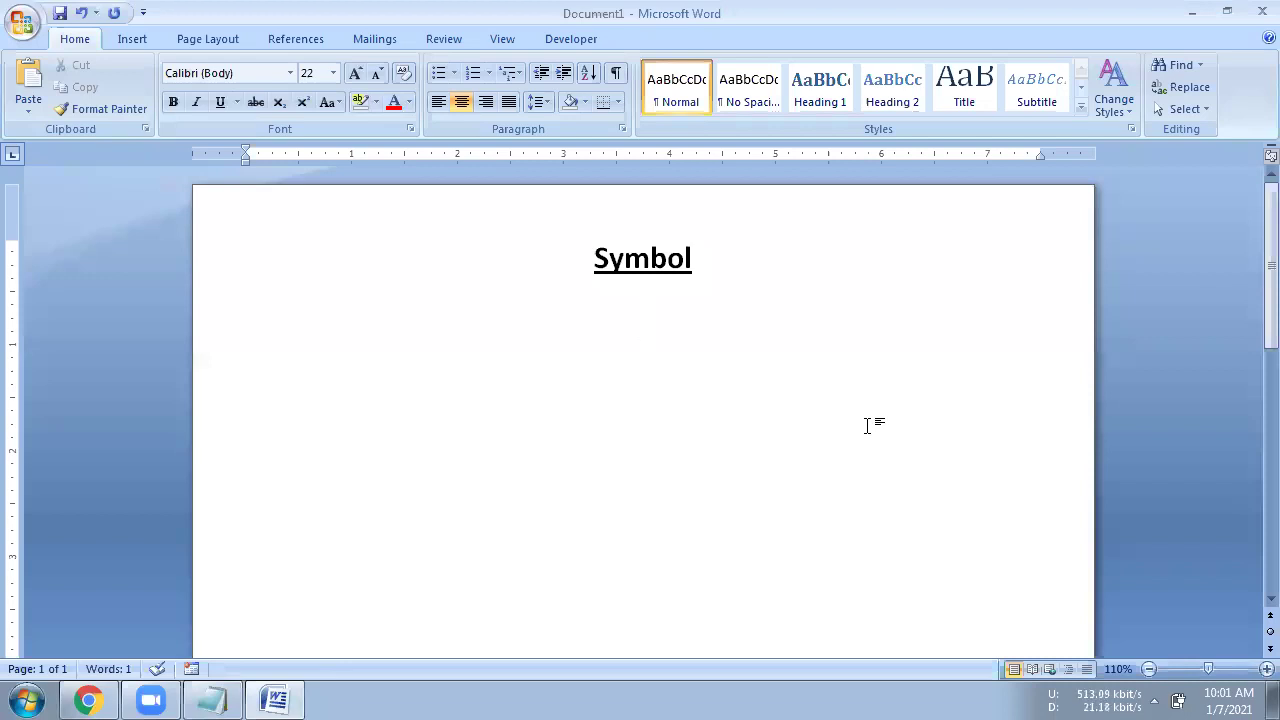
Insert the infinity sign ∞ from the Symbol gallery below the Symbol heading
click(143, 42)
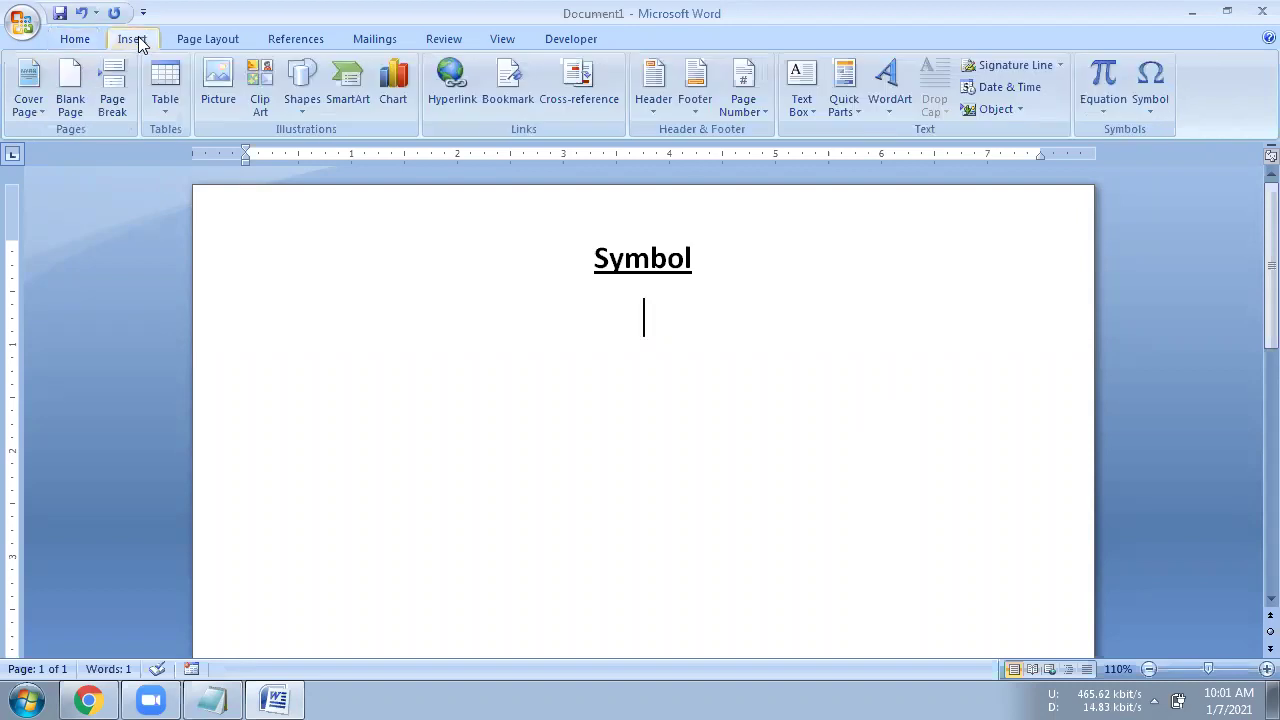
click(1158, 114)
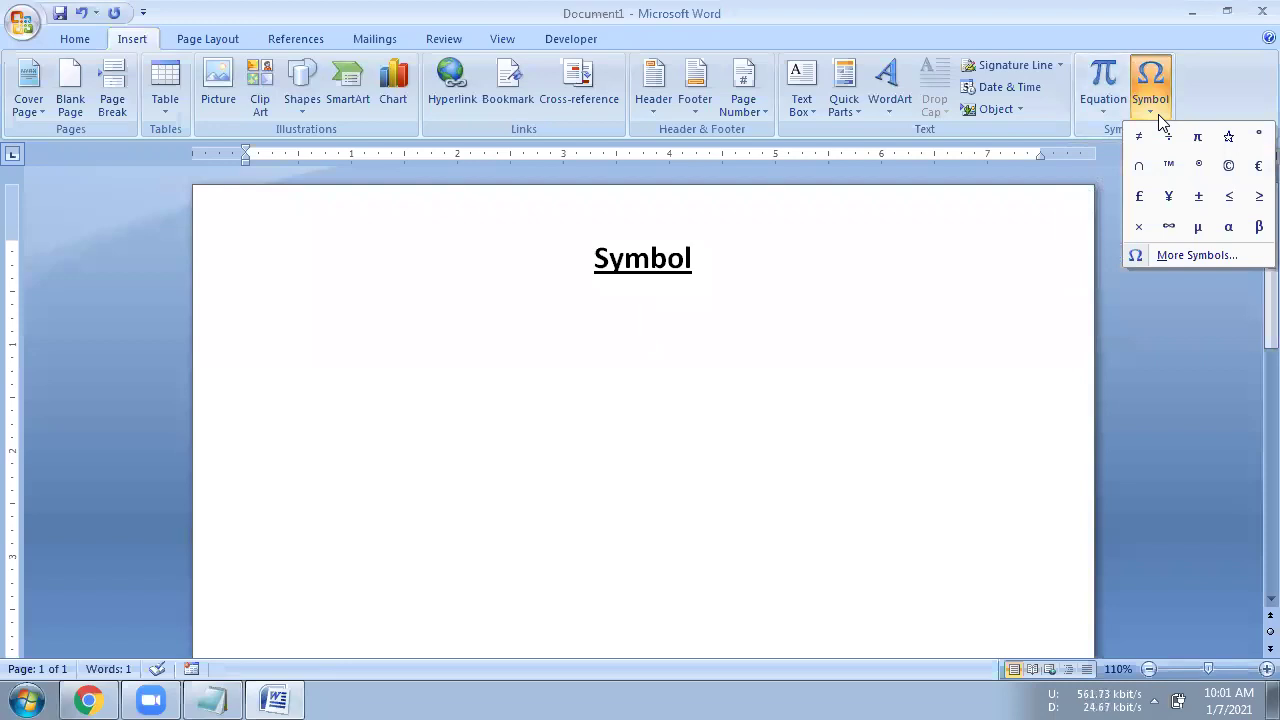
click(1169, 227)
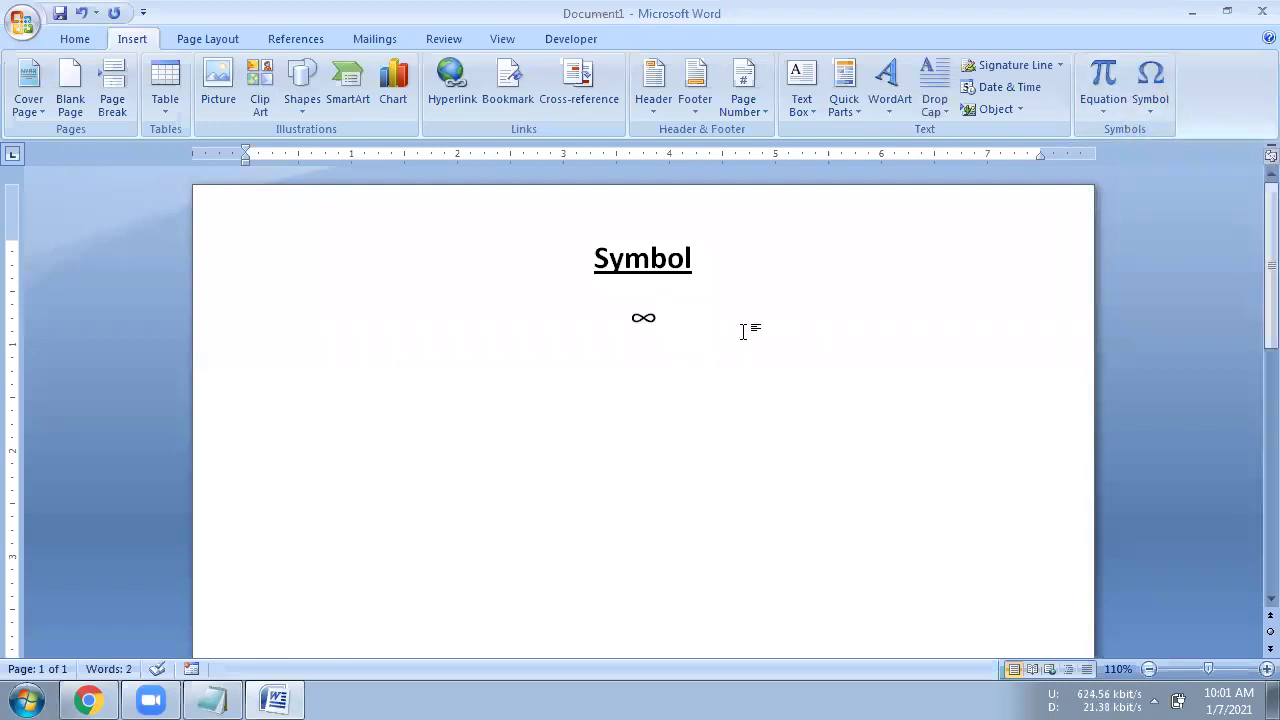
Select the ∞ and place the insertion point just after it
drag(617, 321, 659, 324)
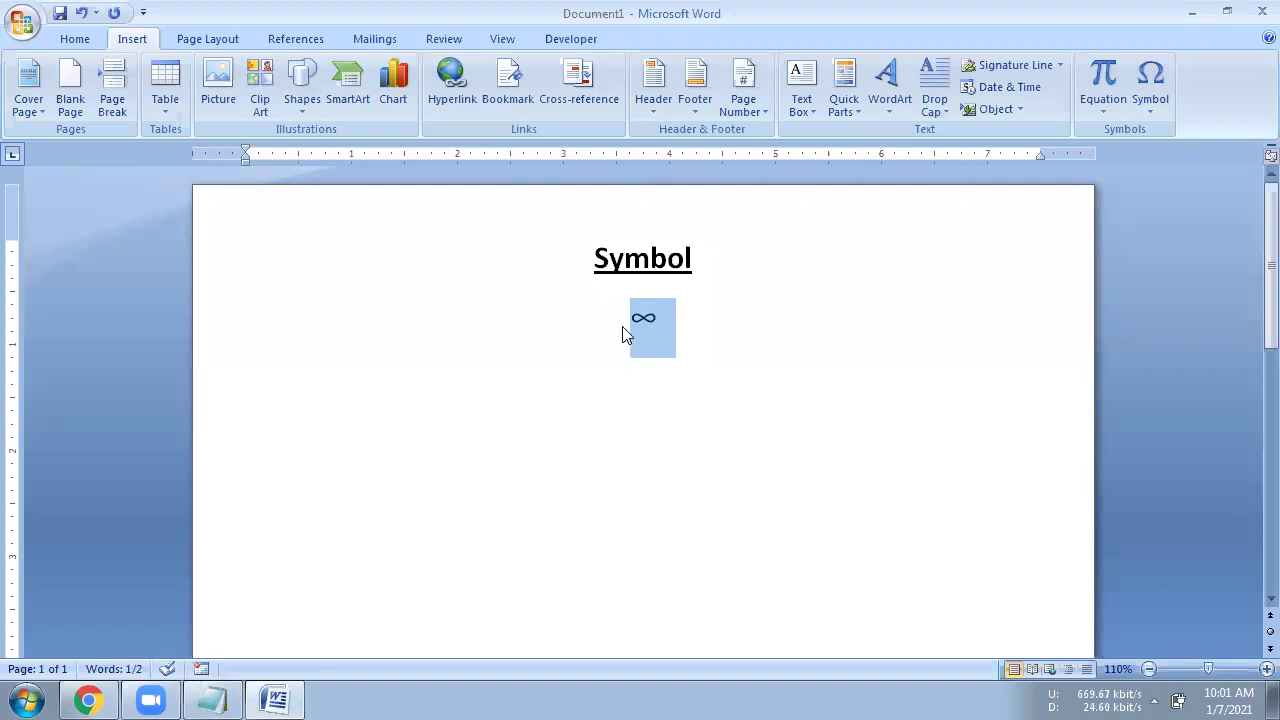
click(630, 318)
drag(623, 314, 648, 316)
click(631, 328)
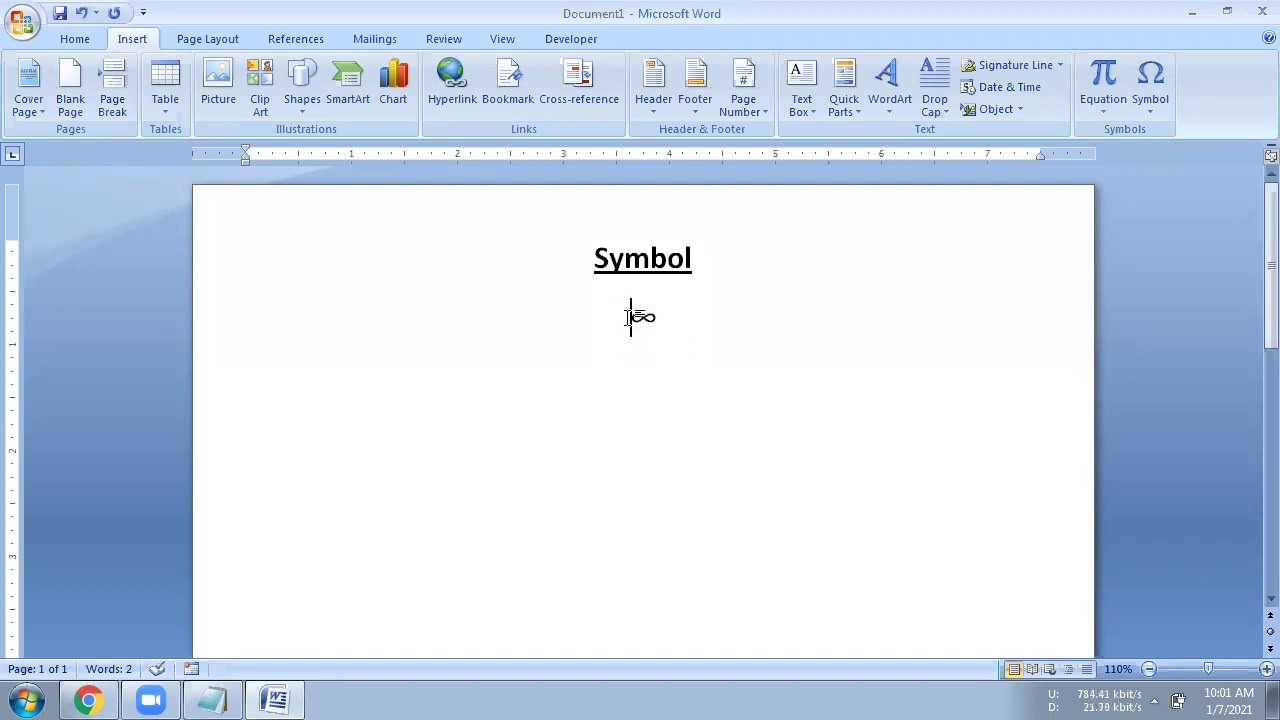
drag(632, 317, 666, 317)
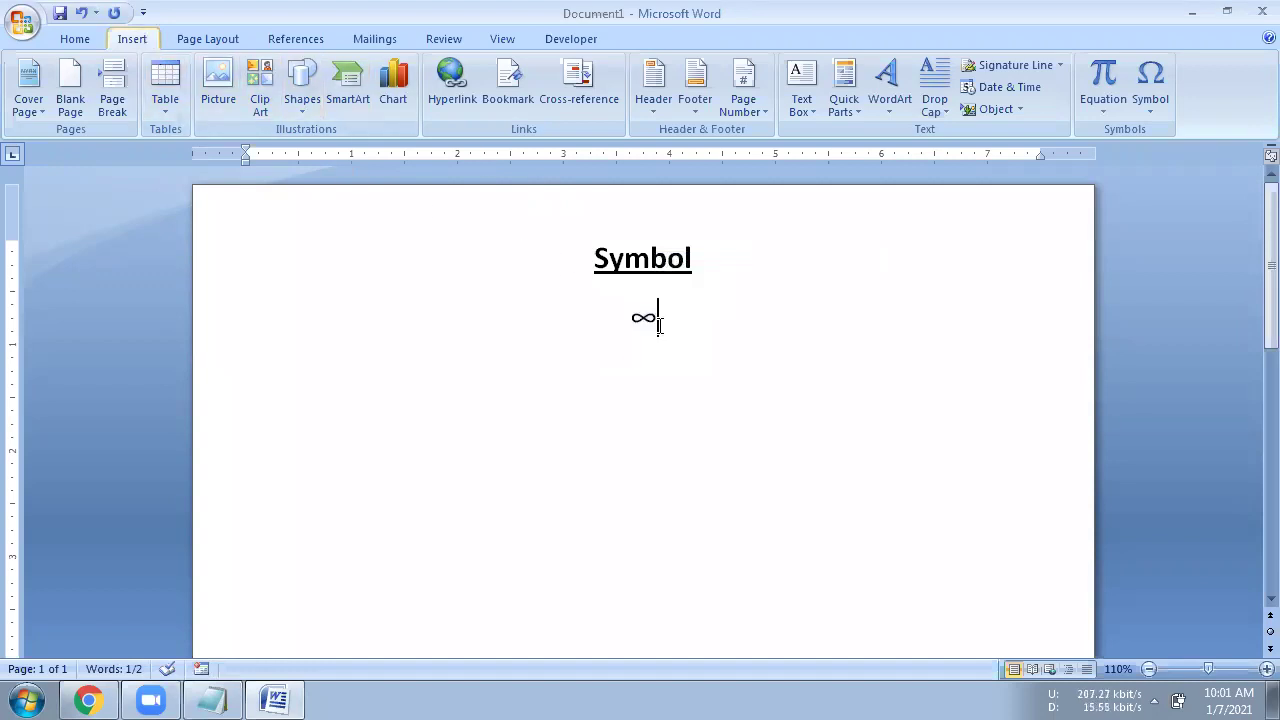
key(Right)
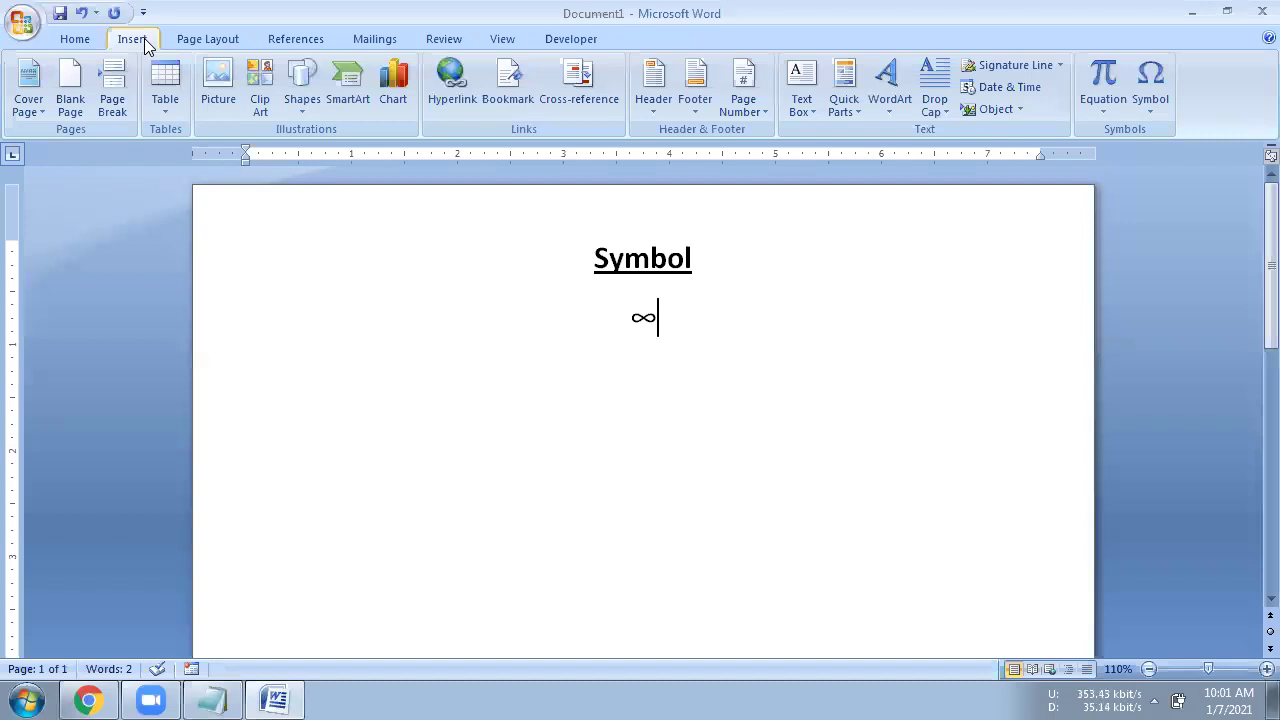
Reopen the Insert > Symbol dropdown of common symbols
click(1150, 110)
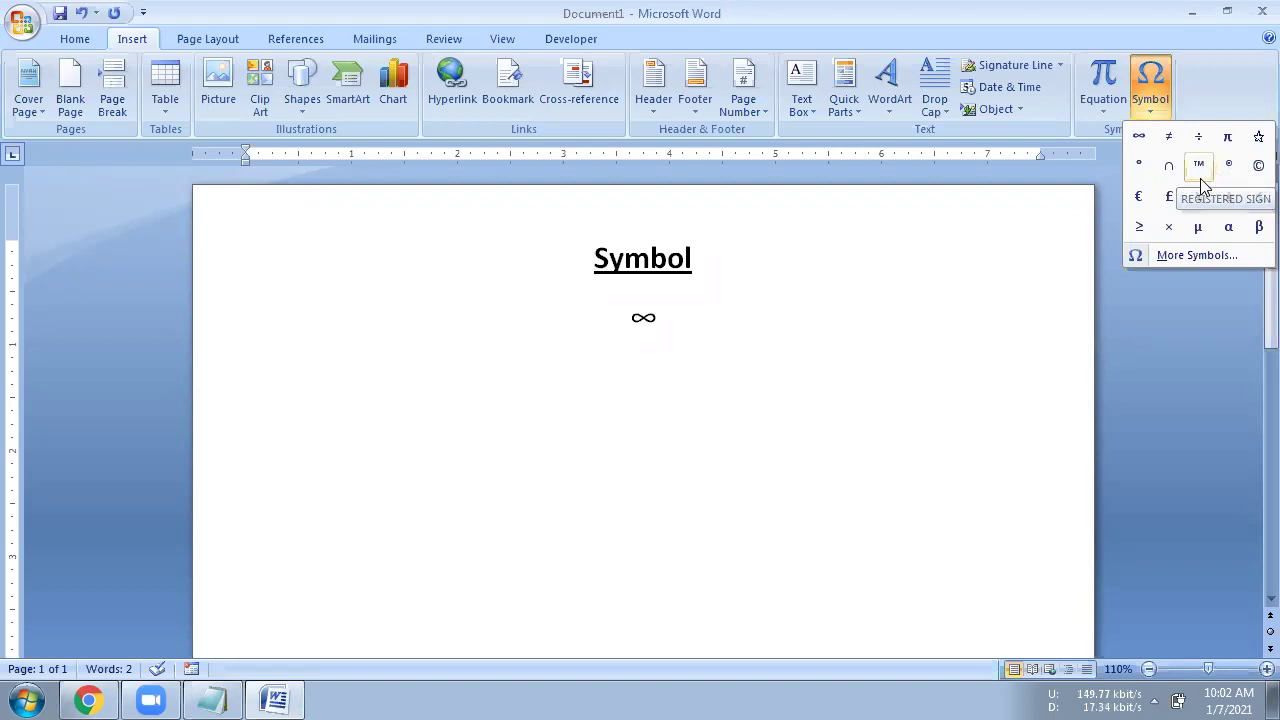
Open More Symbols and scroll through the symbol grid
click(1182, 256)
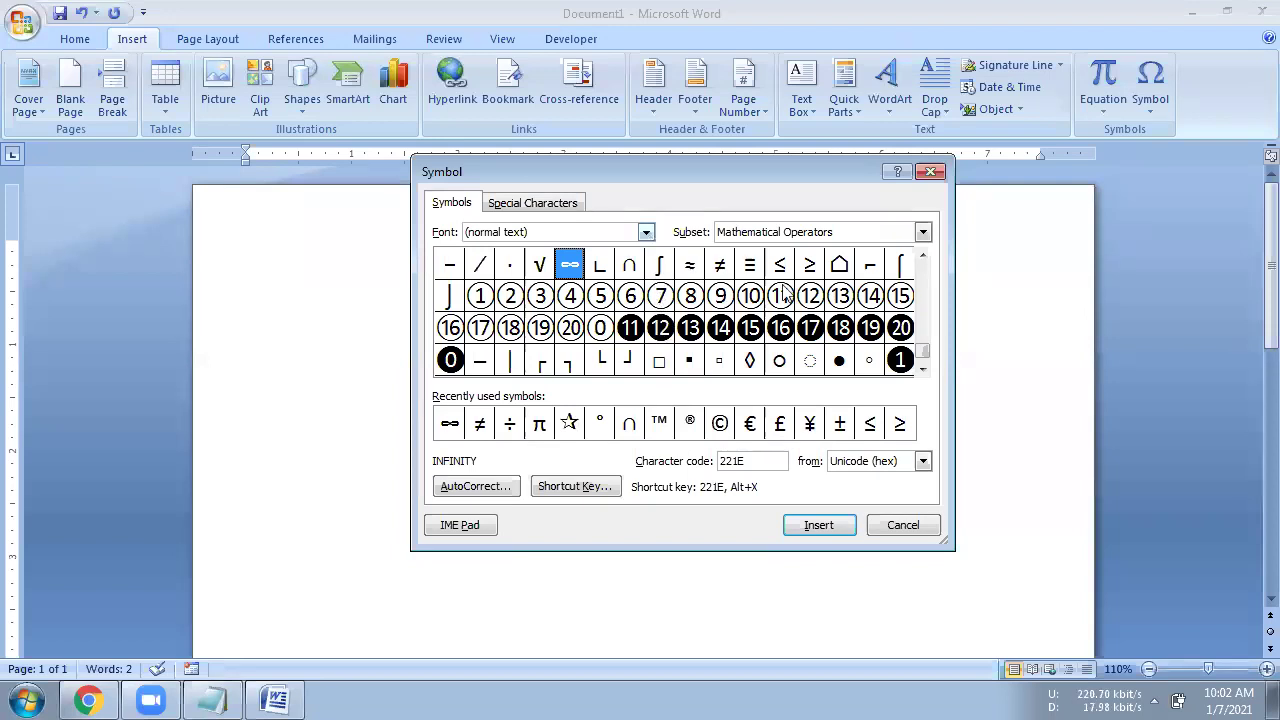
drag(921, 358, 922, 305)
click(924, 256)
click(924, 256)
click(924, 256)
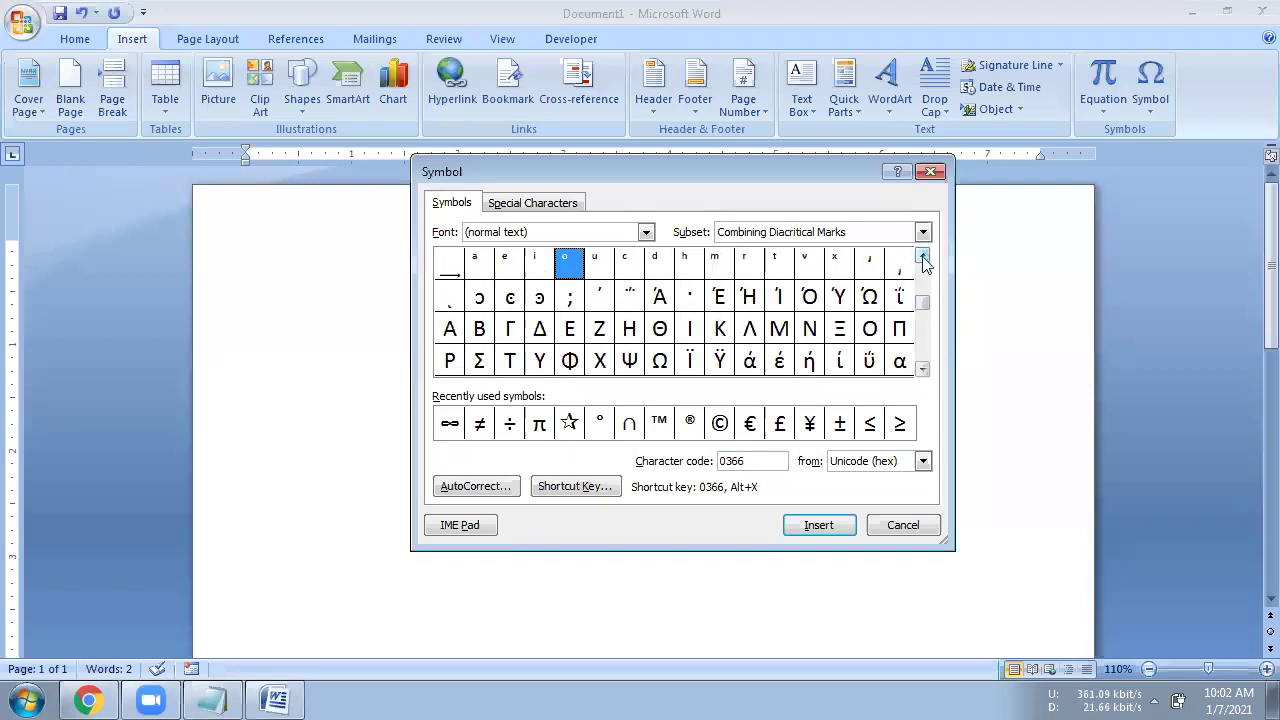
click(924, 256)
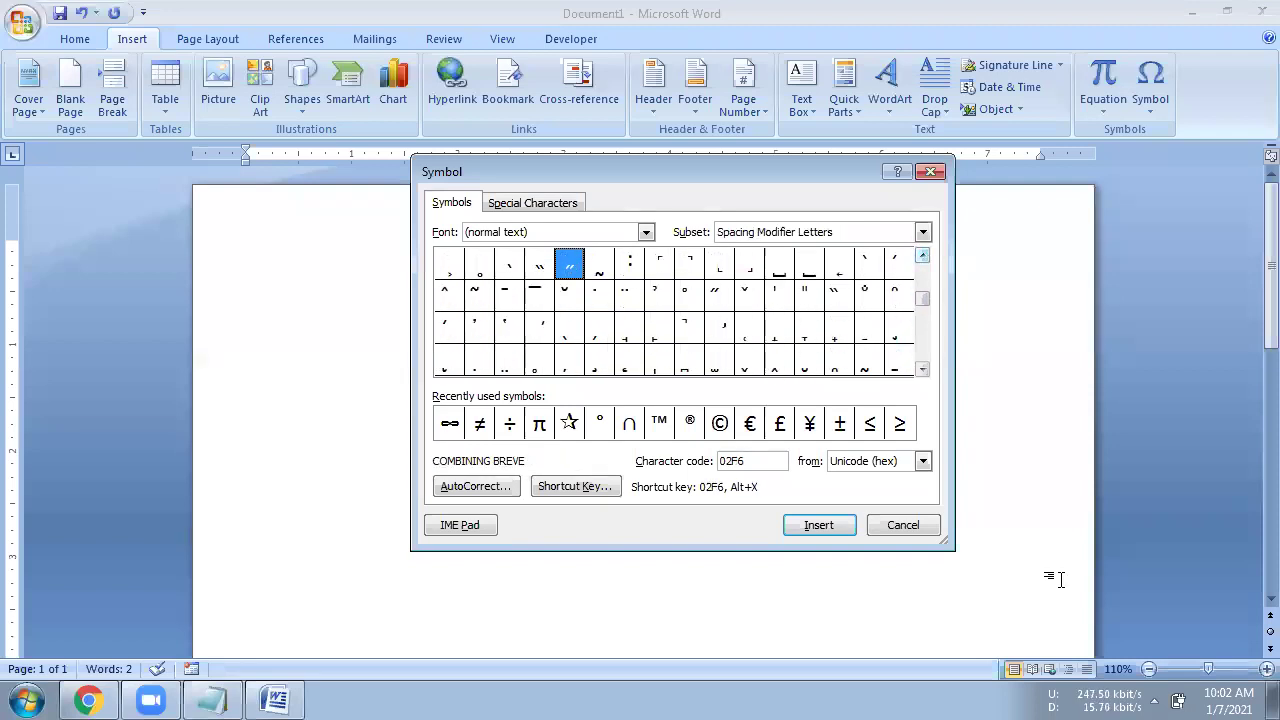
click(985, 343)
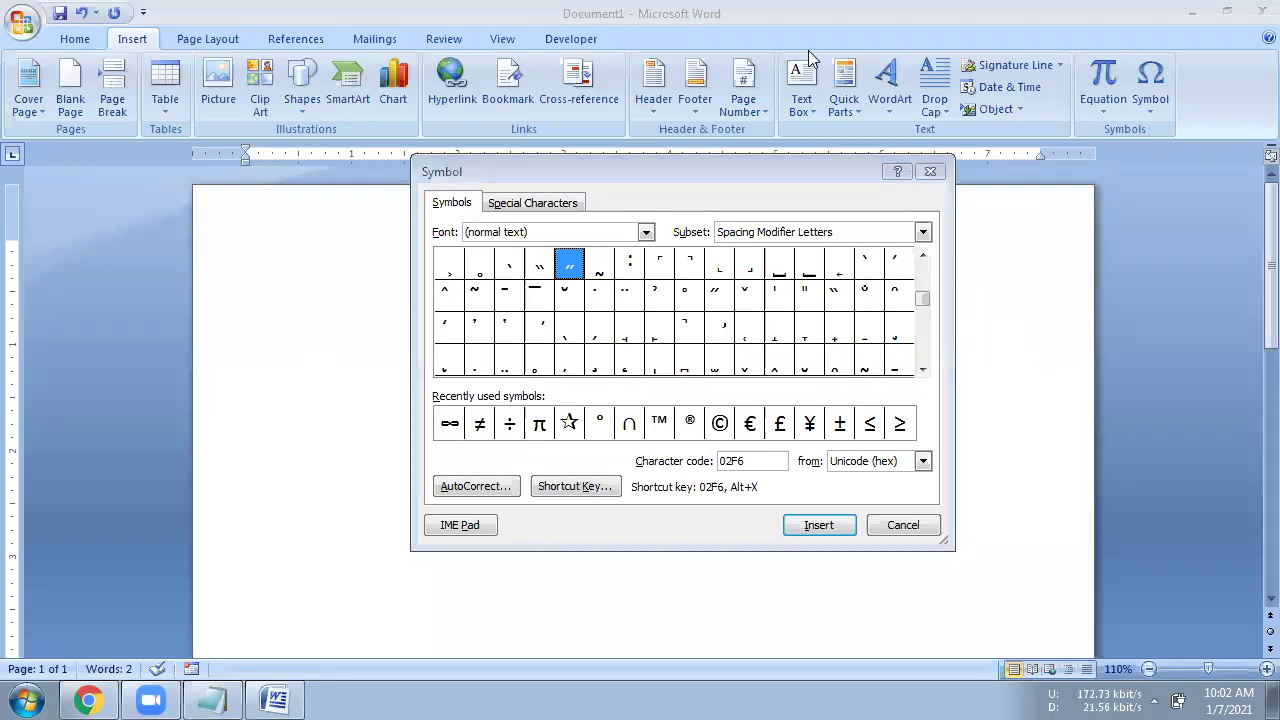
Jump to the Latin-1 Supplement subset and scroll through its characters
click(541, 231)
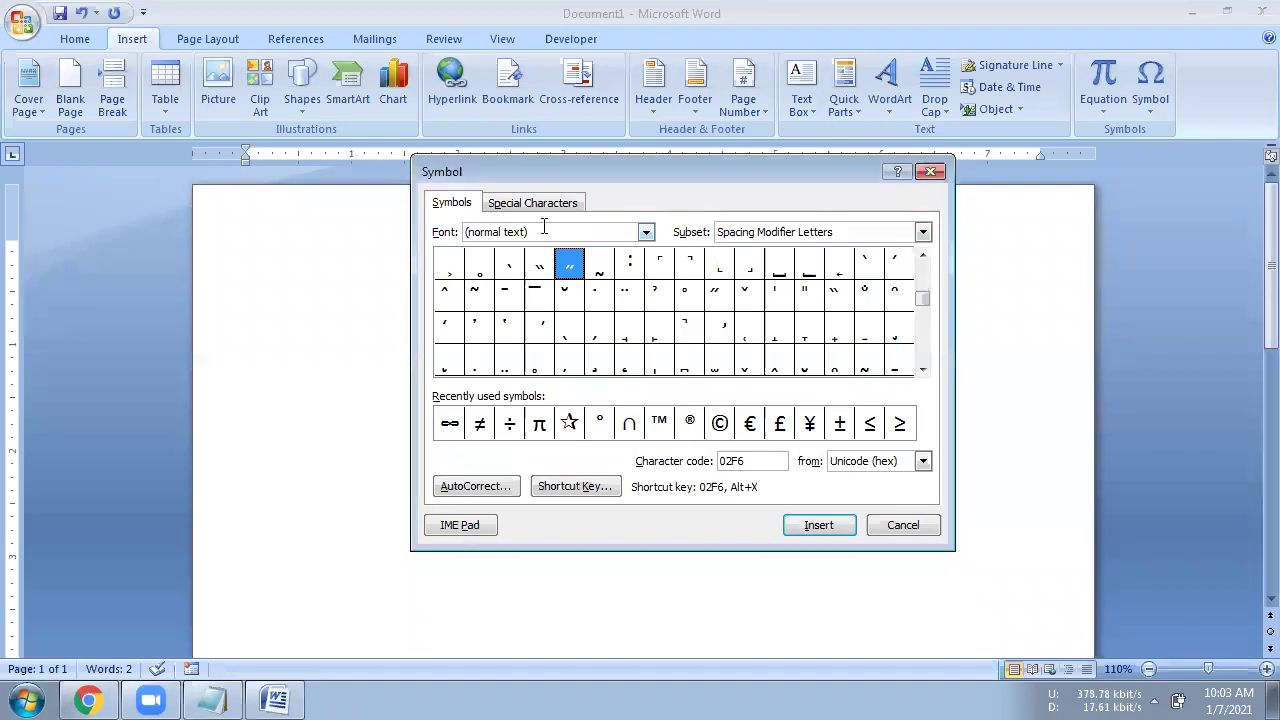
click(846, 232)
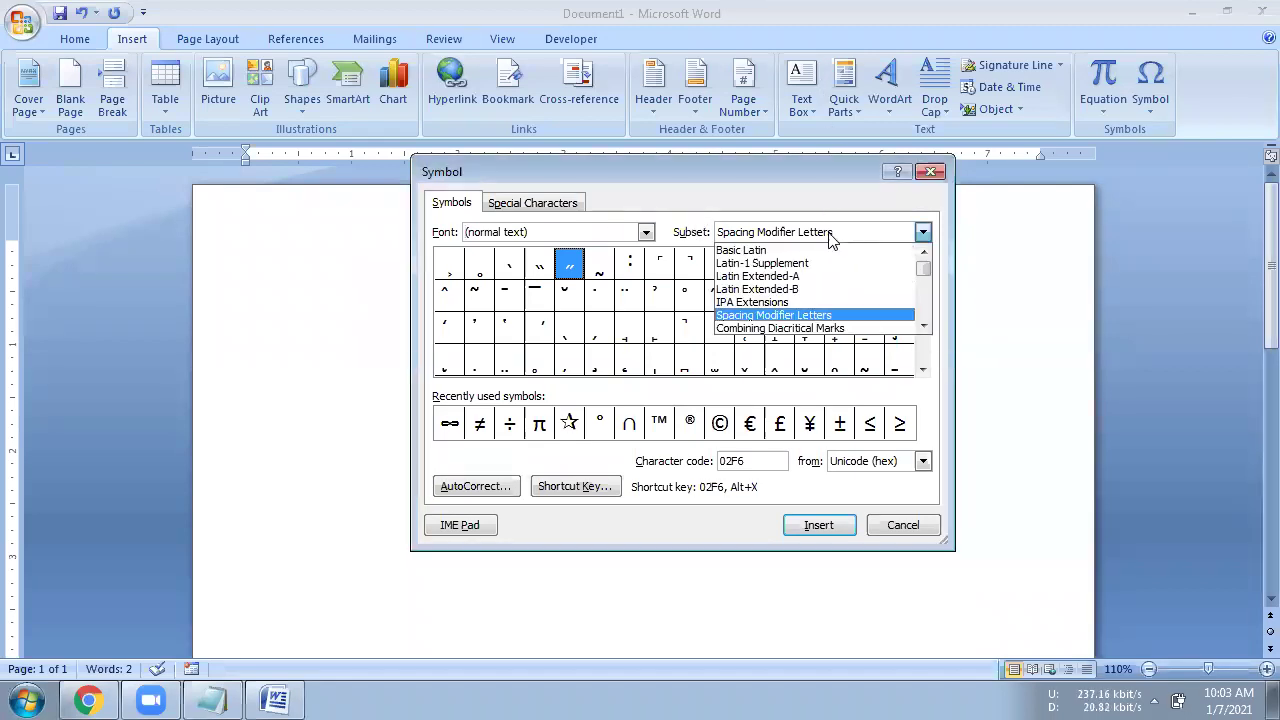
click(765, 260)
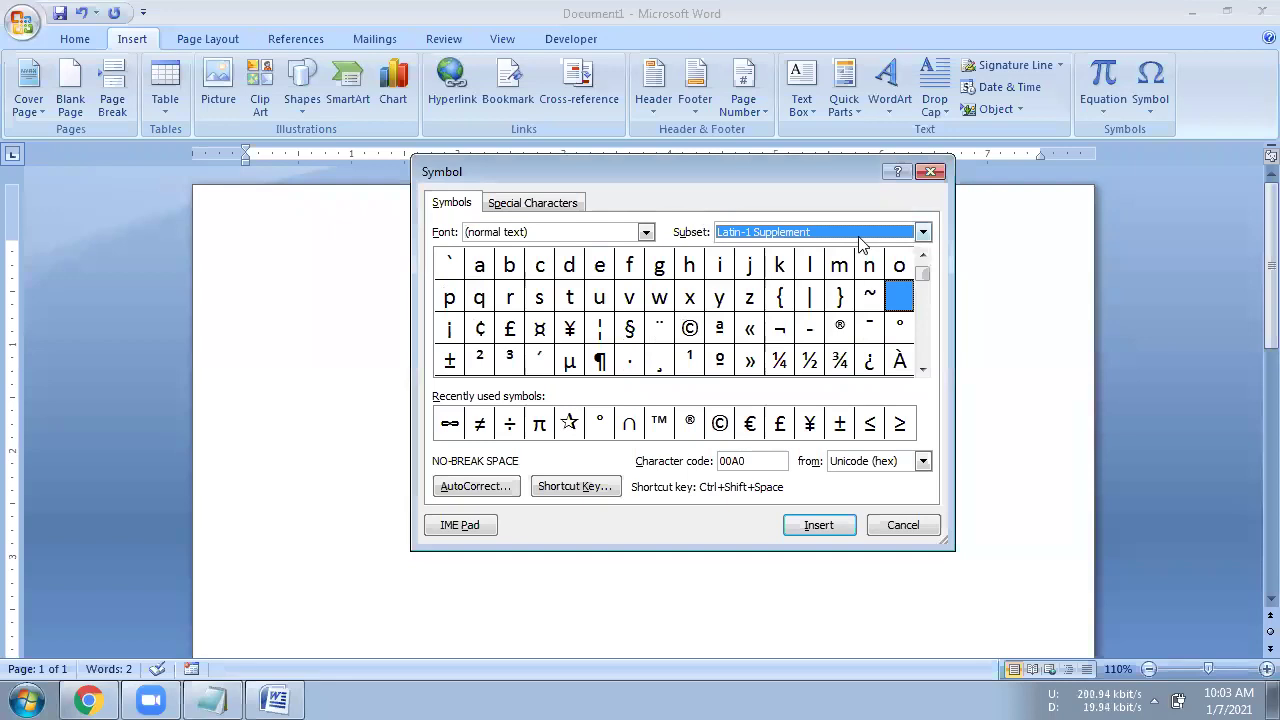
click(922, 369)
click(922, 369)
click(922, 369)
click(922, 369)
double_click(923, 369)
triple_click(923, 369)
click(923, 369)
triple_click(923, 369)
double_click(923, 369)
click(923, 369)
triple_click(923, 369)
click(923, 369)
double_click(923, 369)
click(923, 369)
click(923, 369)
double_click(923, 369)
double_click(923, 369)
double_click(923, 369)
click(923, 369)
Browse the IPA Extensions subset, then close the Symbol dialog without inserting anything
click(922, 232)
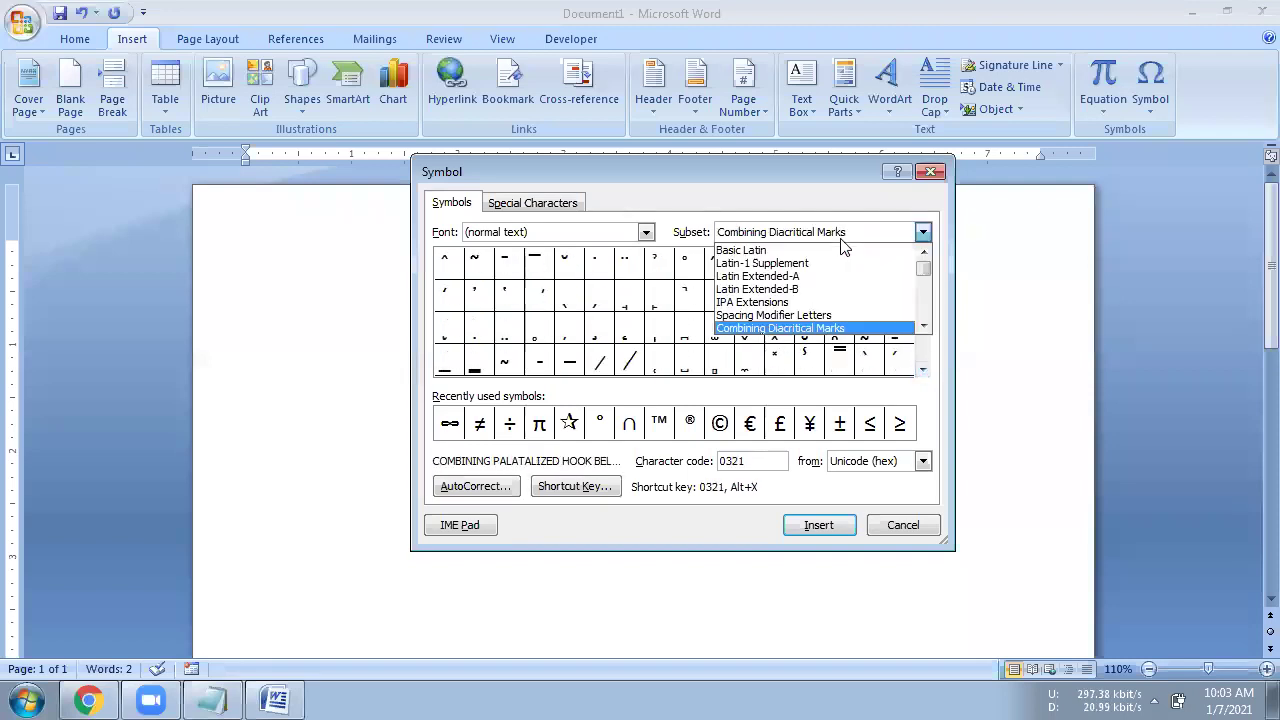
click(779, 302)
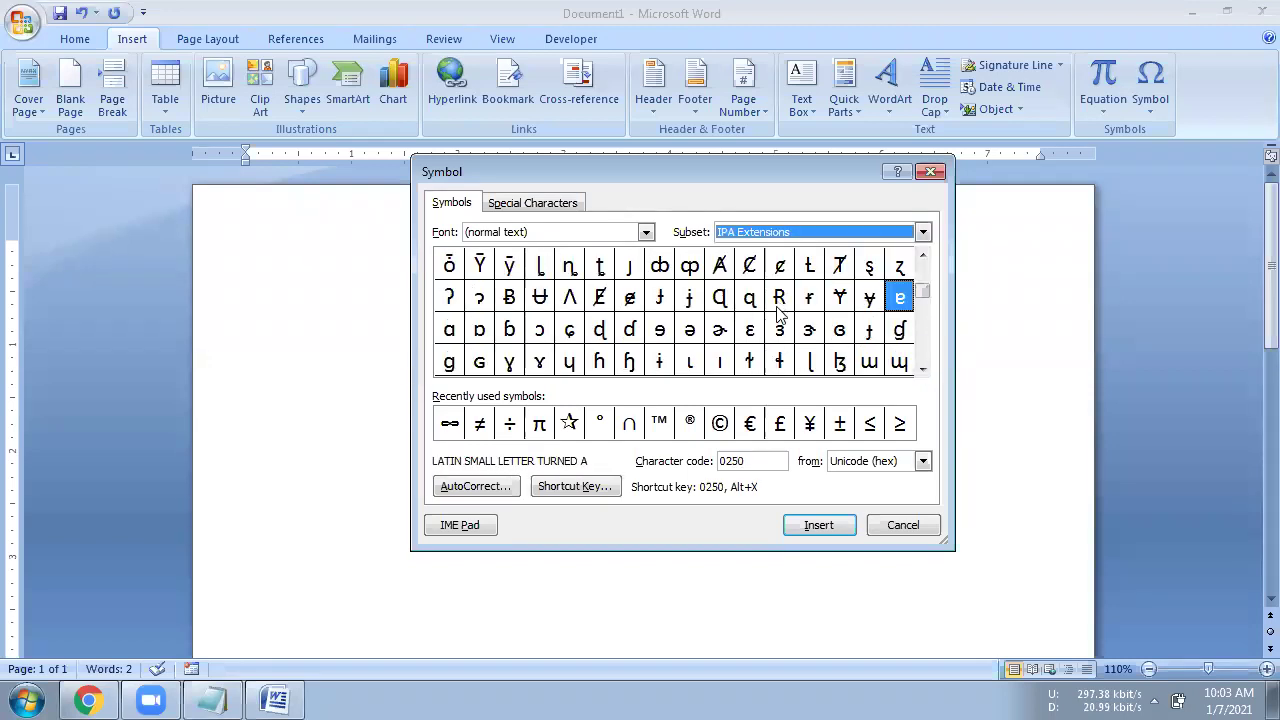
drag(920, 298, 920, 345)
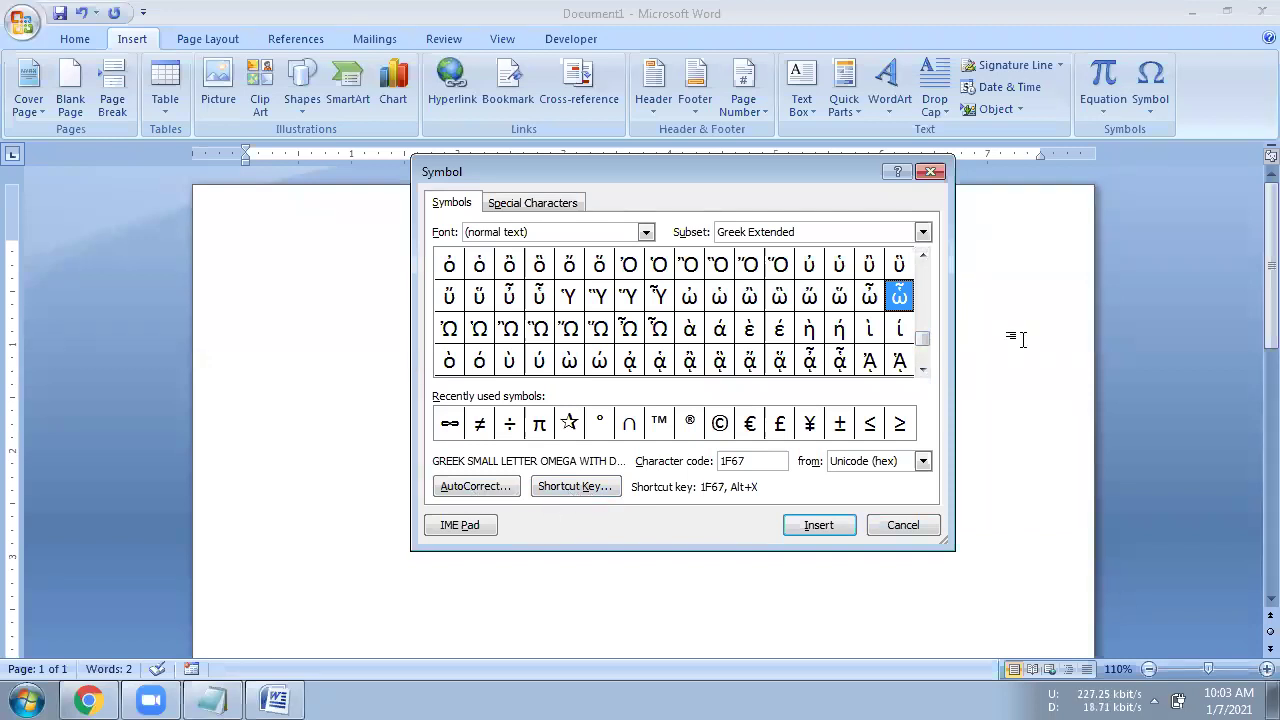
click(930, 174)
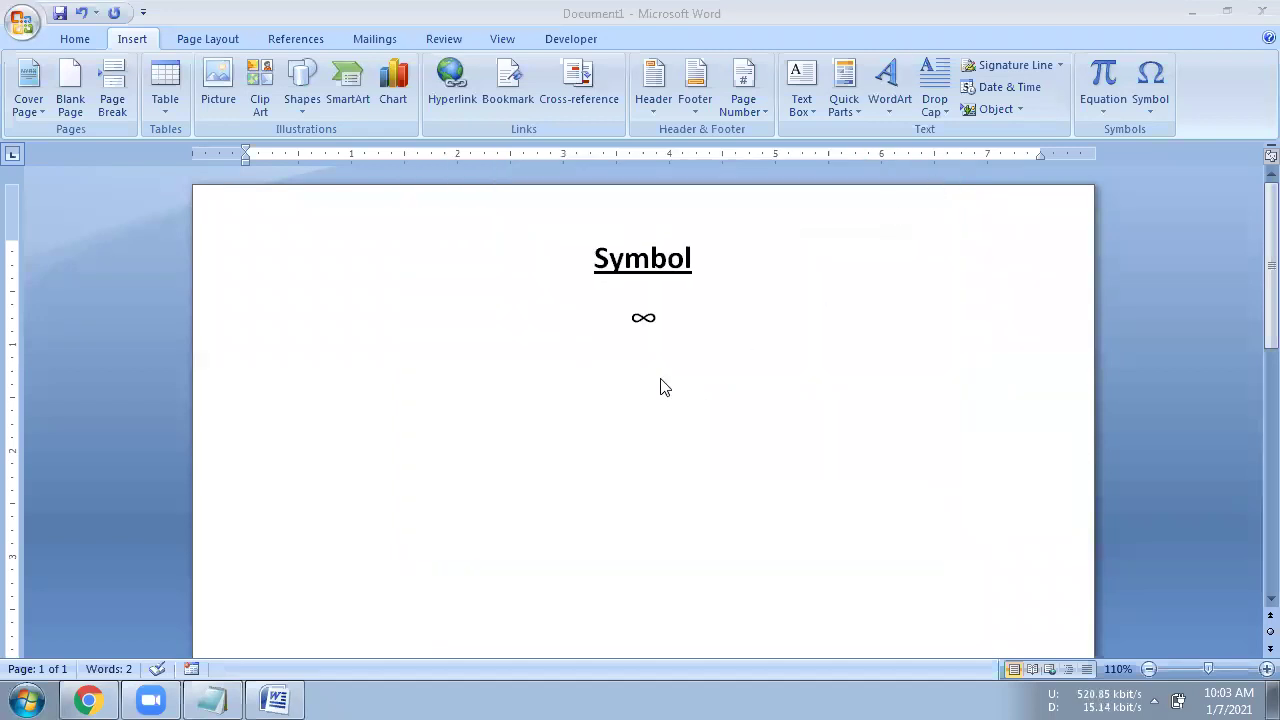
Enlarge the selected ∞ to 72 pt with Grow Font
drag(631, 318, 672, 320)
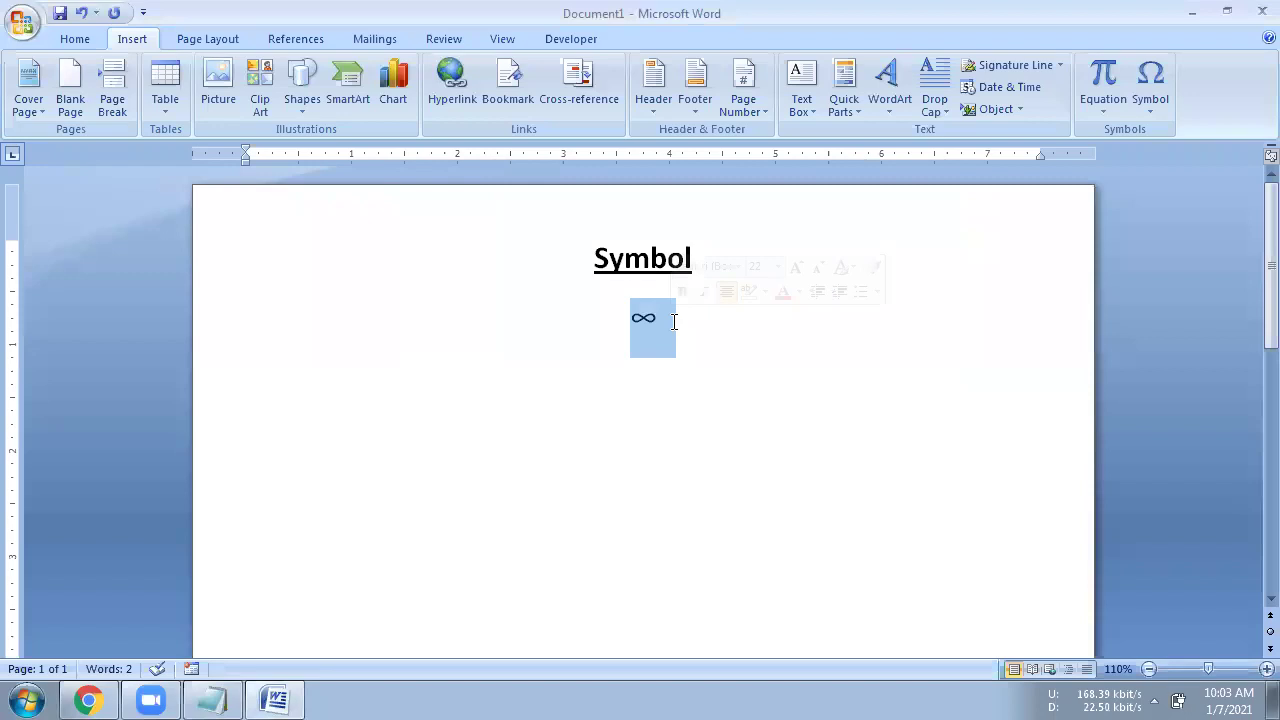
click(83, 35)
click(356, 75)
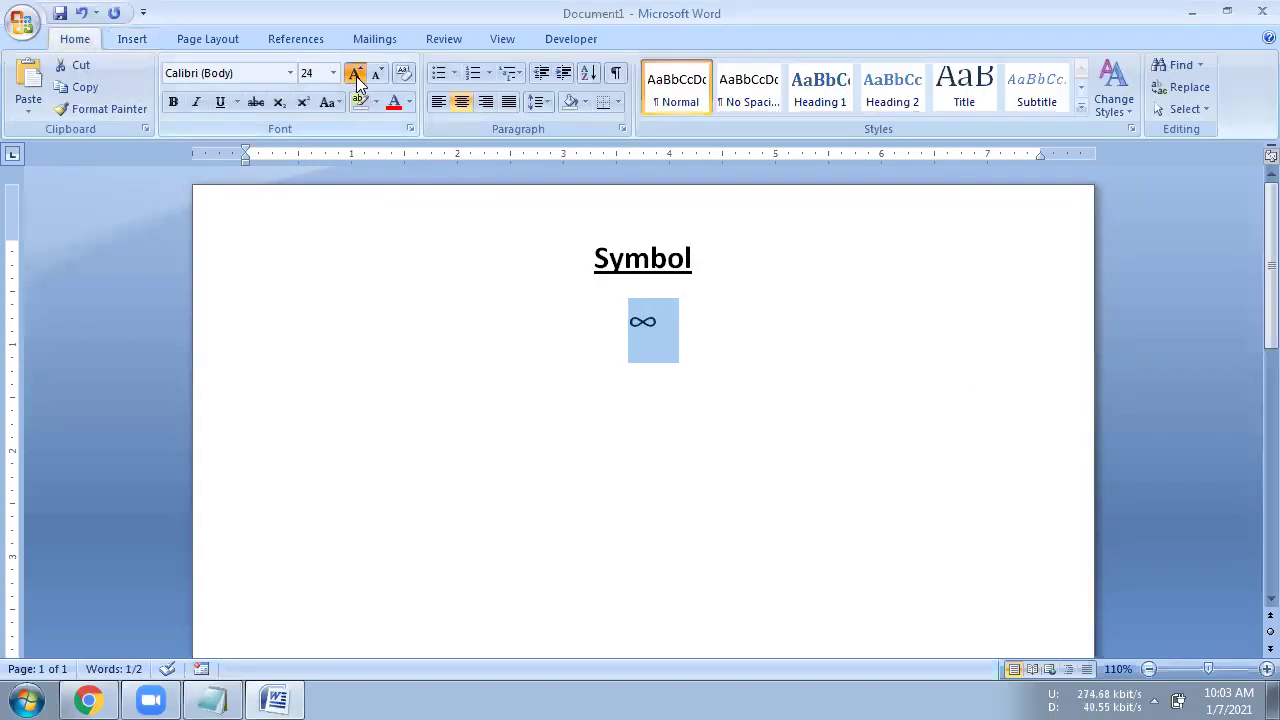
click(356, 75)
click(358, 77)
click(358, 77)
click(704, 369)
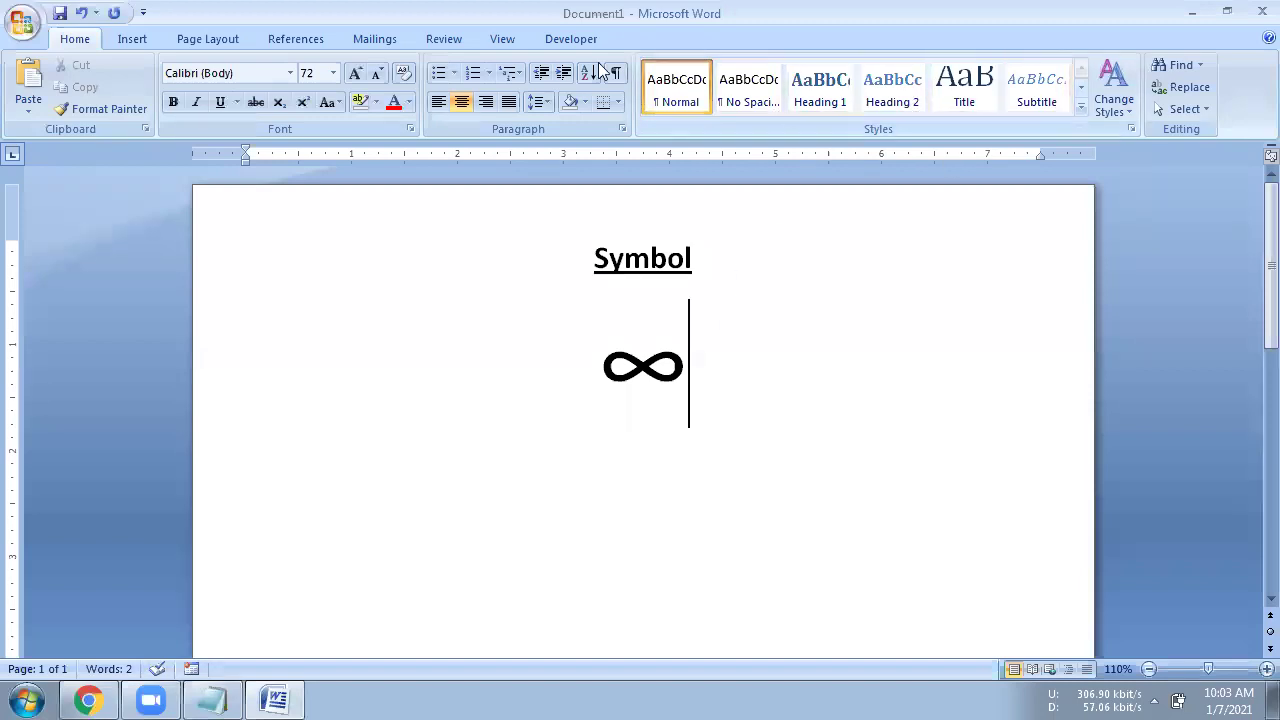
click(148, 36)
Add ≠, ÷, π, ☆ and ° after the infinity sign from the Symbol gallery
click(1147, 110)
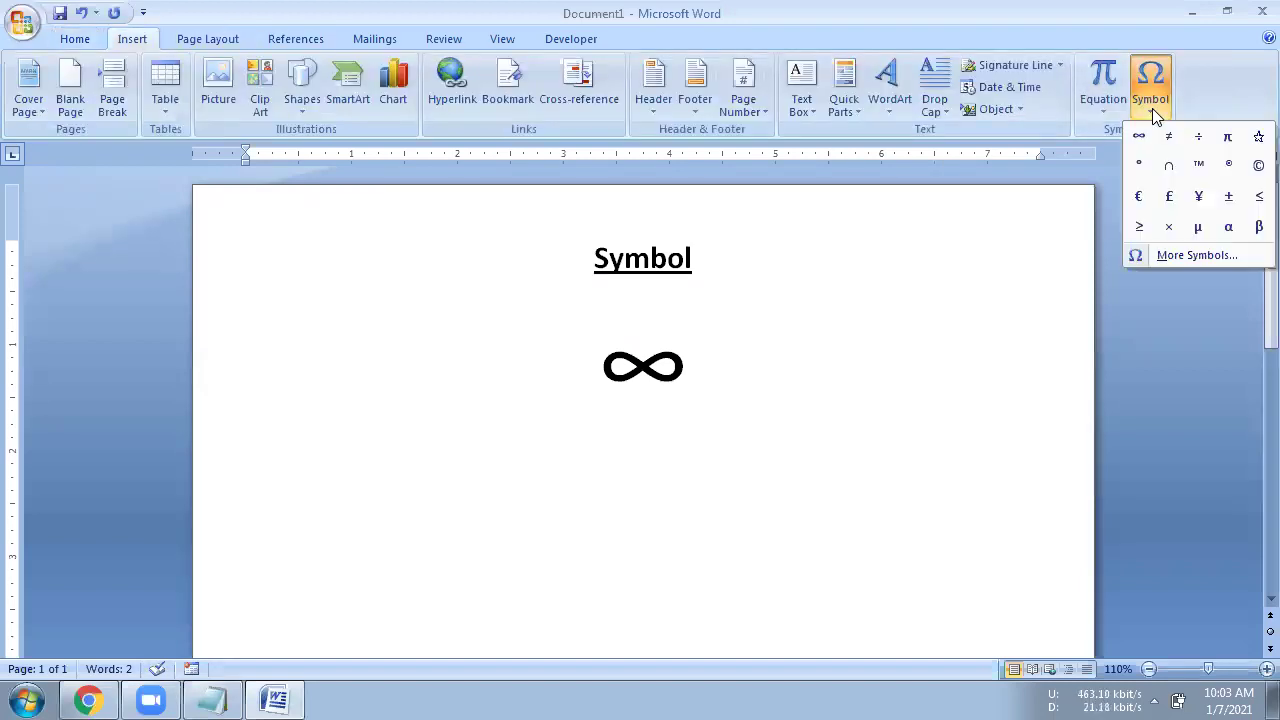
click(1166, 138)
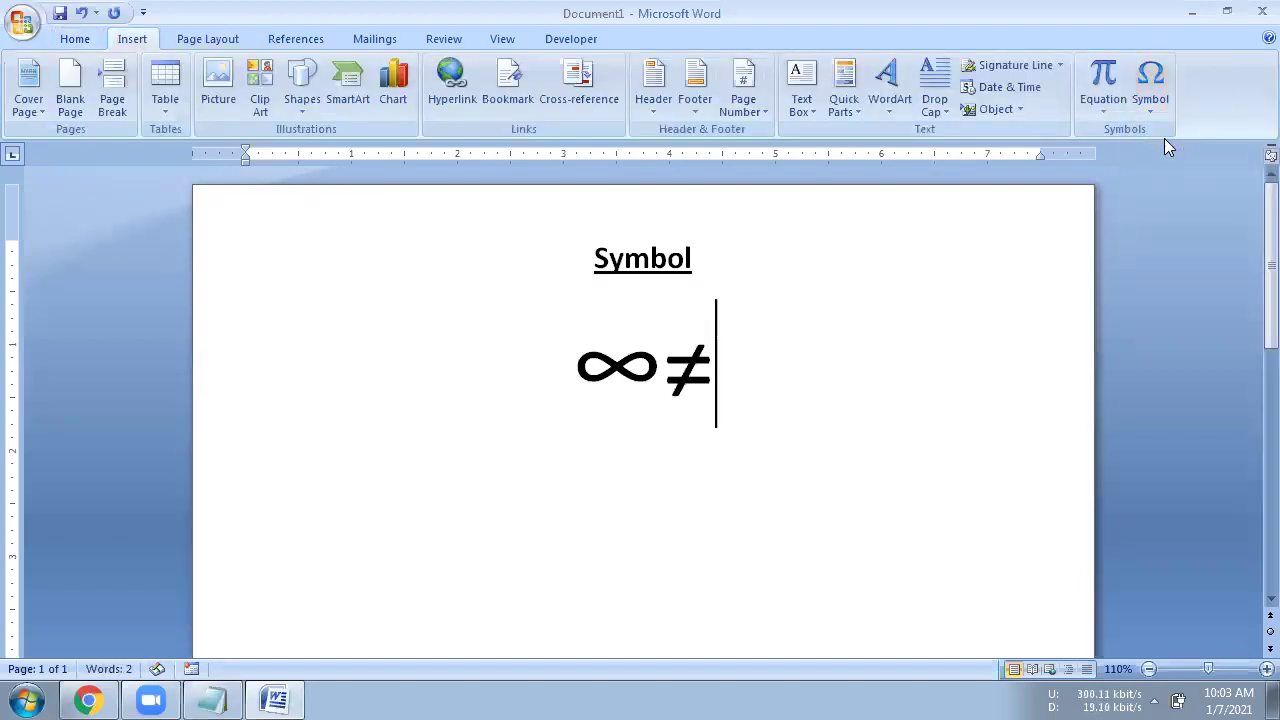
click(1148, 110)
click(1197, 136)
click(1140, 110)
click(1228, 136)
click(1145, 108)
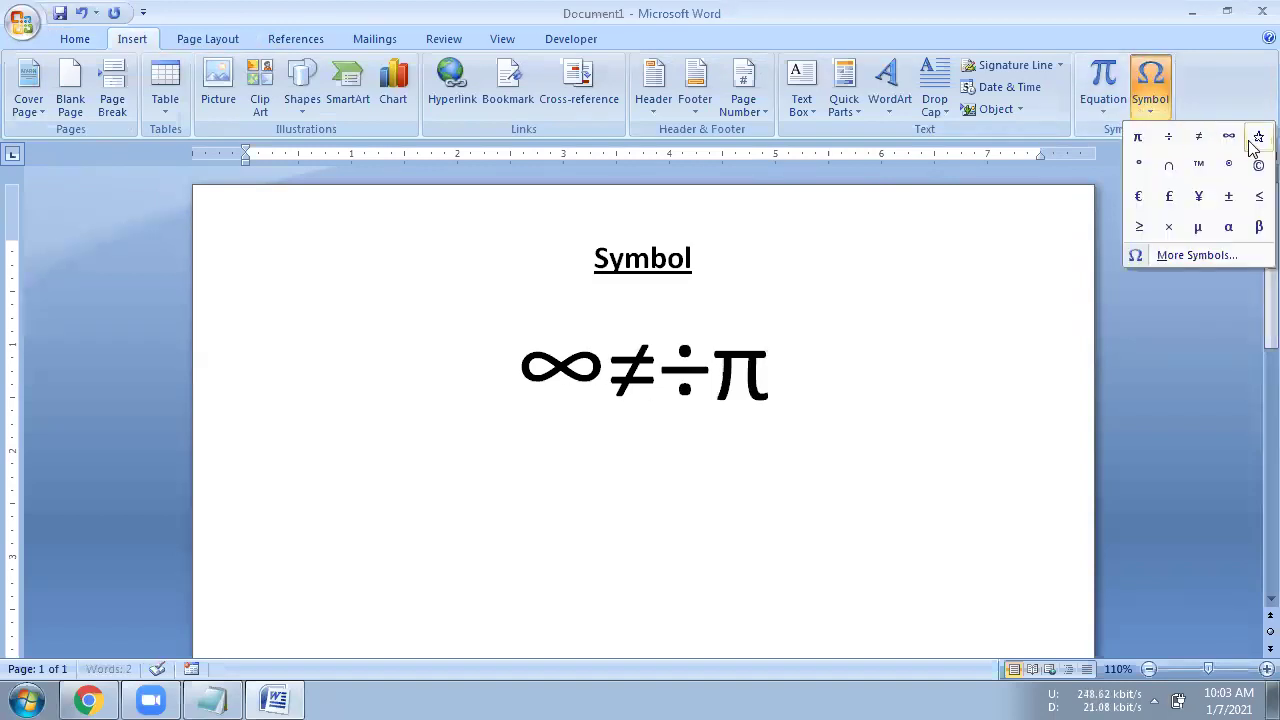
click(1256, 138)
click(1152, 108)
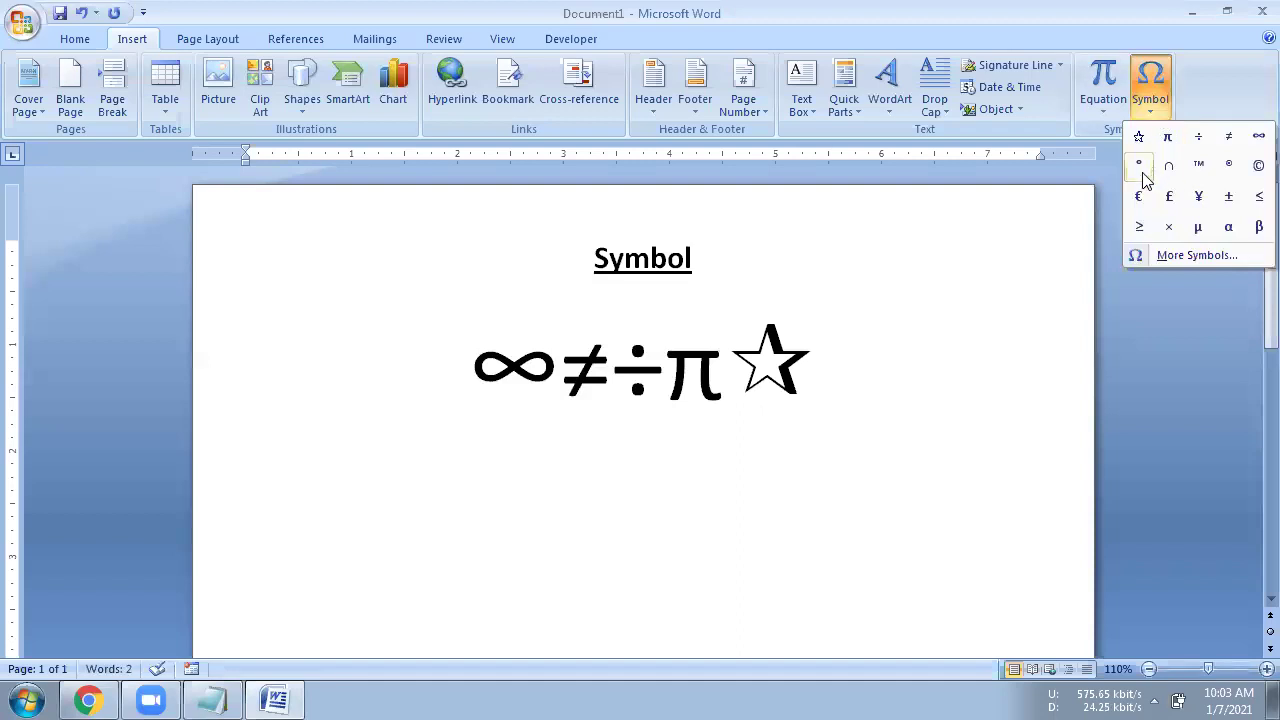
click(1140, 168)
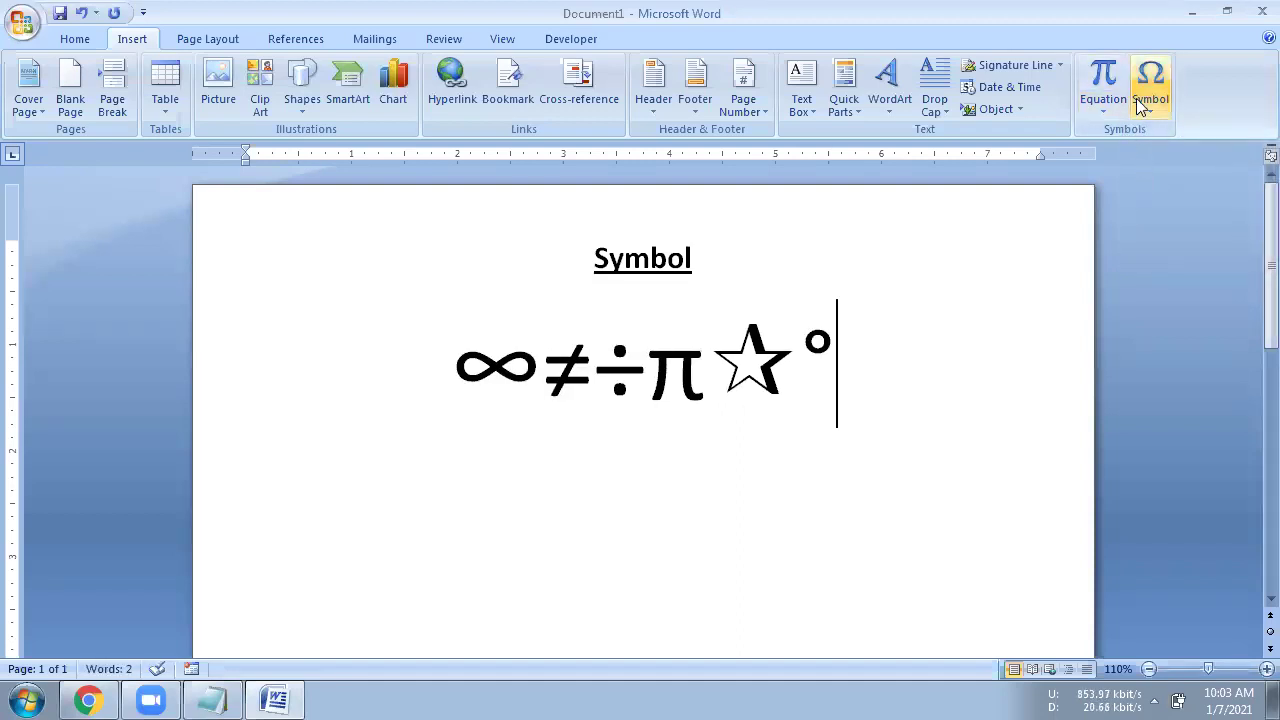
Continue the first line with ∩, ™, ®, ©, € and £
click(1148, 105)
click(1172, 166)
click(1156, 108)
click(1199, 167)
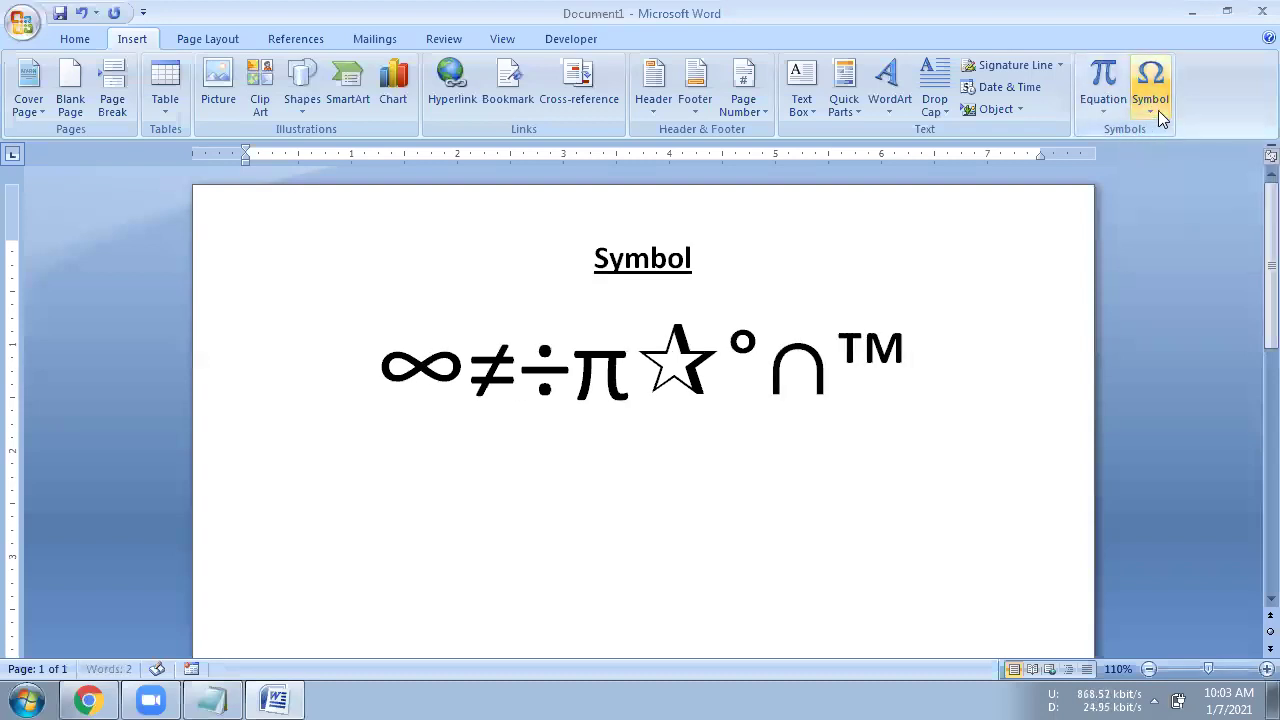
click(1156, 108)
click(1228, 166)
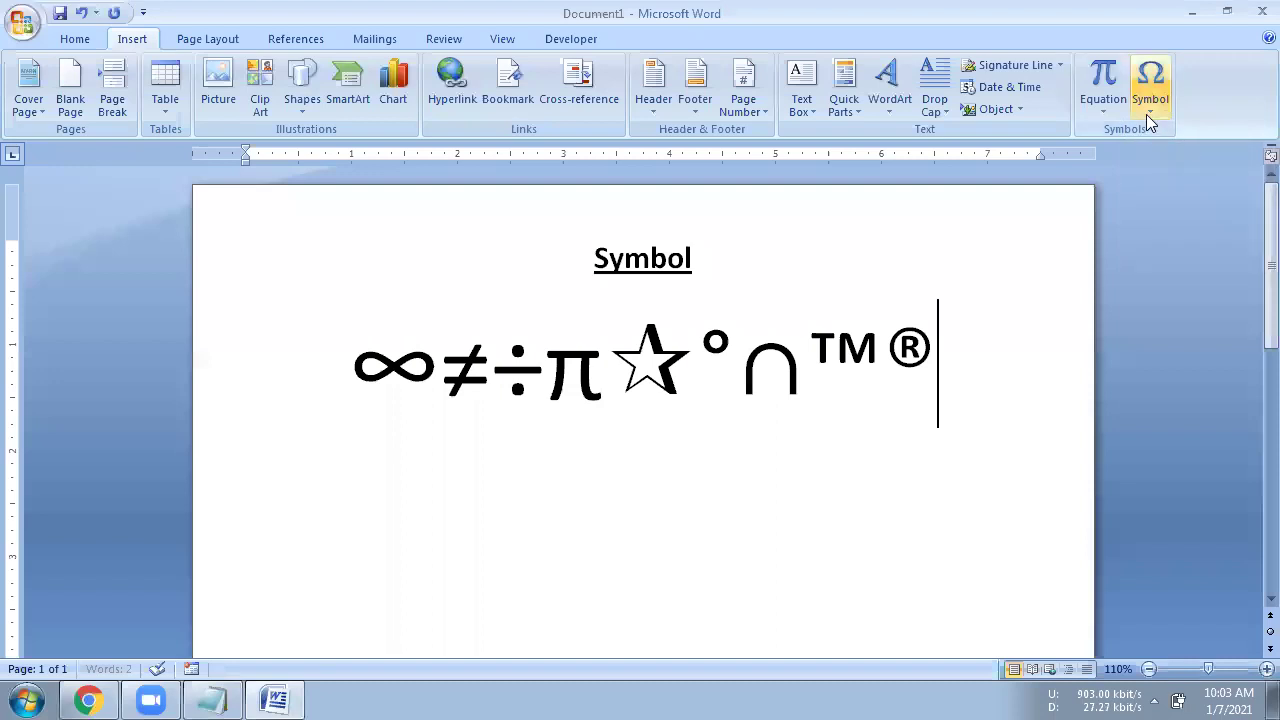
click(1150, 108)
click(1252, 168)
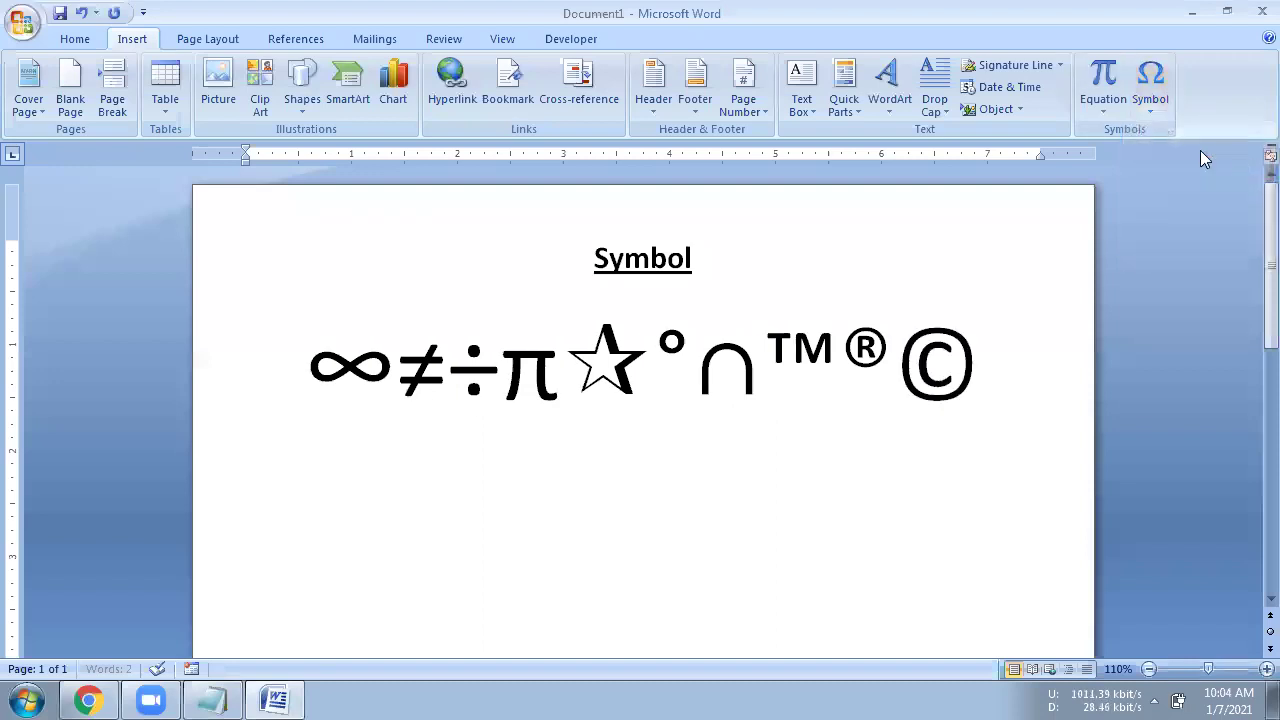
click(1140, 105)
click(1140, 197)
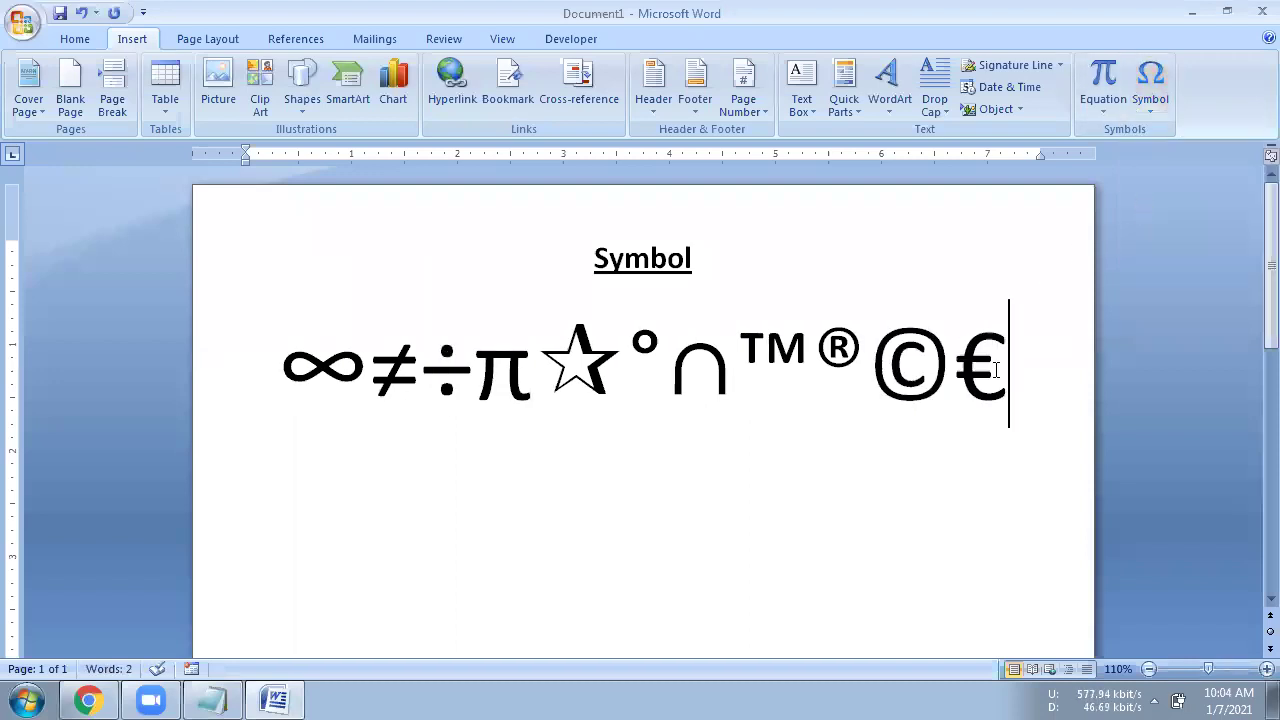
click(1143, 122)
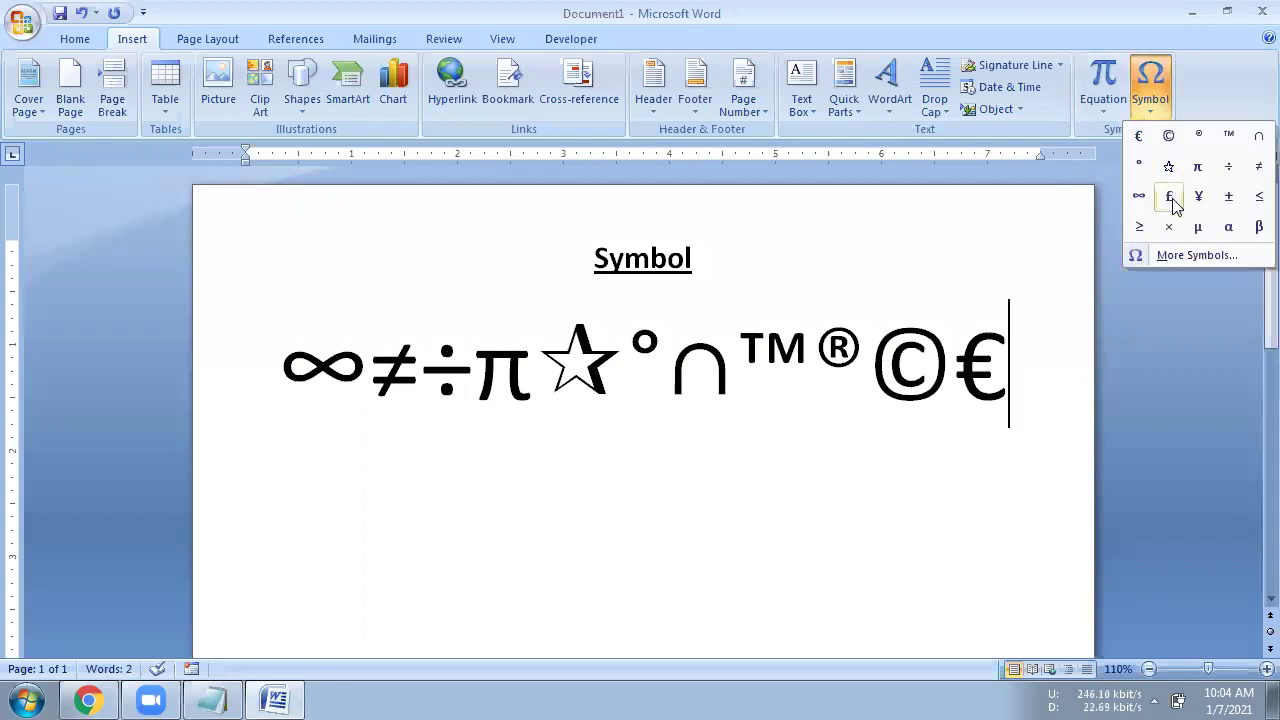
click(1172, 198)
Start the second line with ¥, ±, ≤ and ≥
click(1146, 112)
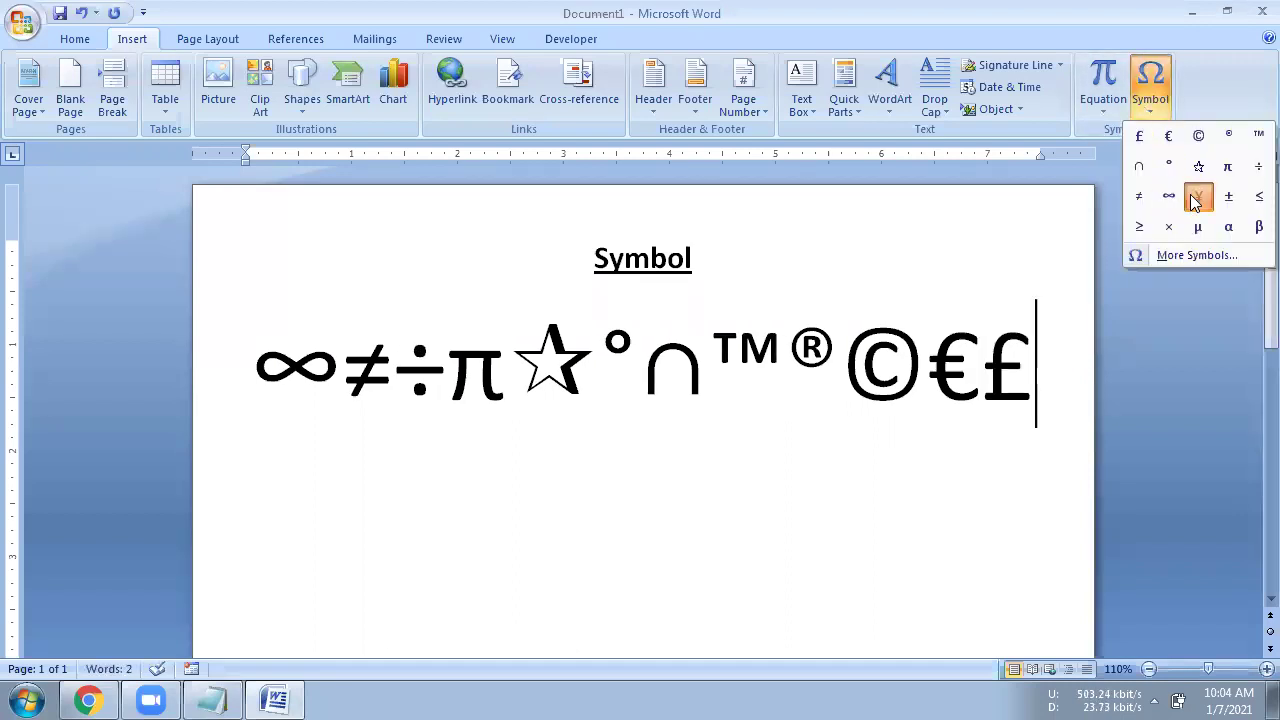
click(1198, 197)
click(1165, 118)
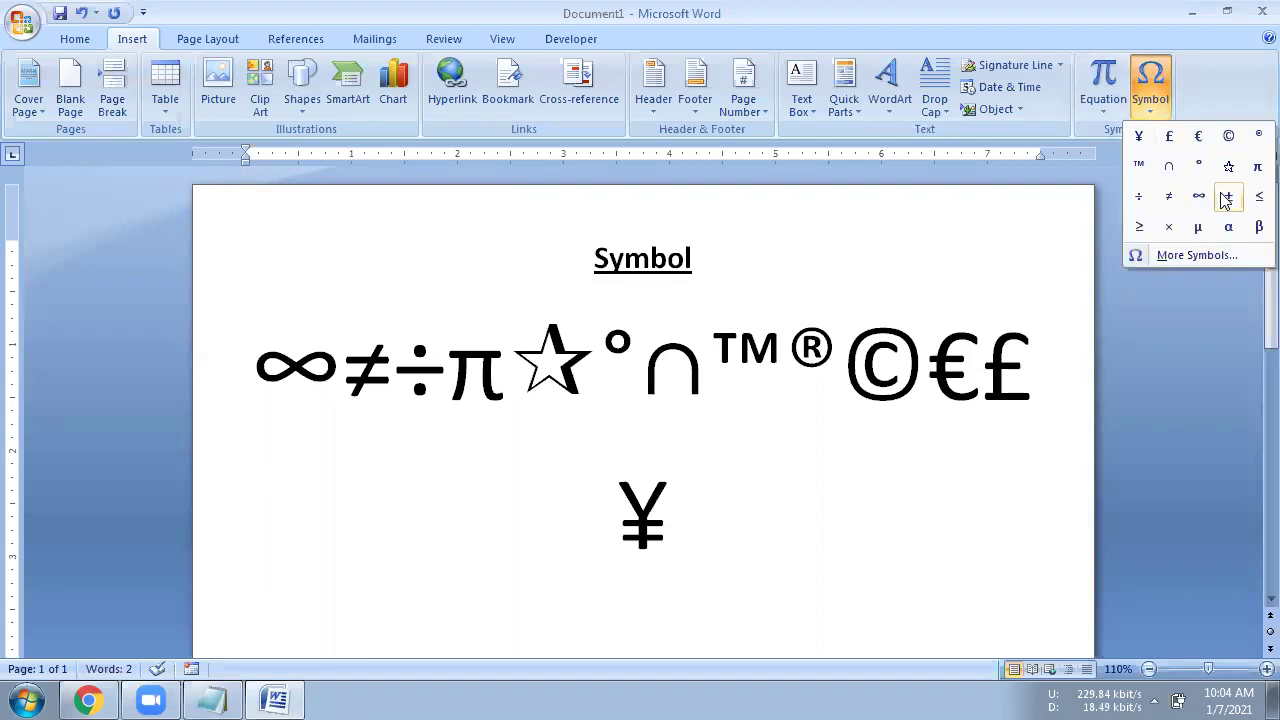
click(1228, 197)
click(1150, 112)
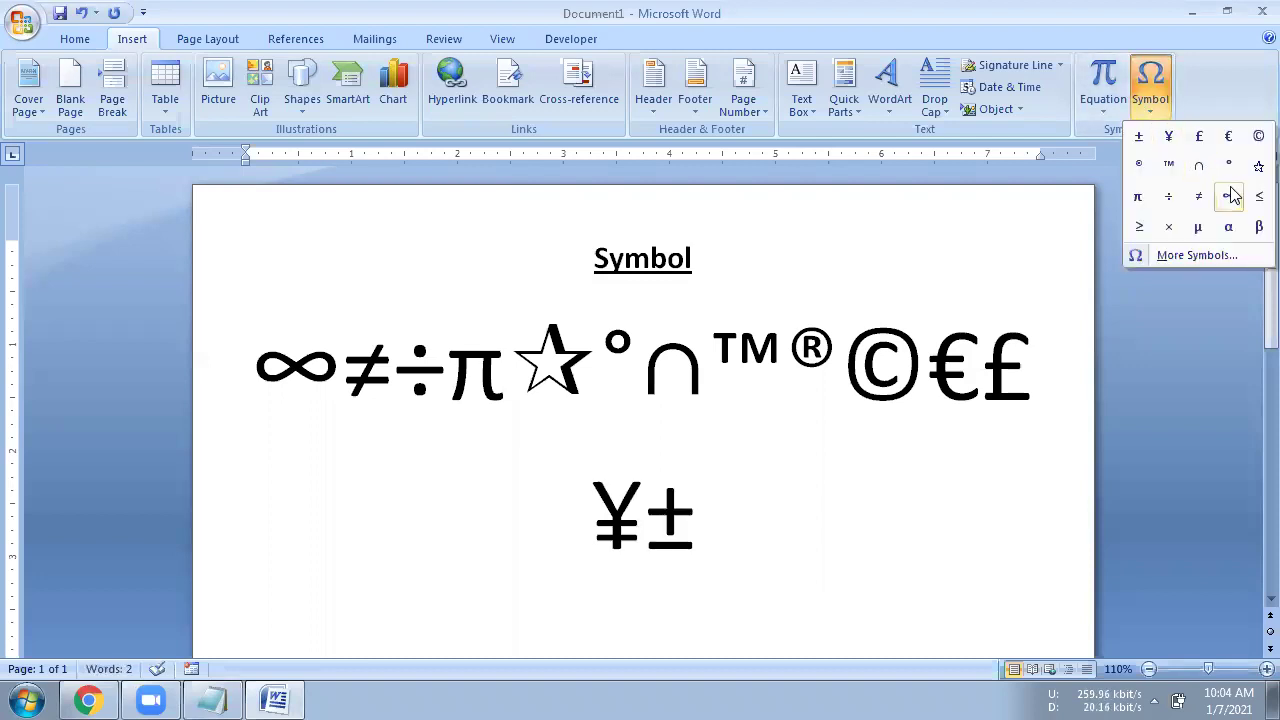
click(1150, 114)
click(1150, 114)
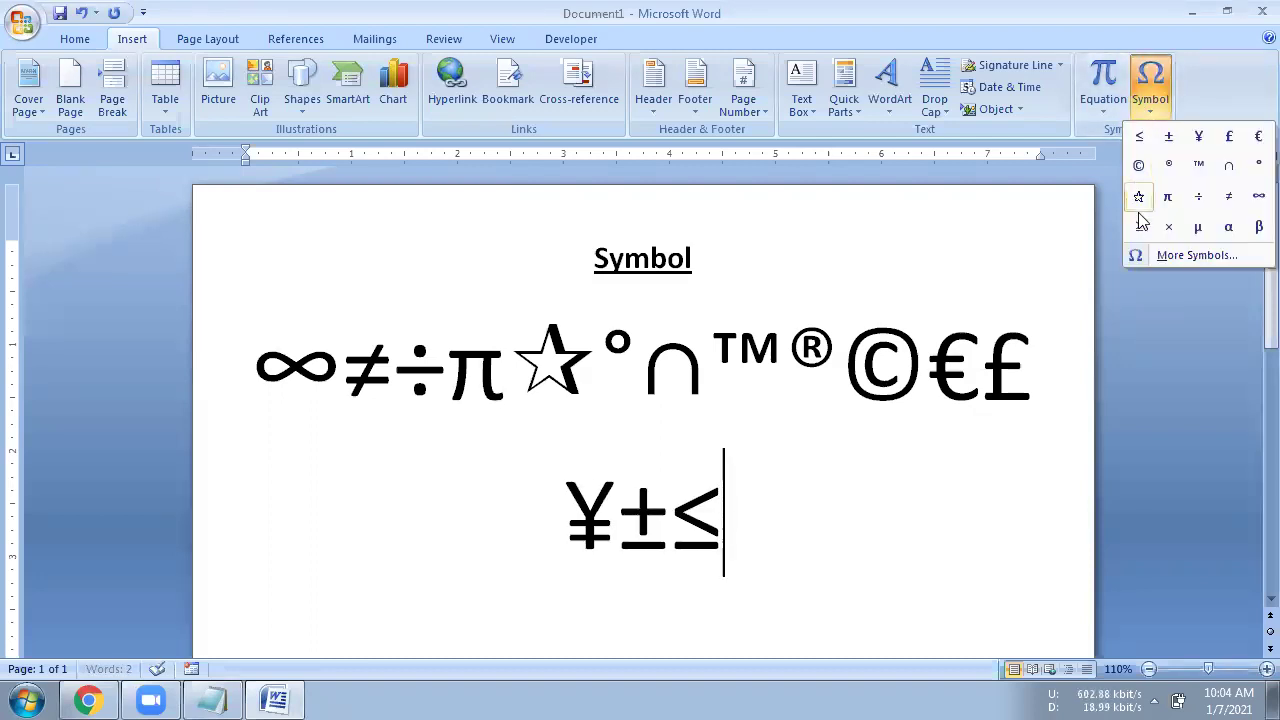
click(1138, 222)
Finish the second line with ×, μ, β and ∞
click(1140, 115)
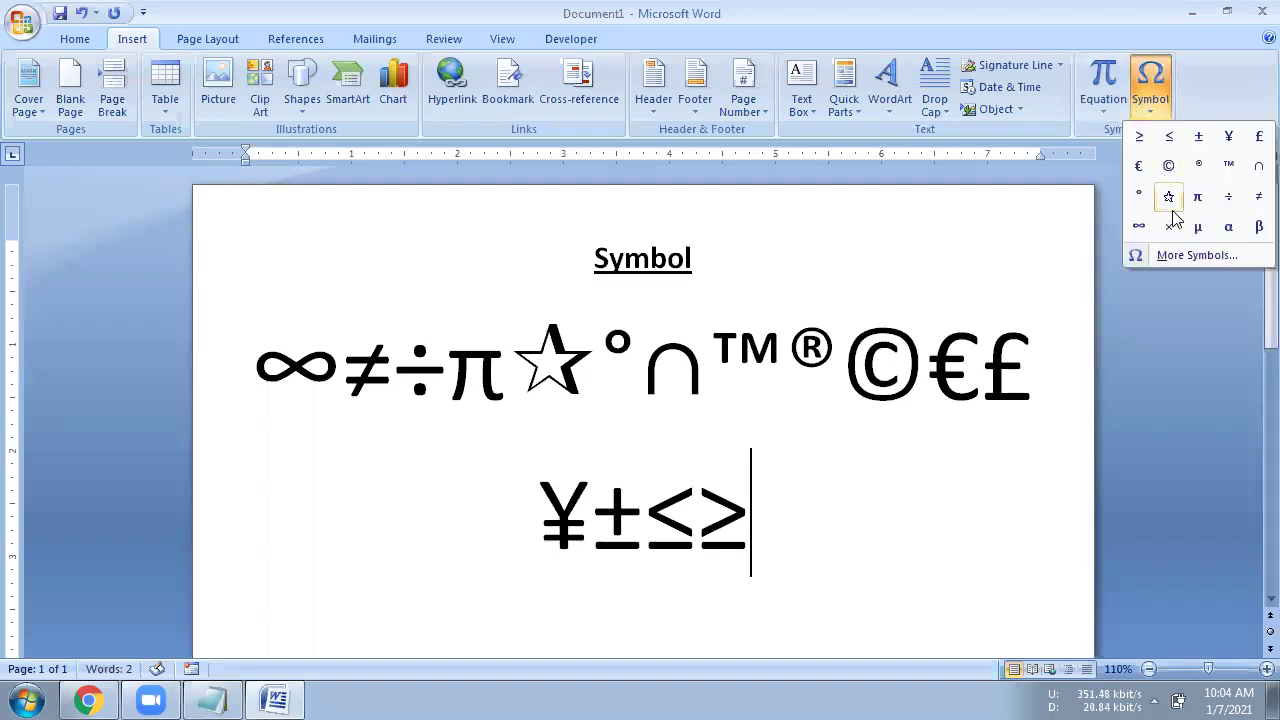
click(1174, 226)
click(1157, 108)
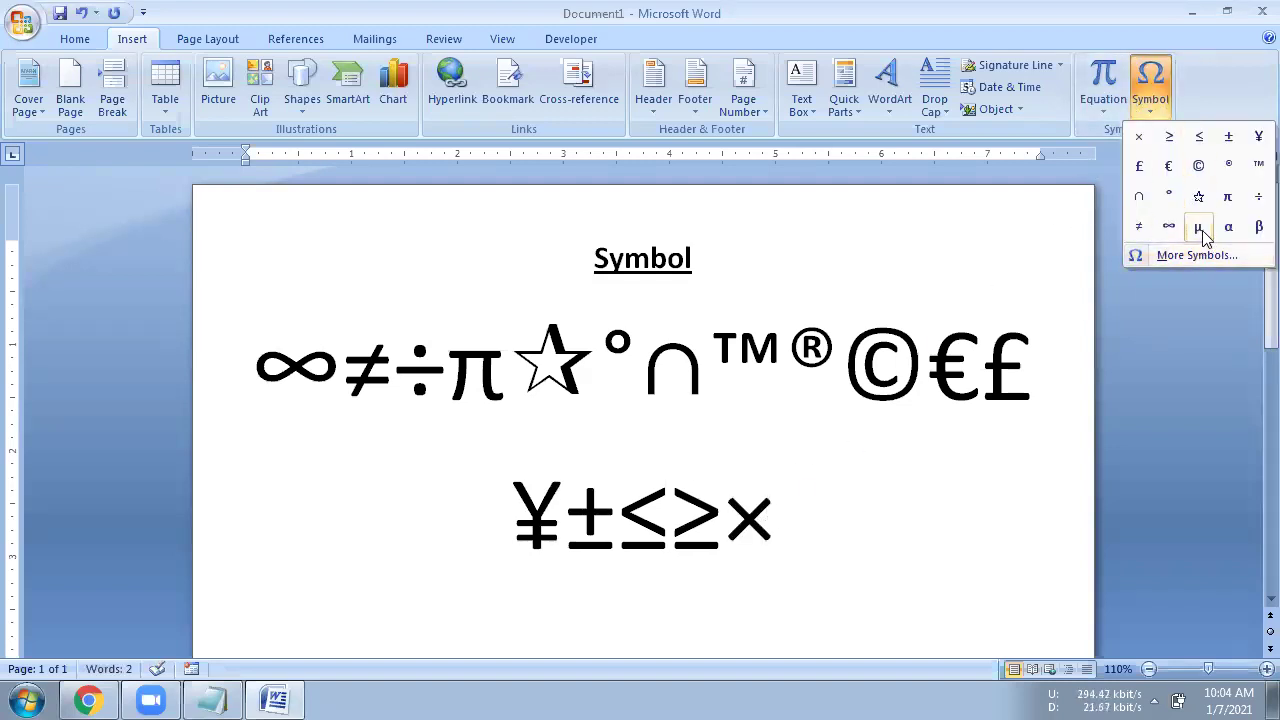
click(1200, 228)
click(1156, 108)
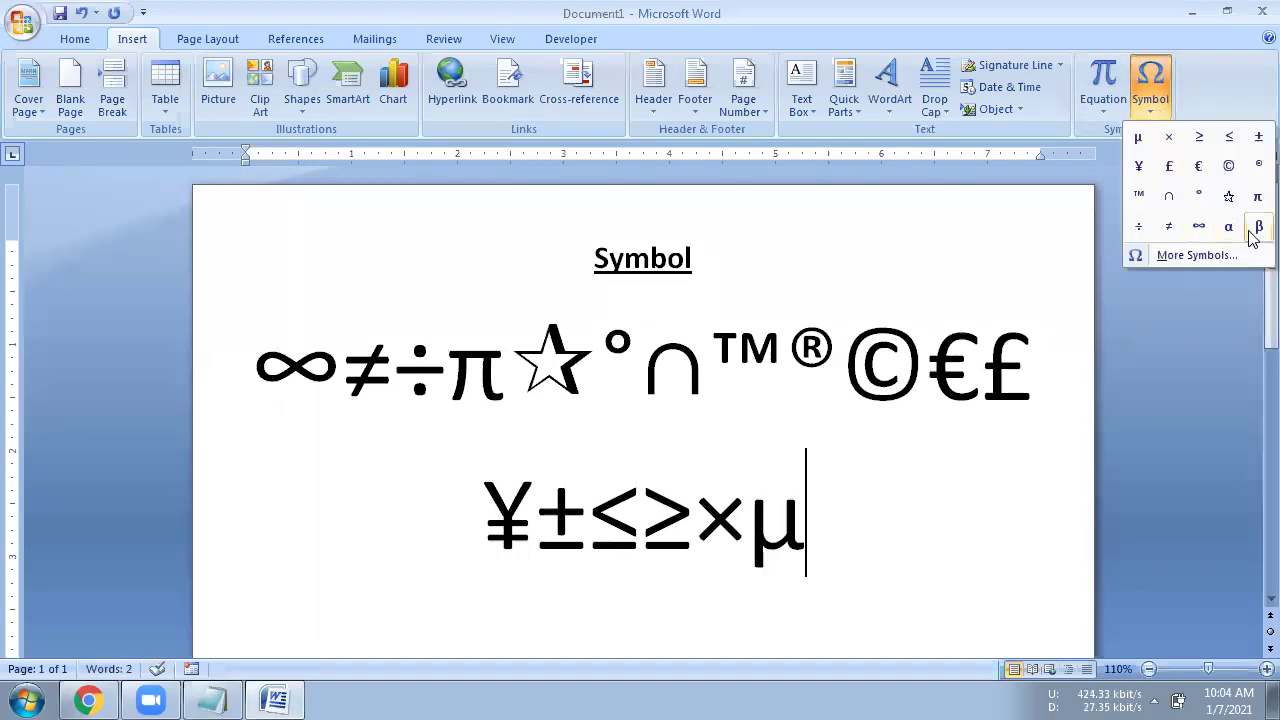
click(1253, 231)
click(1150, 100)
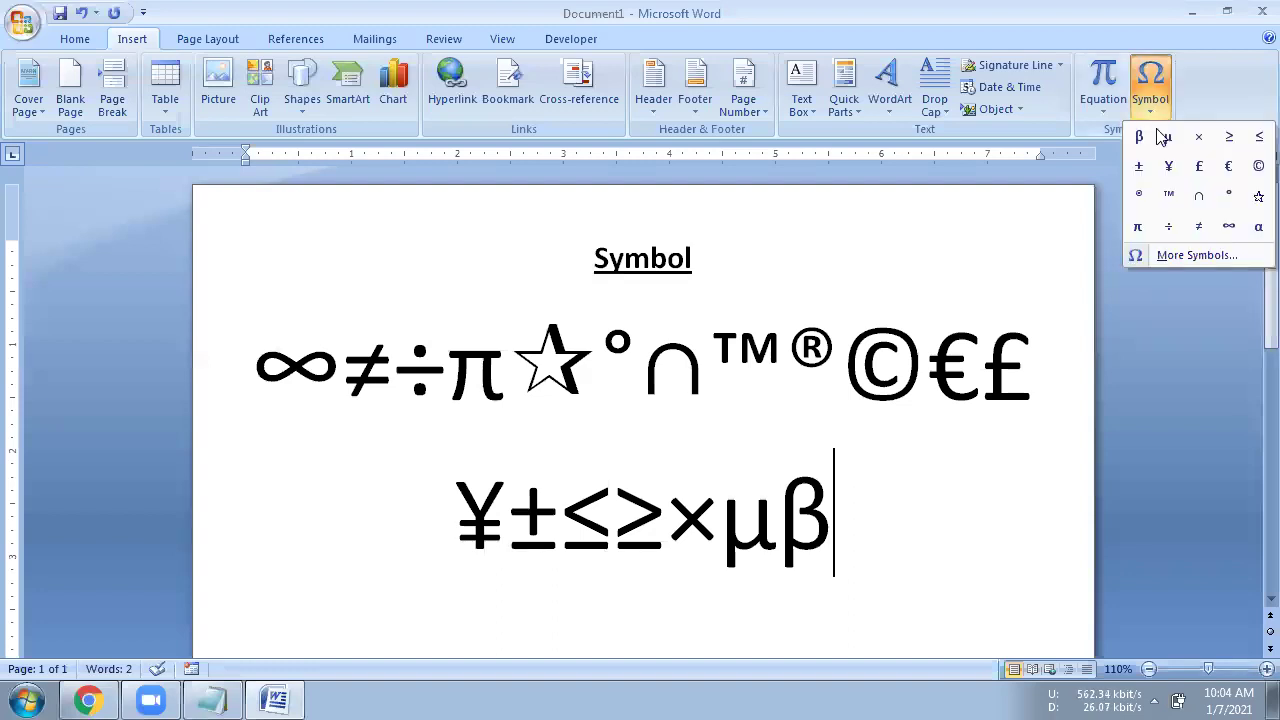
click(1236, 225)
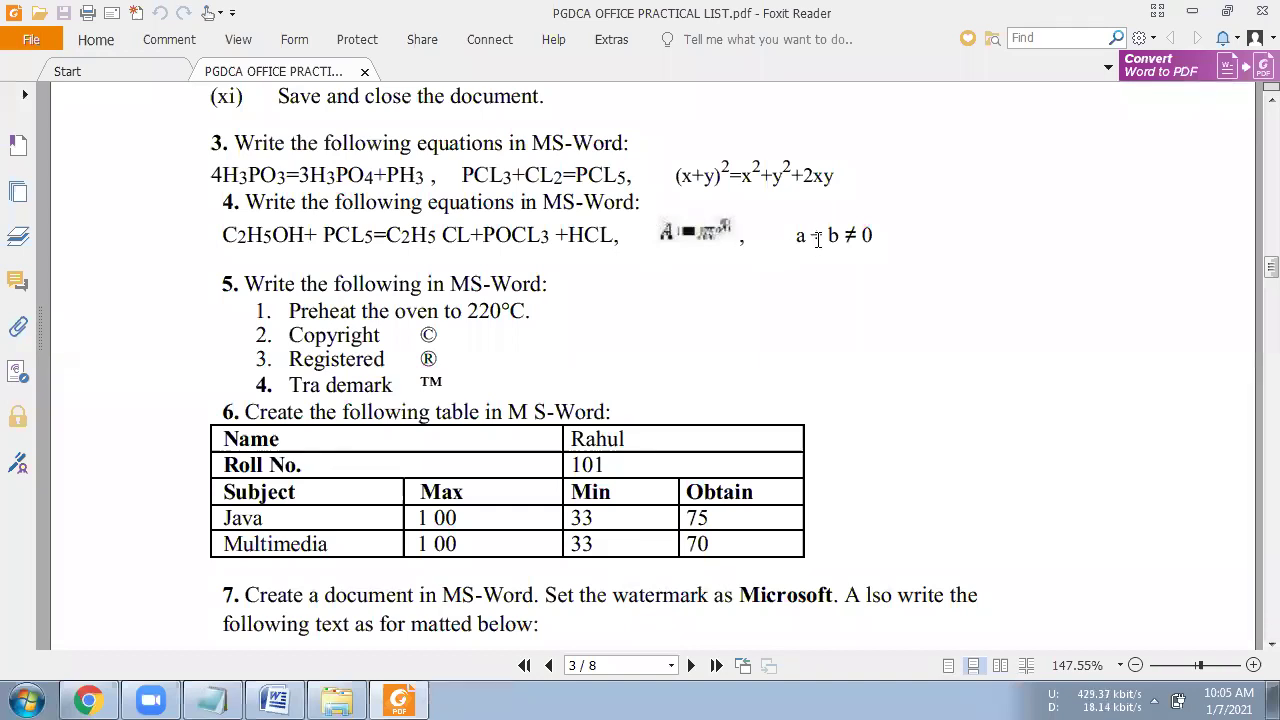
Highlight the ©, ® and ™ lines and all of exercise 5 in the practical-list PDF
drag(818, 234, 853, 235)
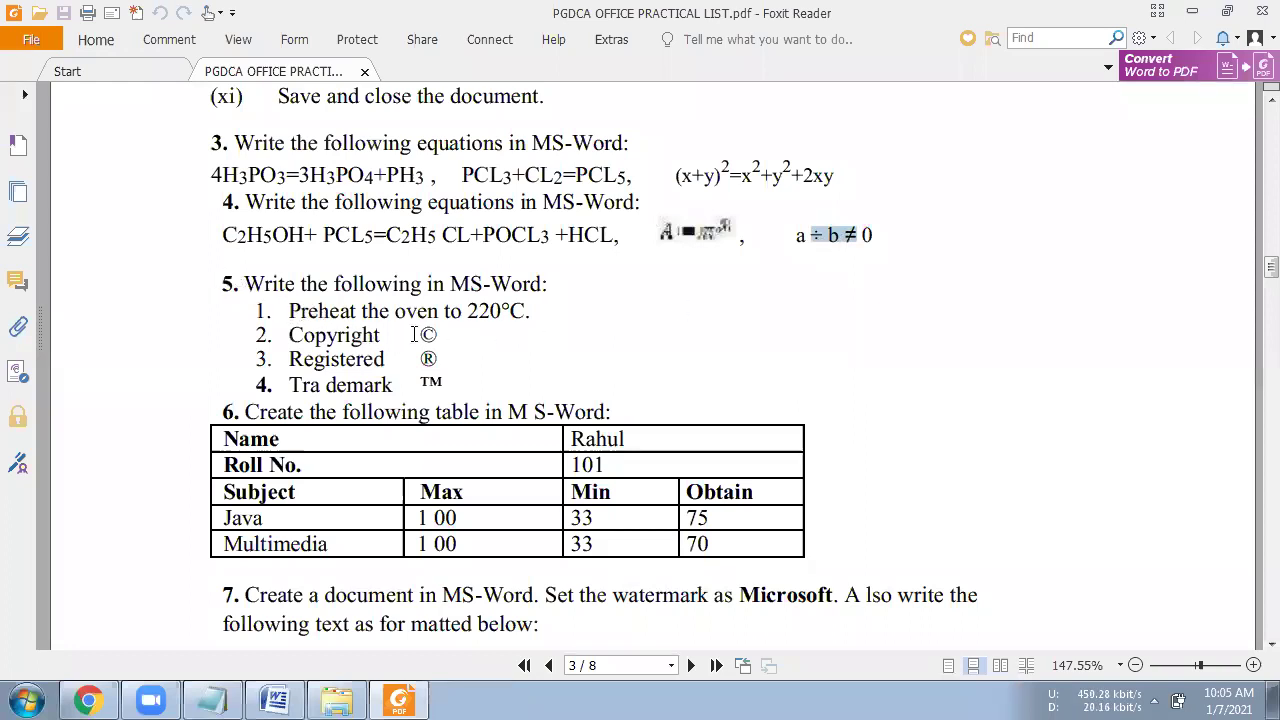
drag(289, 335, 428, 335)
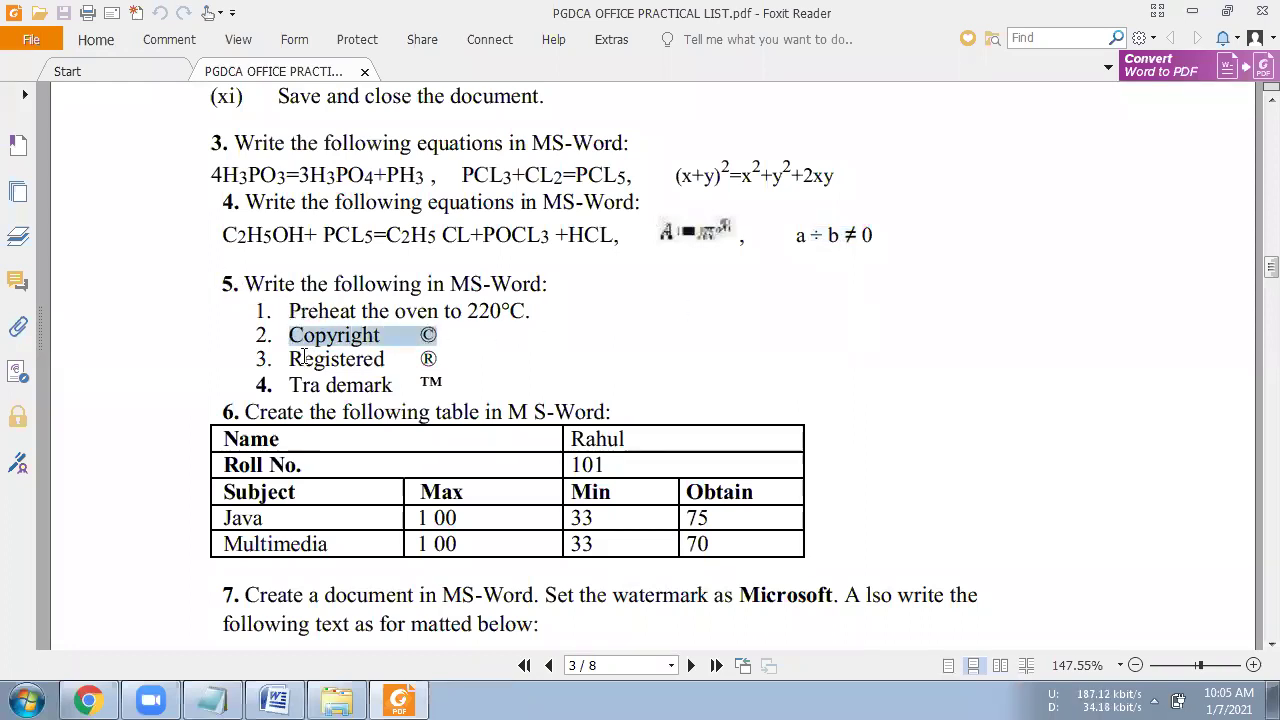
drag(303, 359, 437, 360)
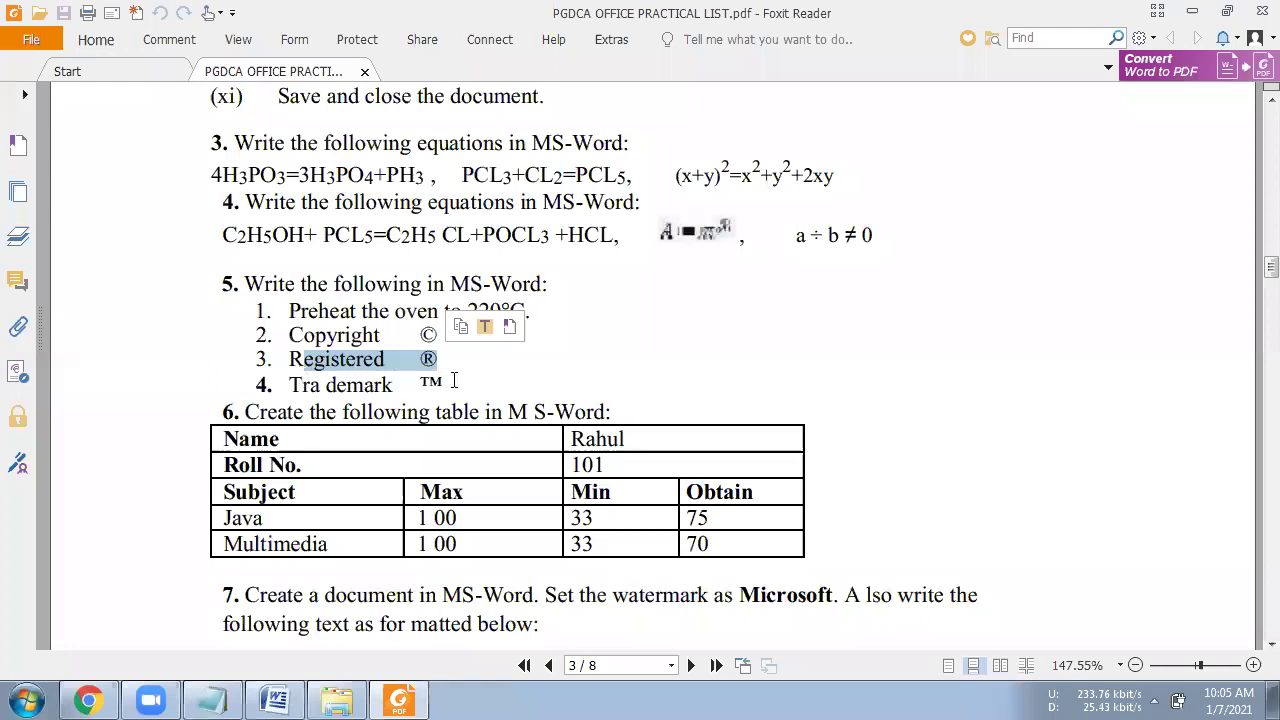
drag(485, 305, 533, 311)
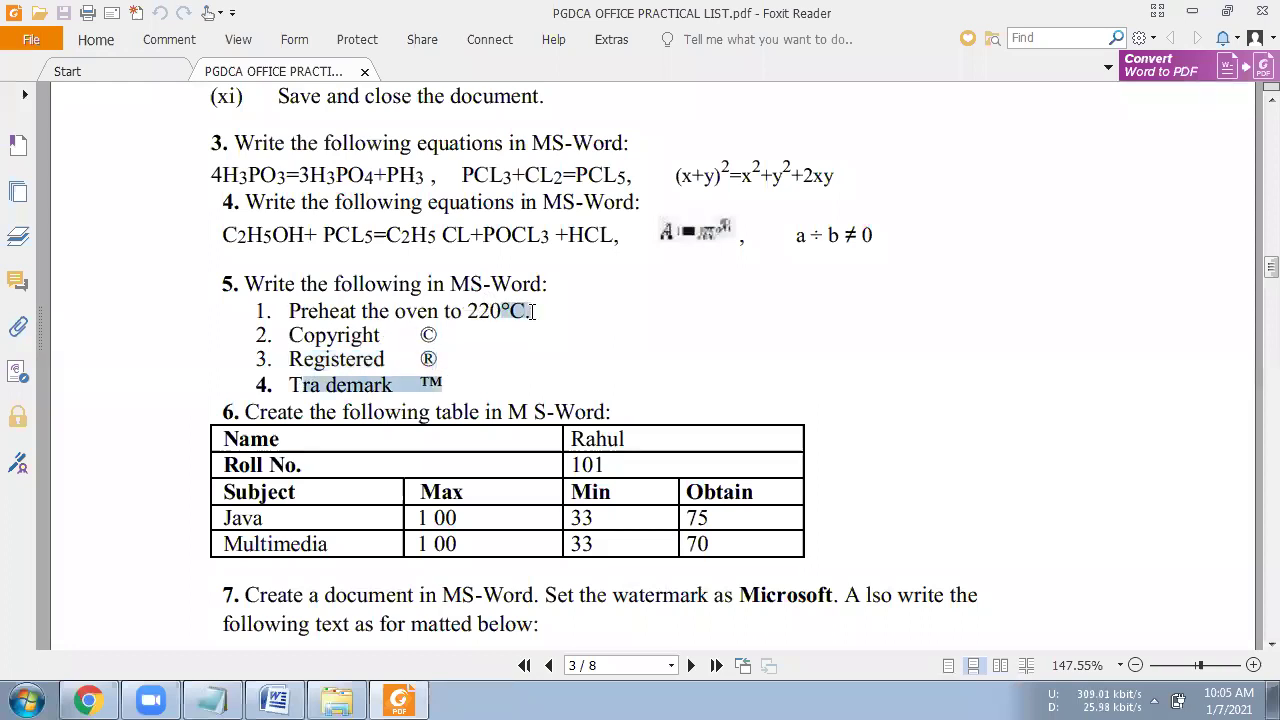
click(354, 318)
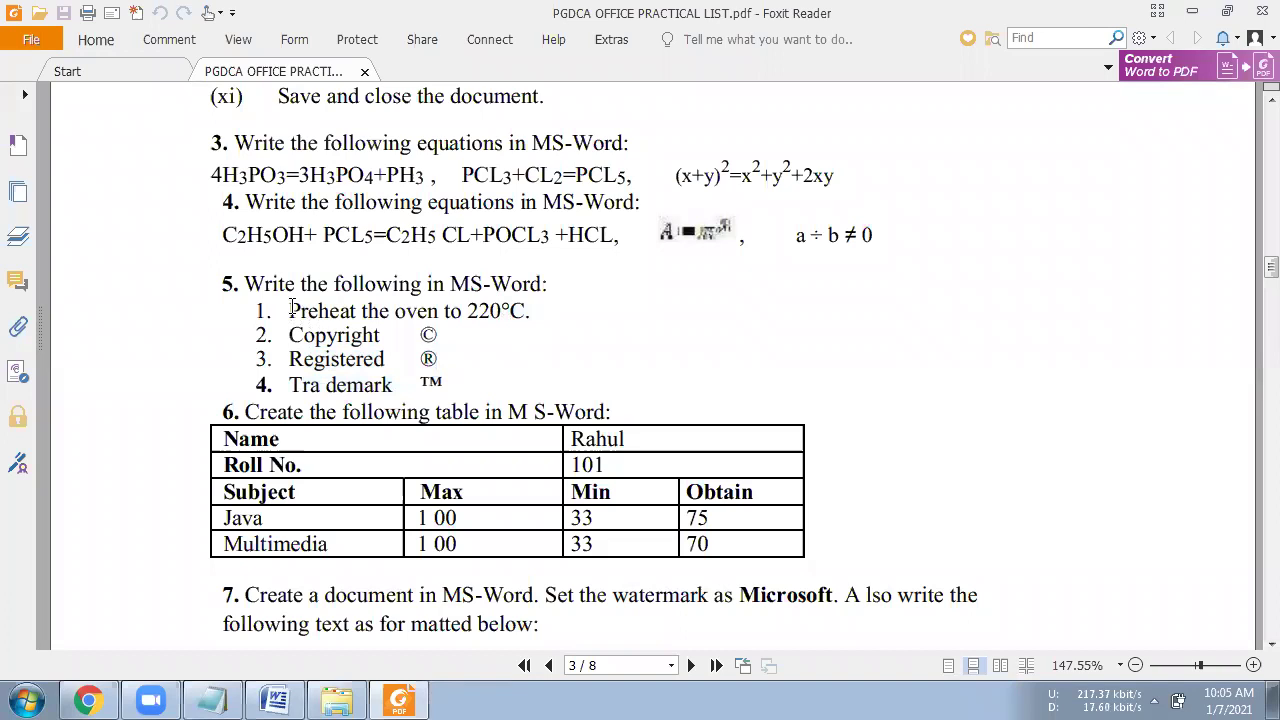
drag(291, 309, 452, 385)
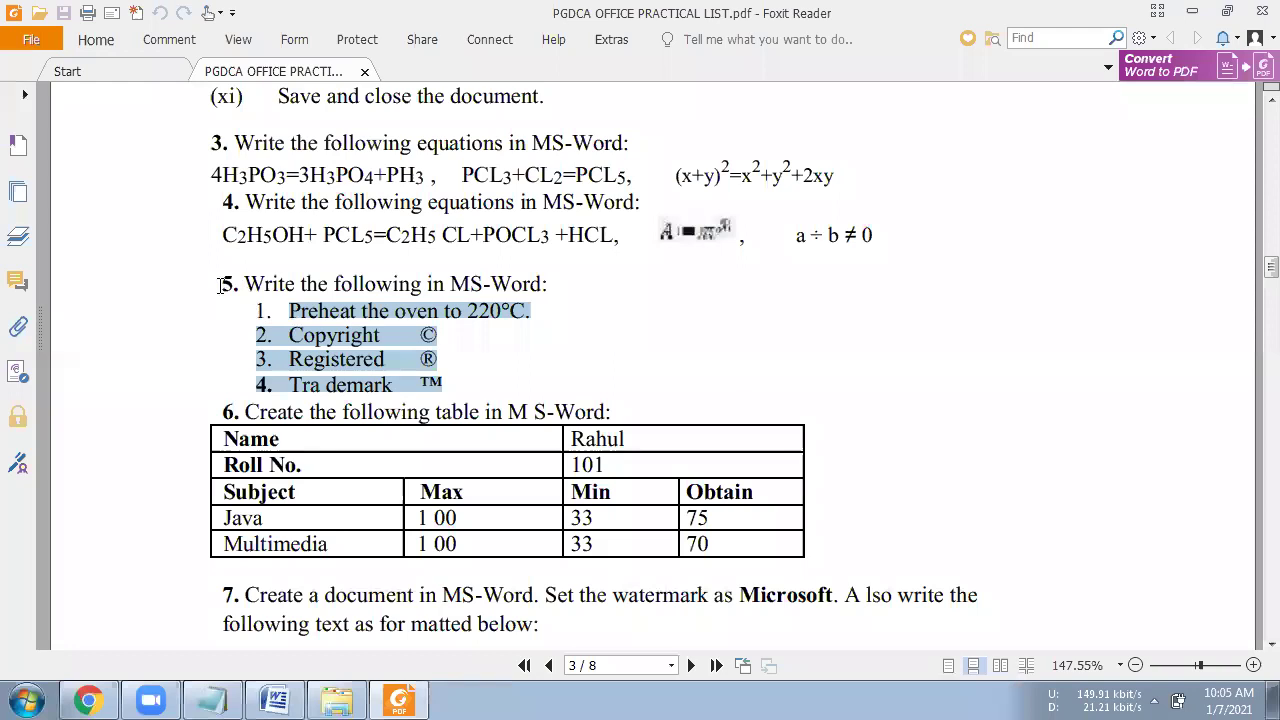
drag(213, 287, 458, 372)
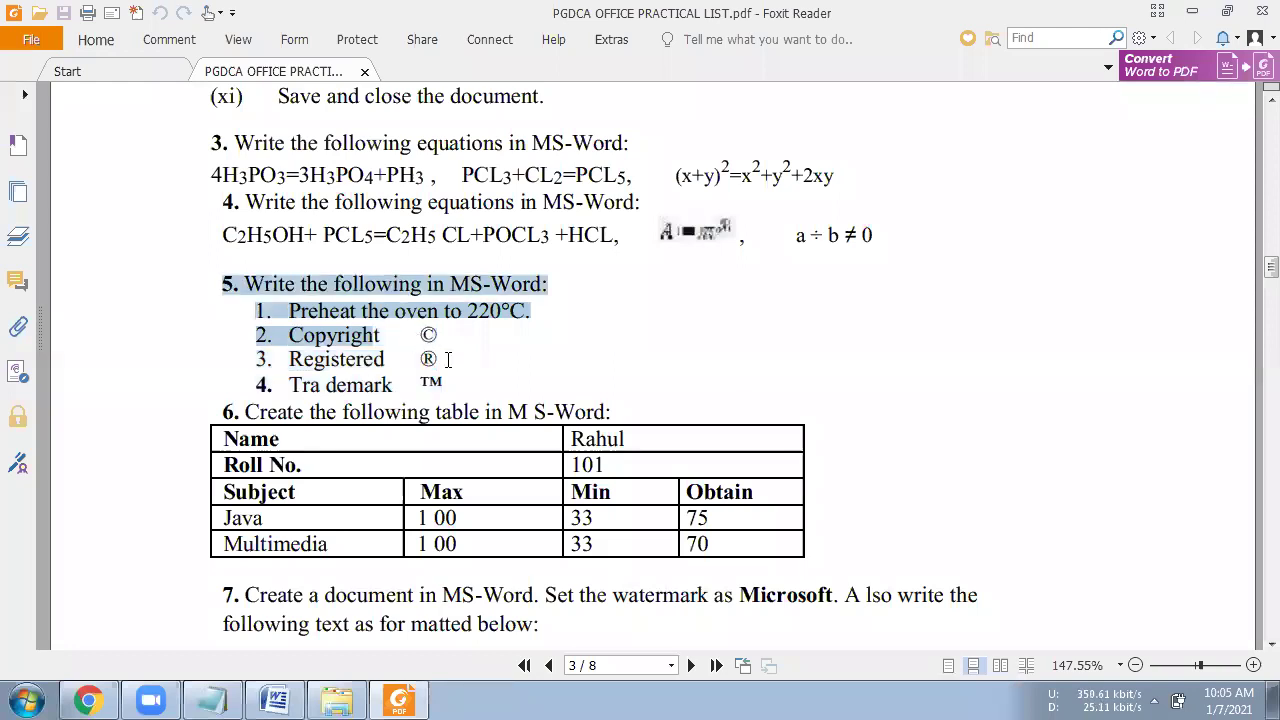
click(450, 459)
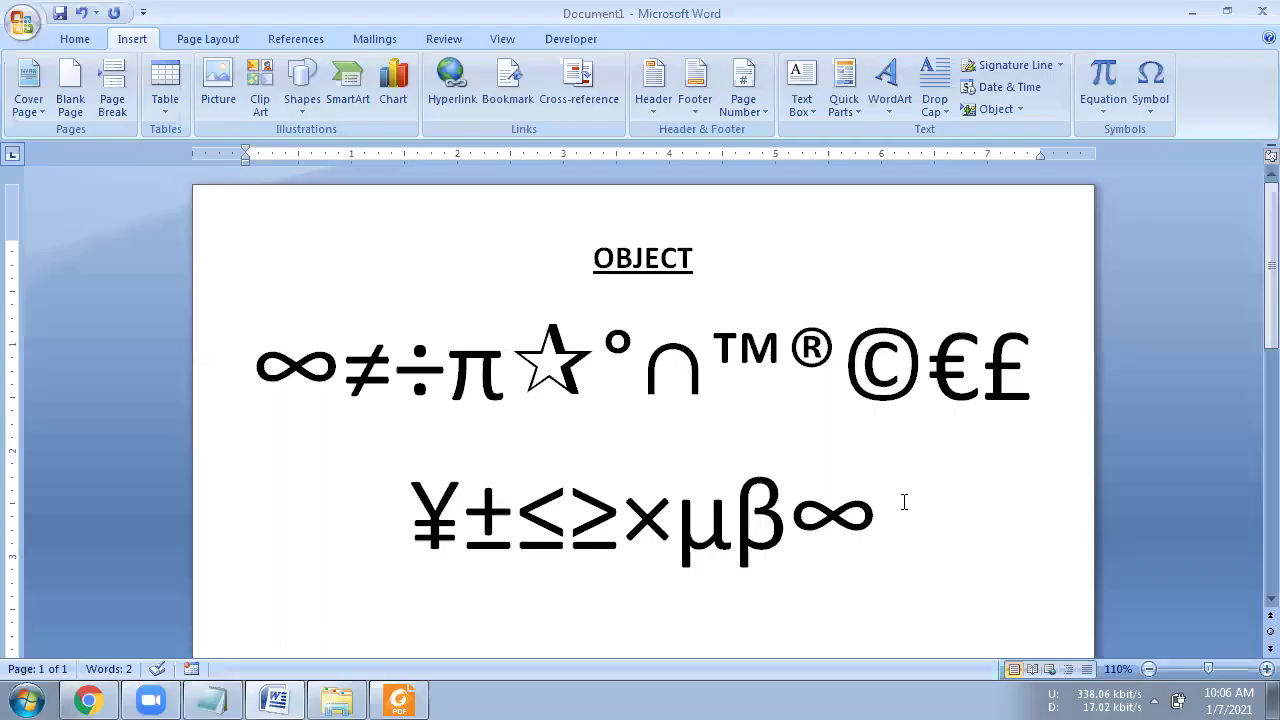
Select and delete both symbol lines below the OBJECT heading
drag(896, 519, 336, 418)
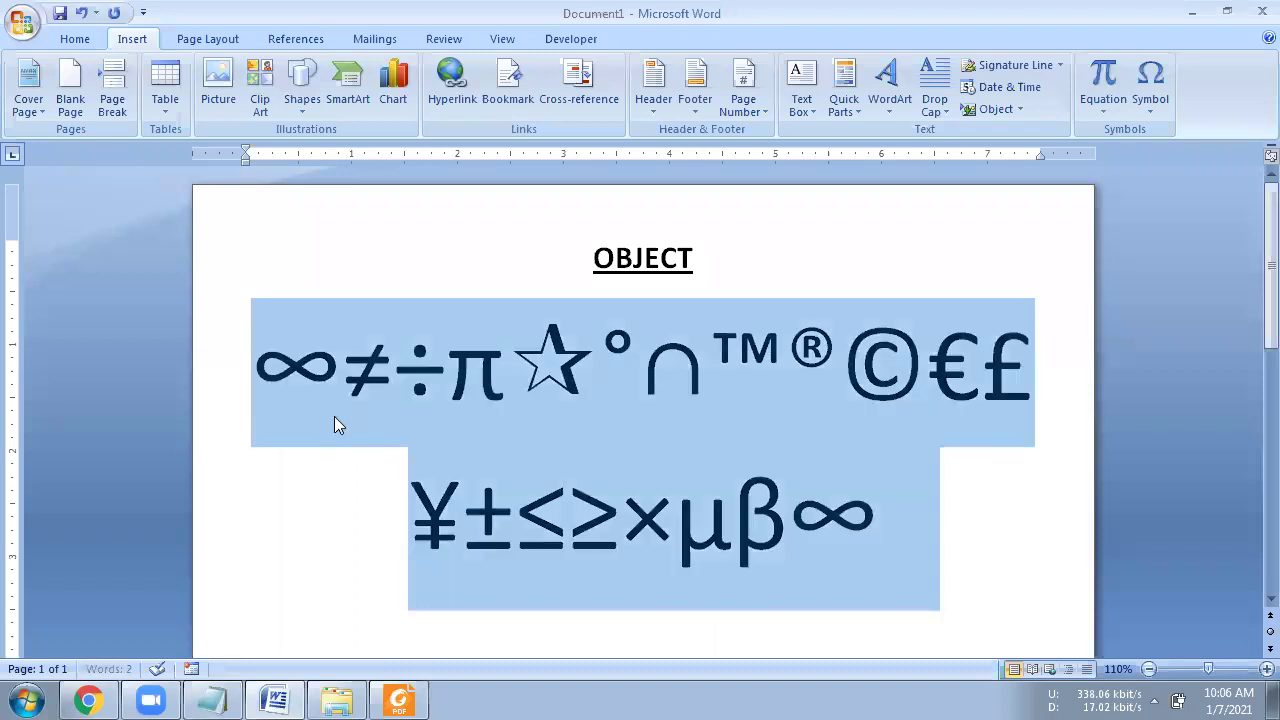
key(Delete)
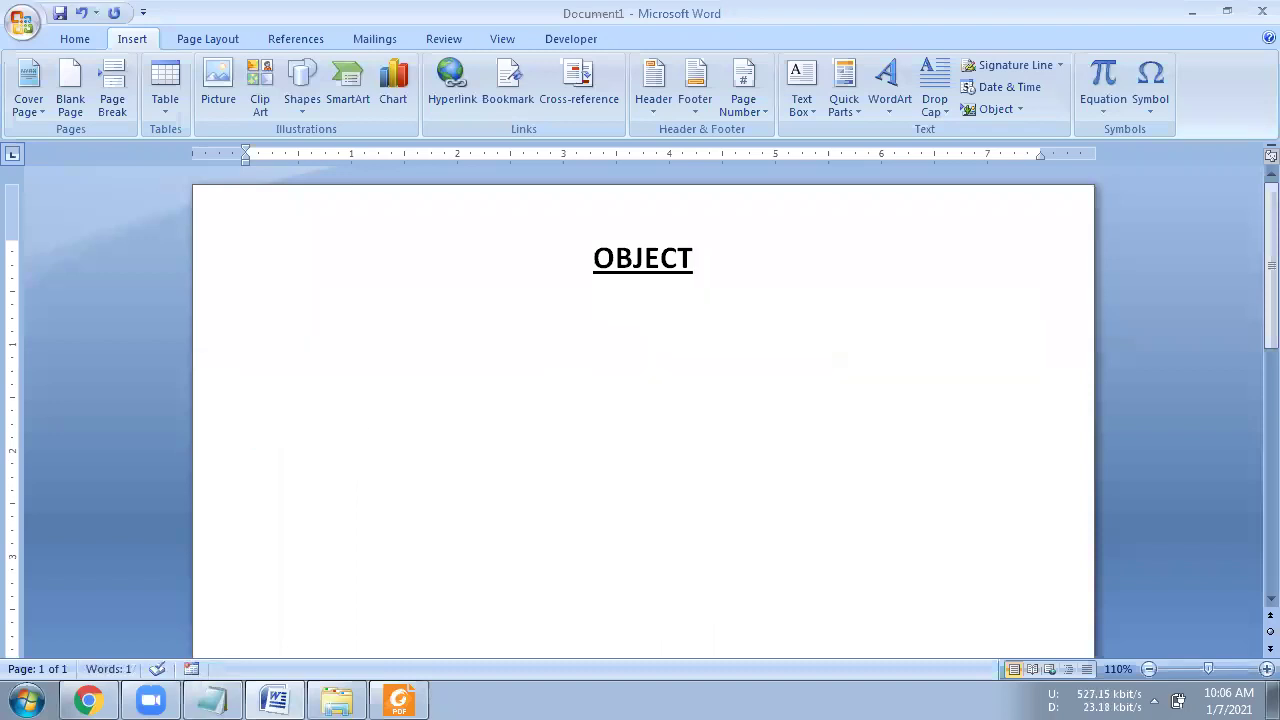
click(75, 38)
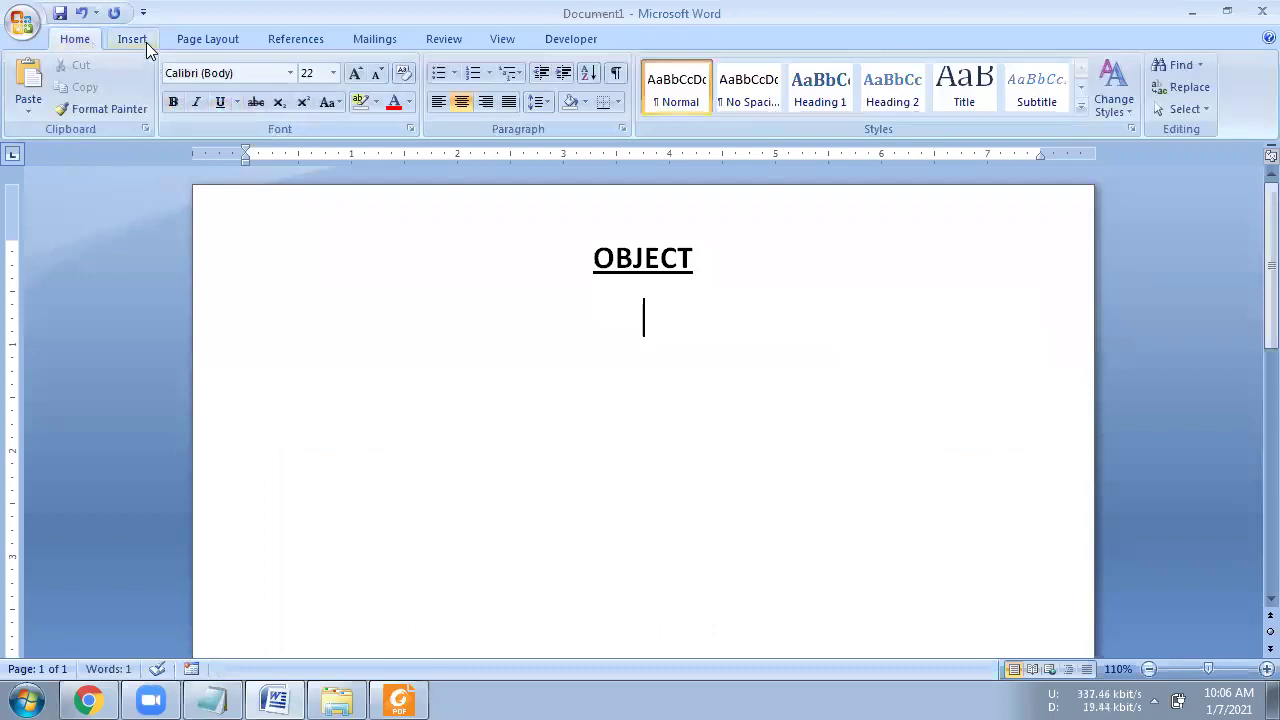
Scroll down the Word page below the OBJECT heading
scroll(770, 135, down, 1)
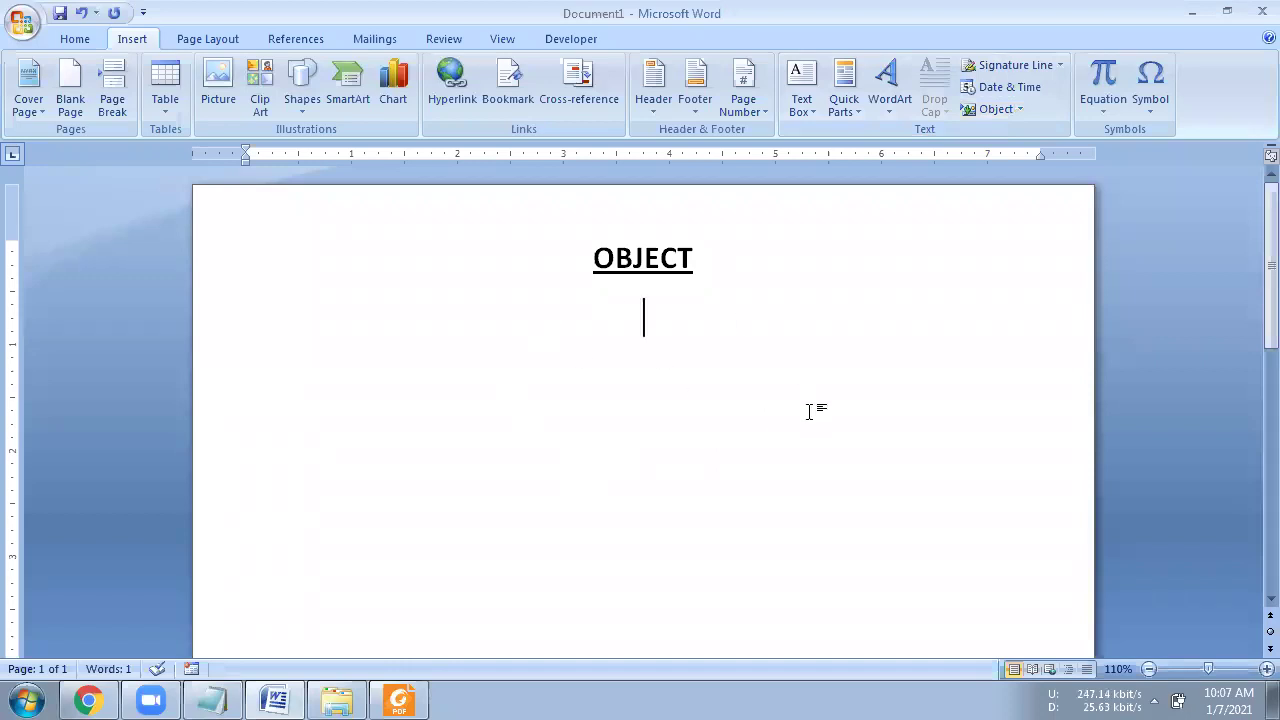
Launch Paint from the Start menu, maximize it and resize the canvas to 299 × 264 px
click(24, 697)
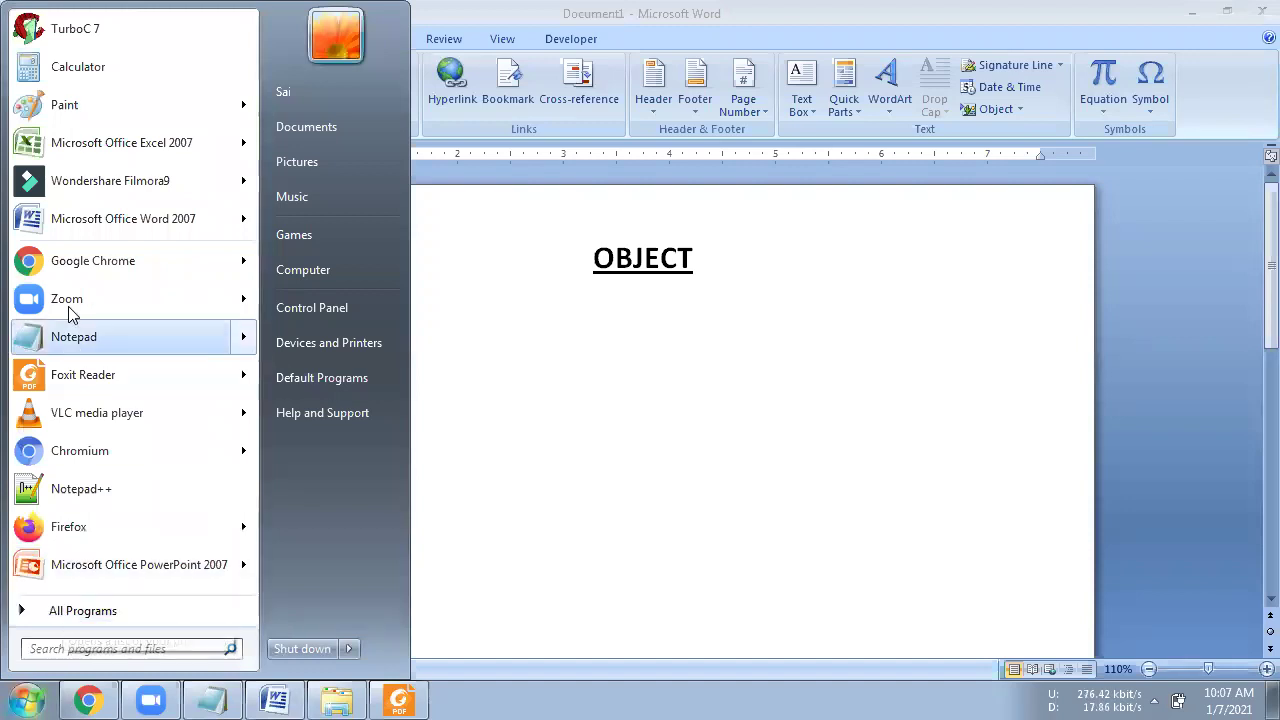
mouse_move(73, 107)
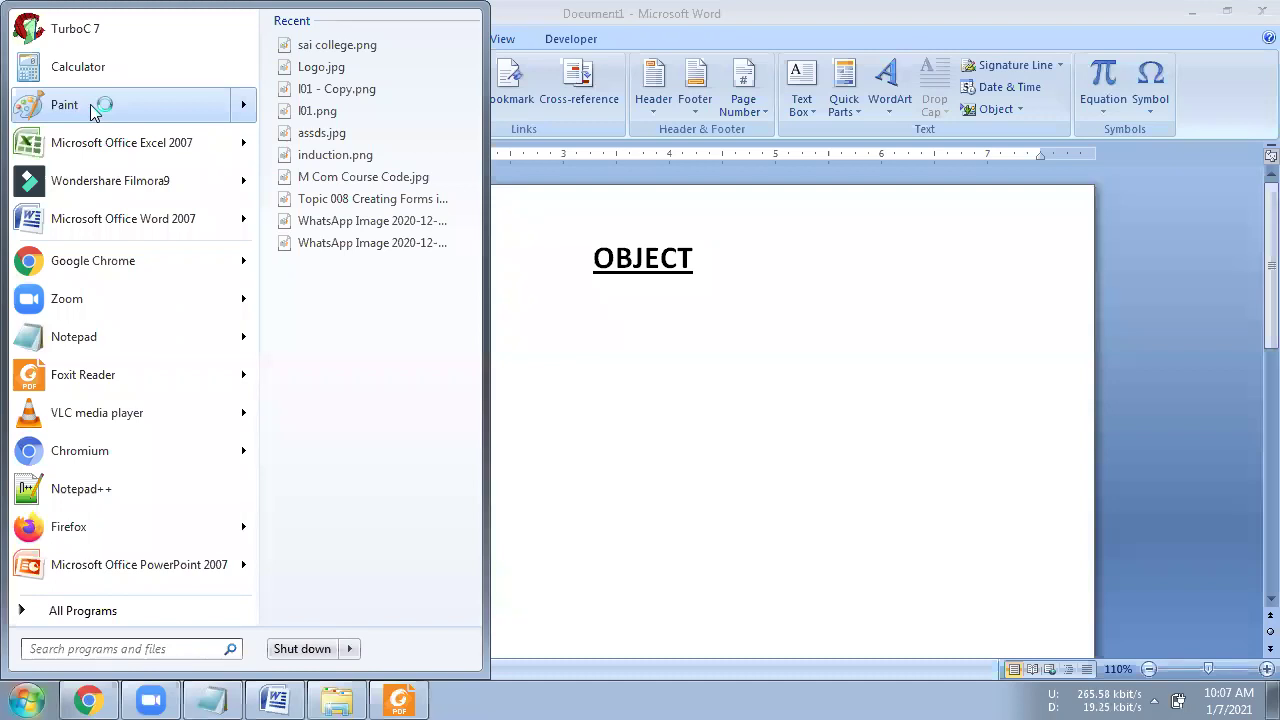
click(90, 106)
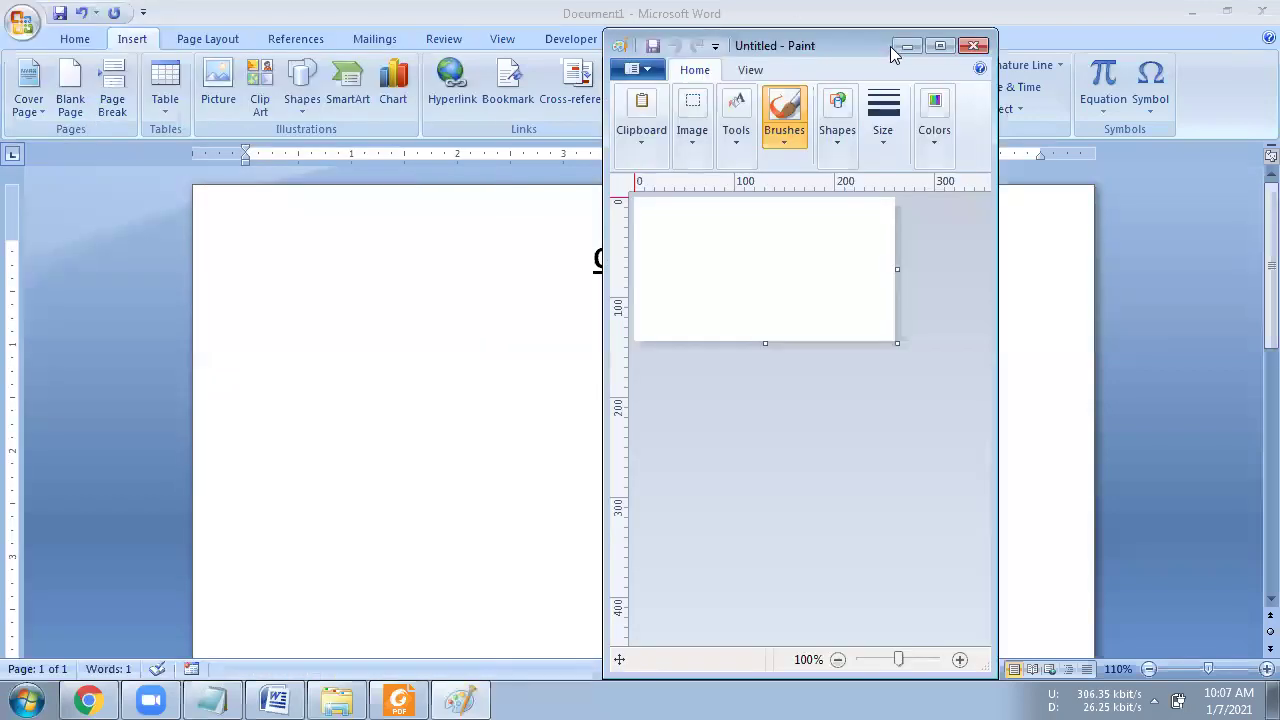
drag(938, 54, 328, 19)
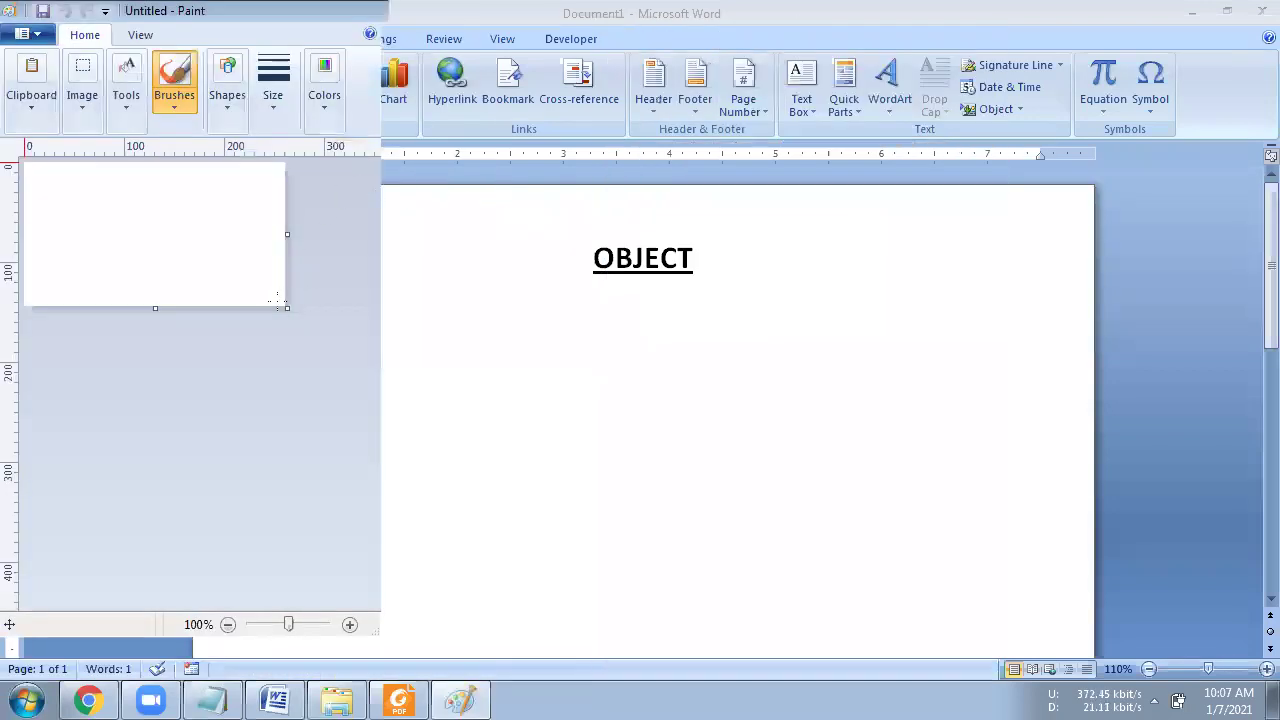
key(super+Up)
drag(287, 308, 325, 428)
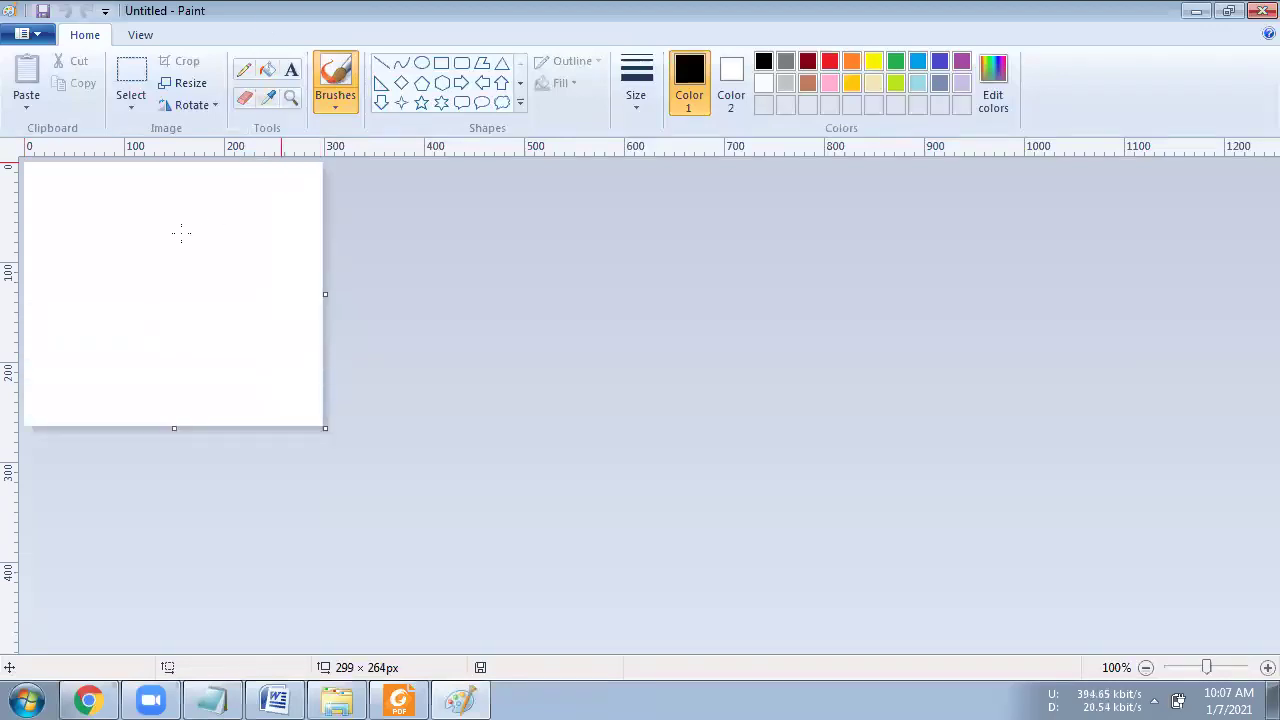
Draw a large circle and fill it with red for the face
click(421, 63)
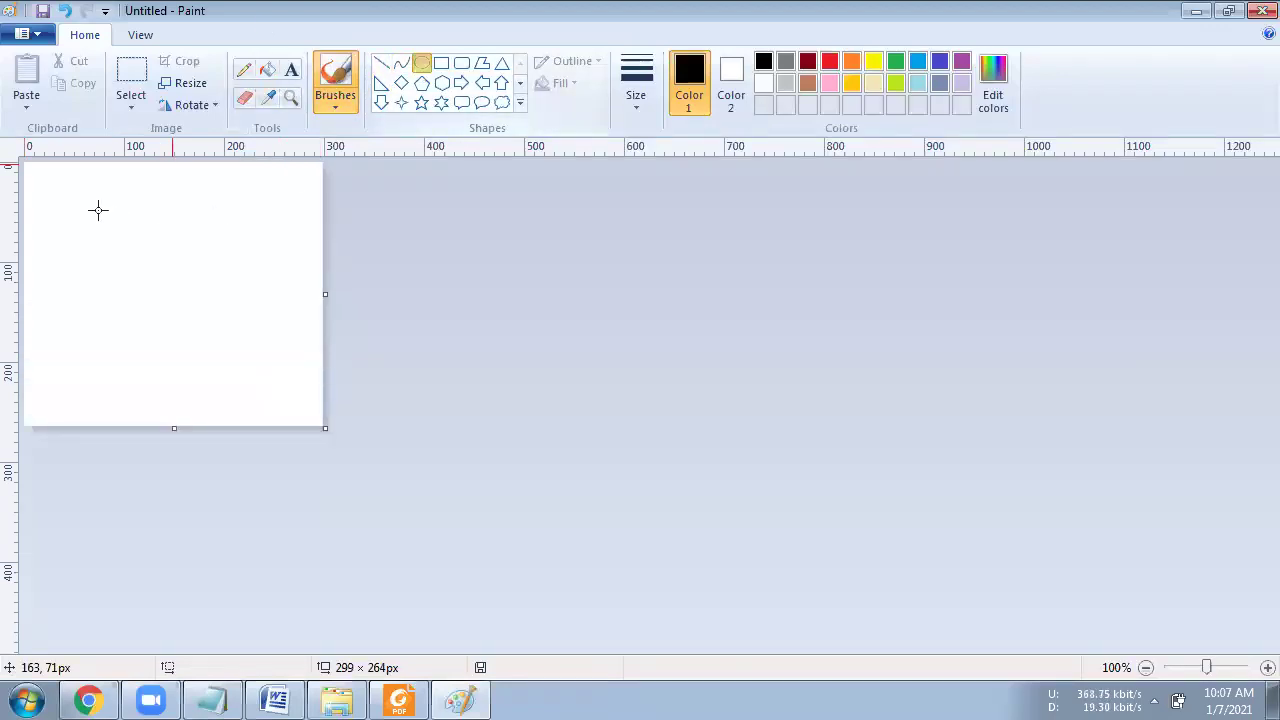
drag(97, 209, 283, 392)
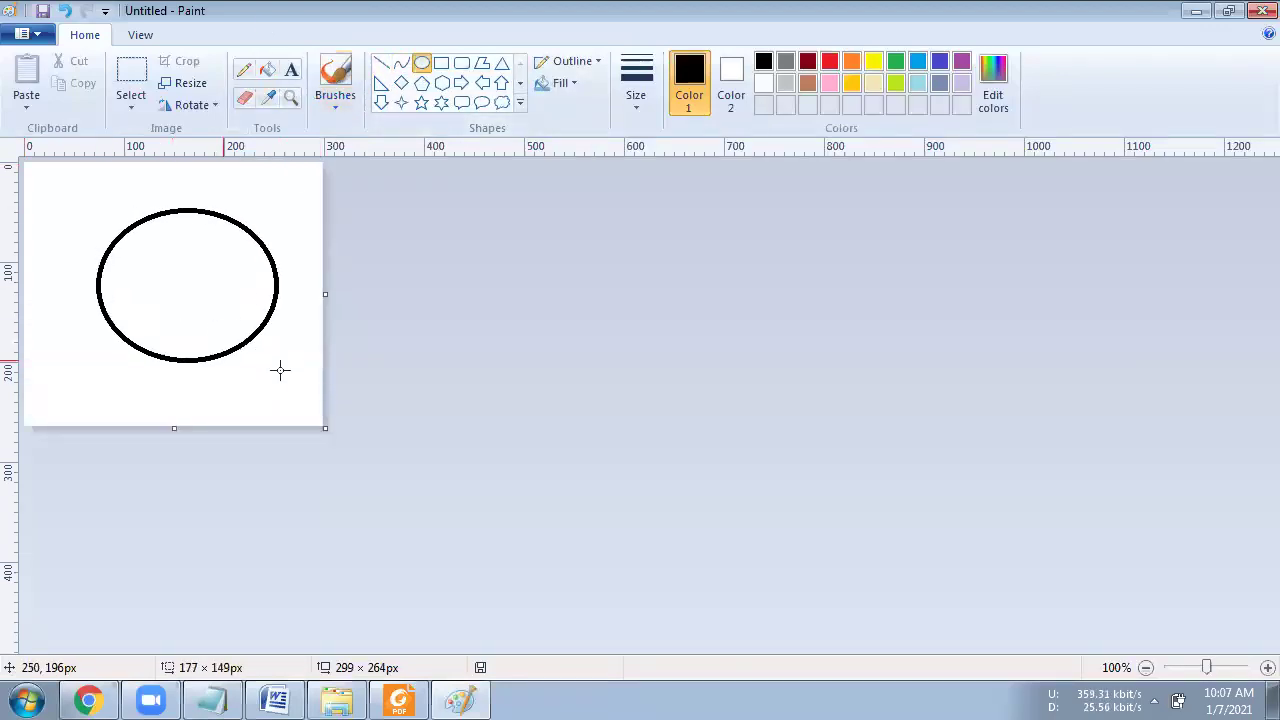
click(267, 72)
click(829, 66)
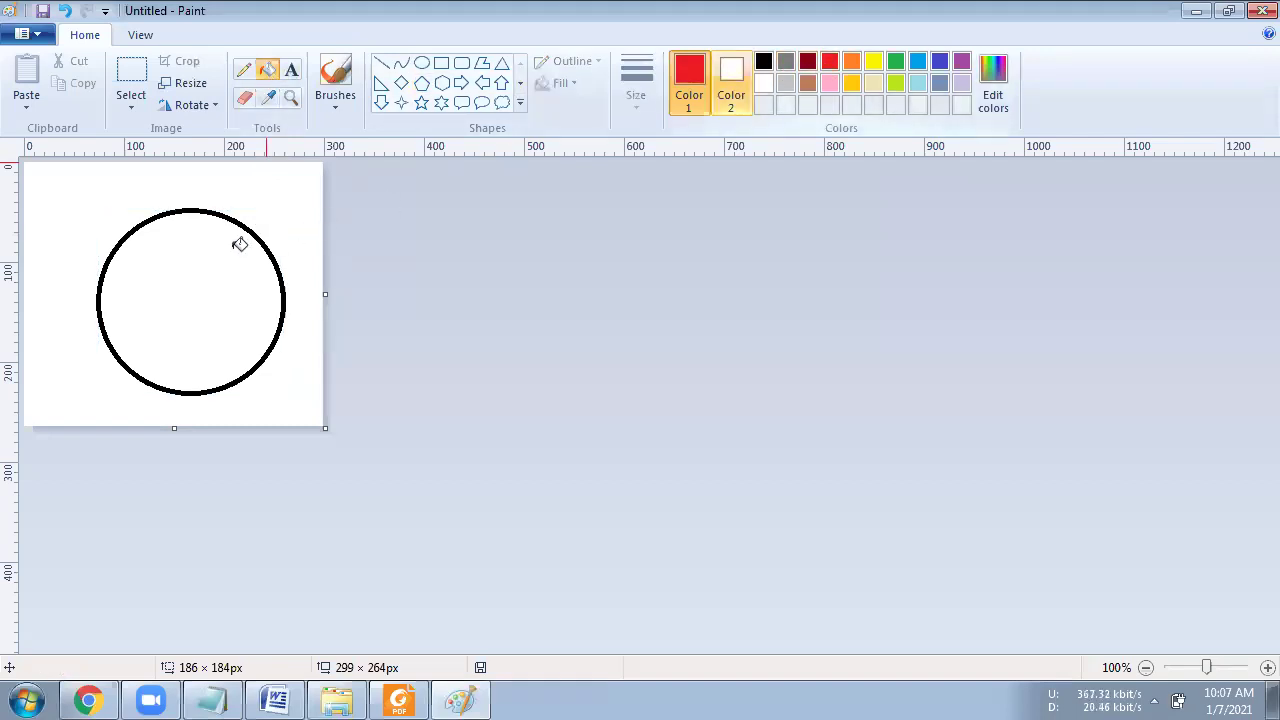
click(226, 247)
Draw two oval eyes and a curved smiling mouth in black
click(421, 64)
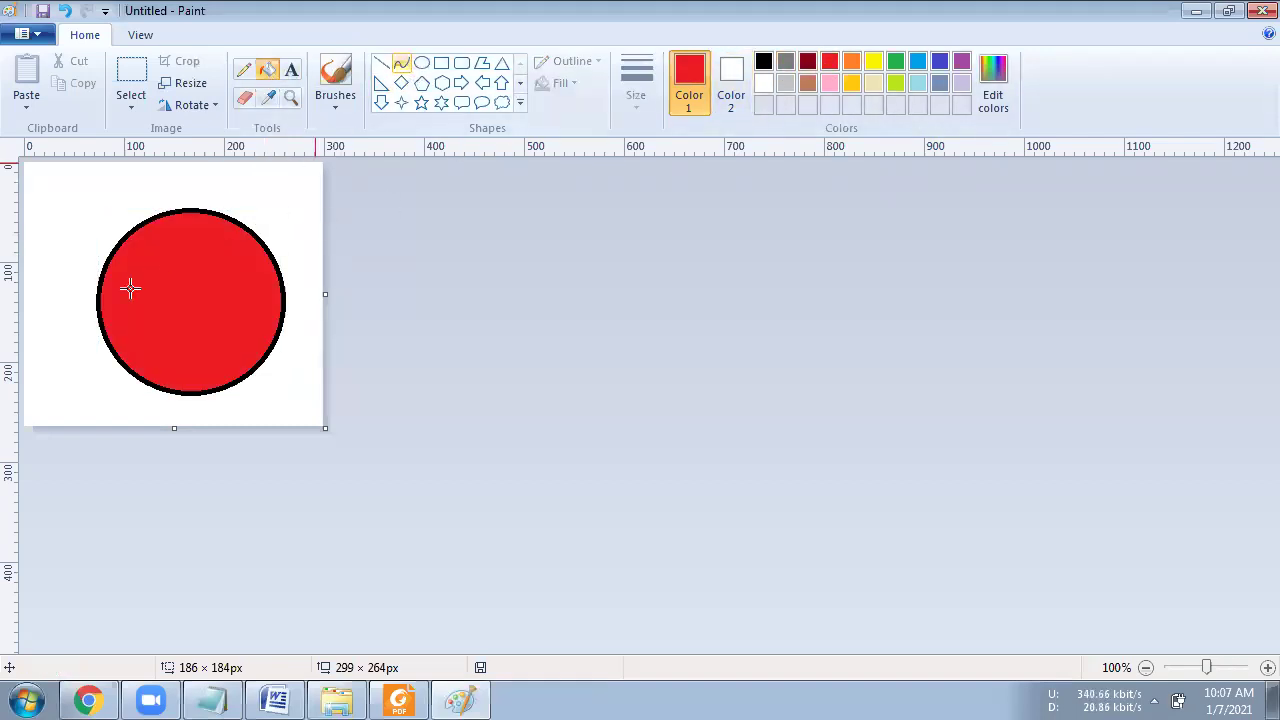
drag(136, 254, 178, 292)
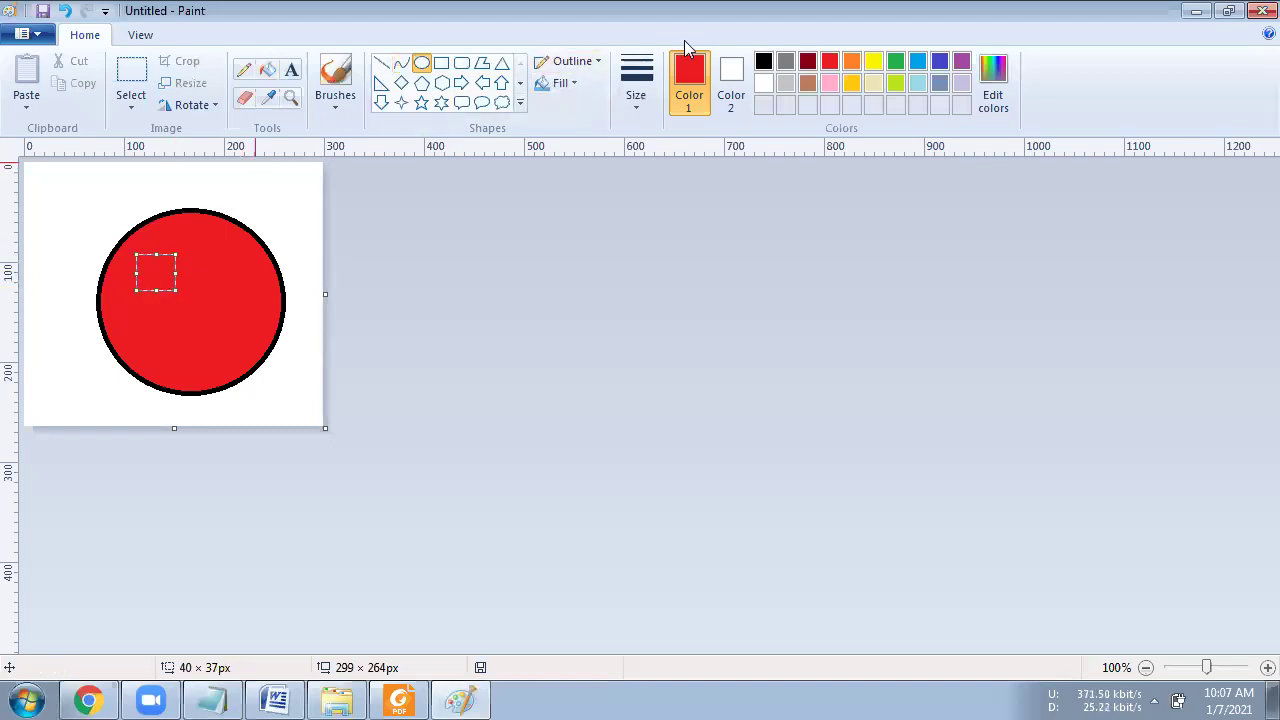
click(763, 61)
drag(200, 255, 241, 295)
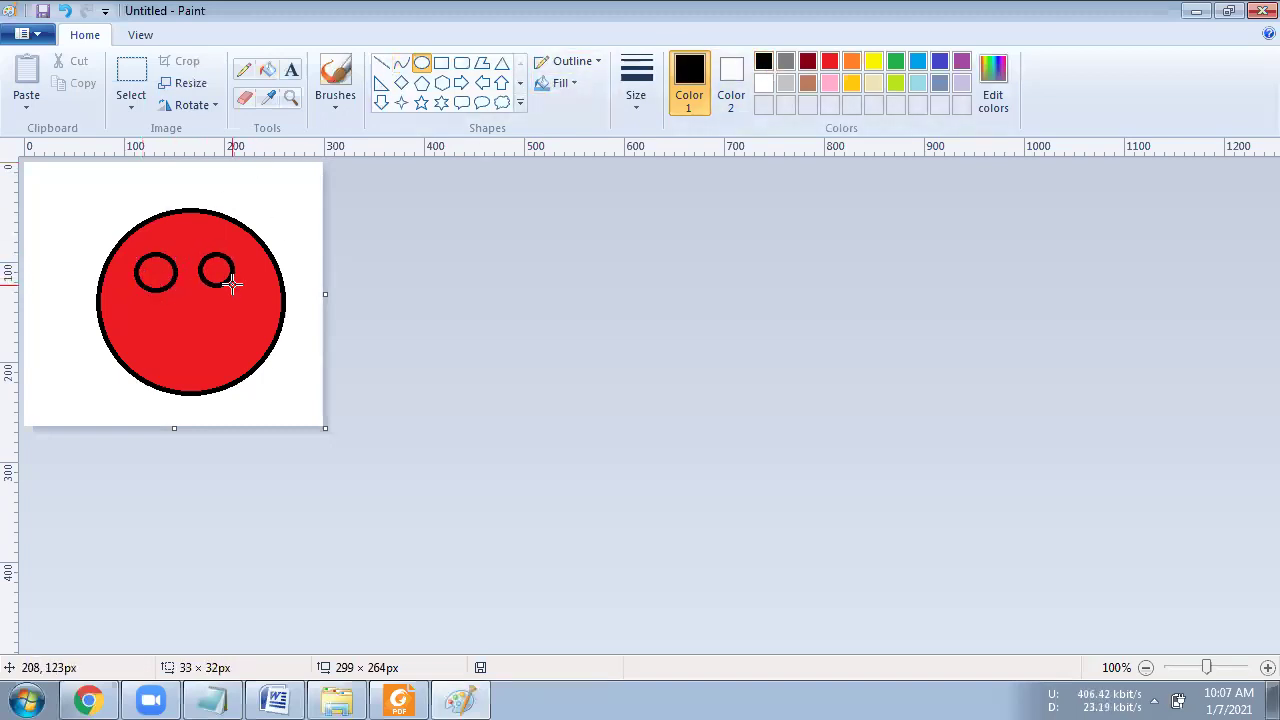
click(401, 63)
mouse_move(138, 340)
mouse_down()
mouse_move(232, 340)
mouse_move(196, 370)
mouse_up()
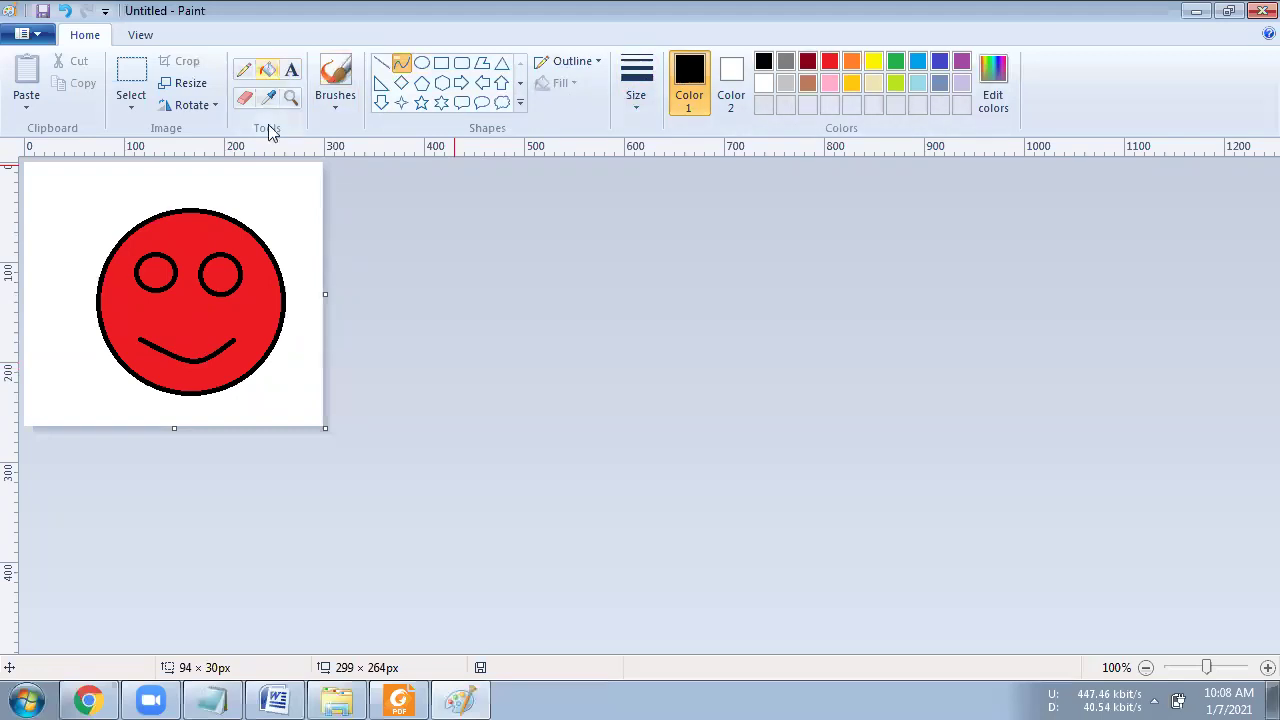
Fill both eyes black and erase a small white highlight into the right eye
click(267, 69)
click(153, 275)
click(220, 276)
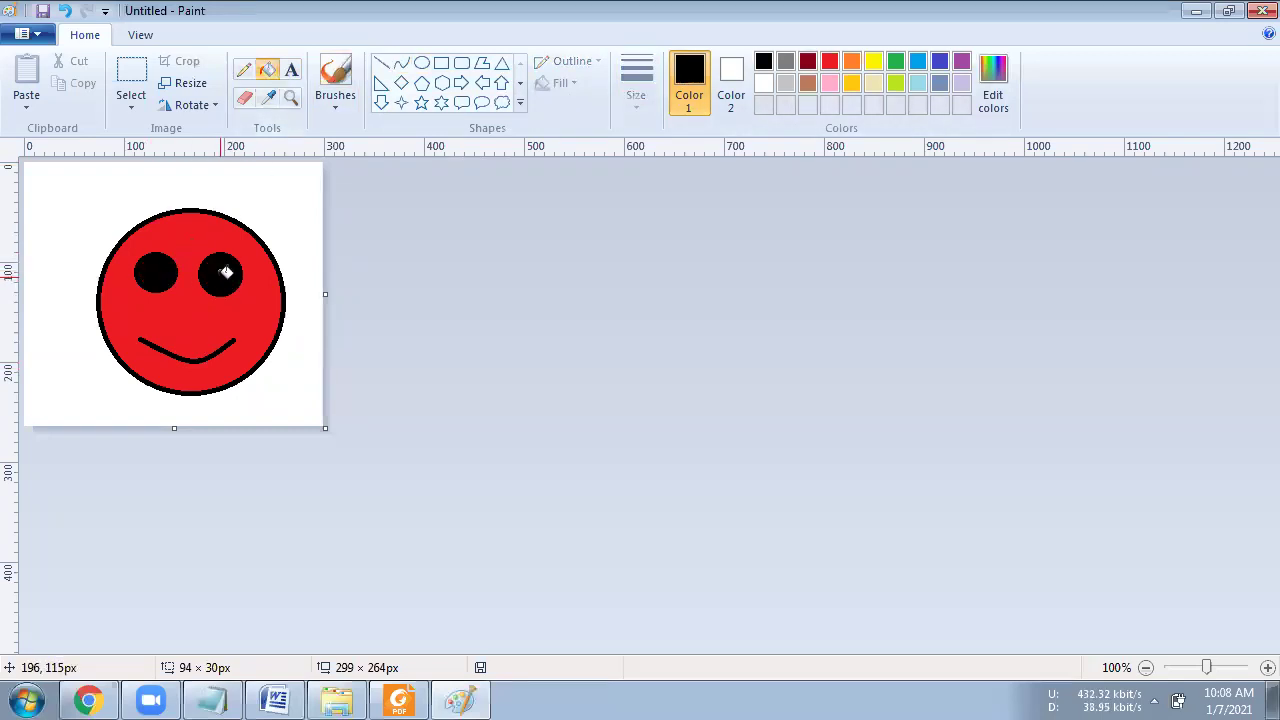
click(244, 97)
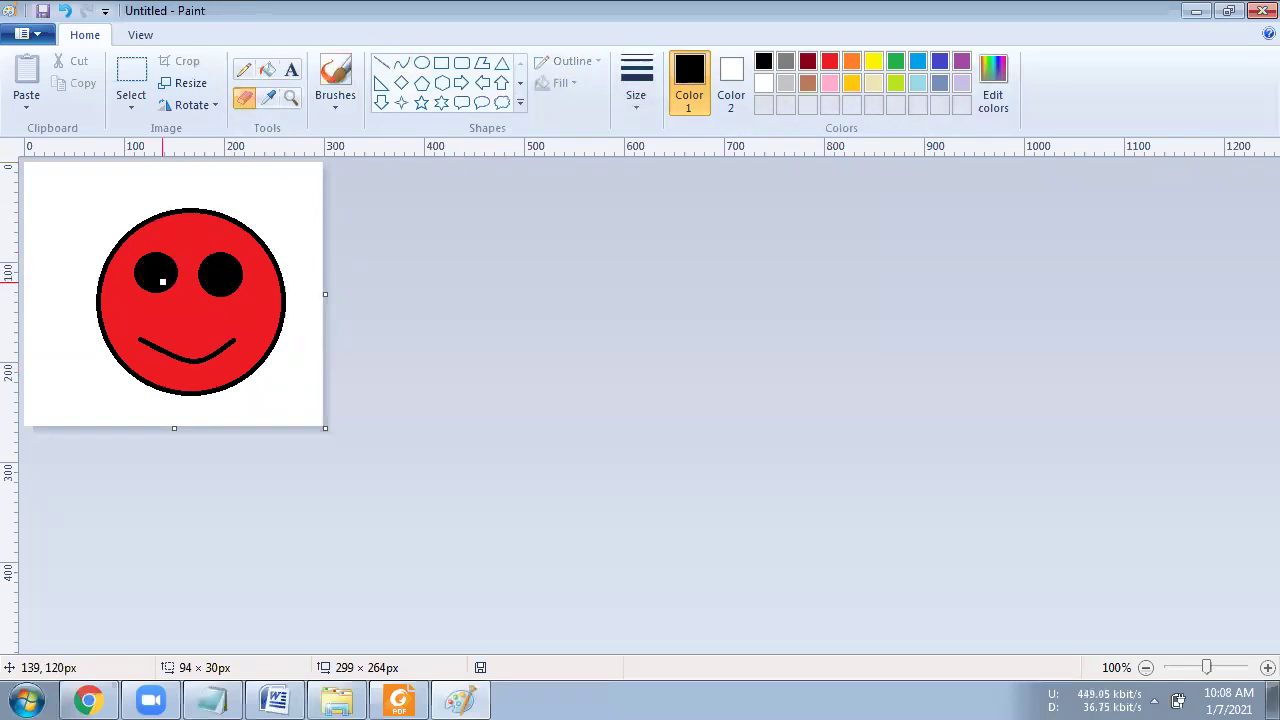
click(228, 284)
Restore the Paint window, move it aside, and close the smiley drawing with Don't Save
click(1229, 10)
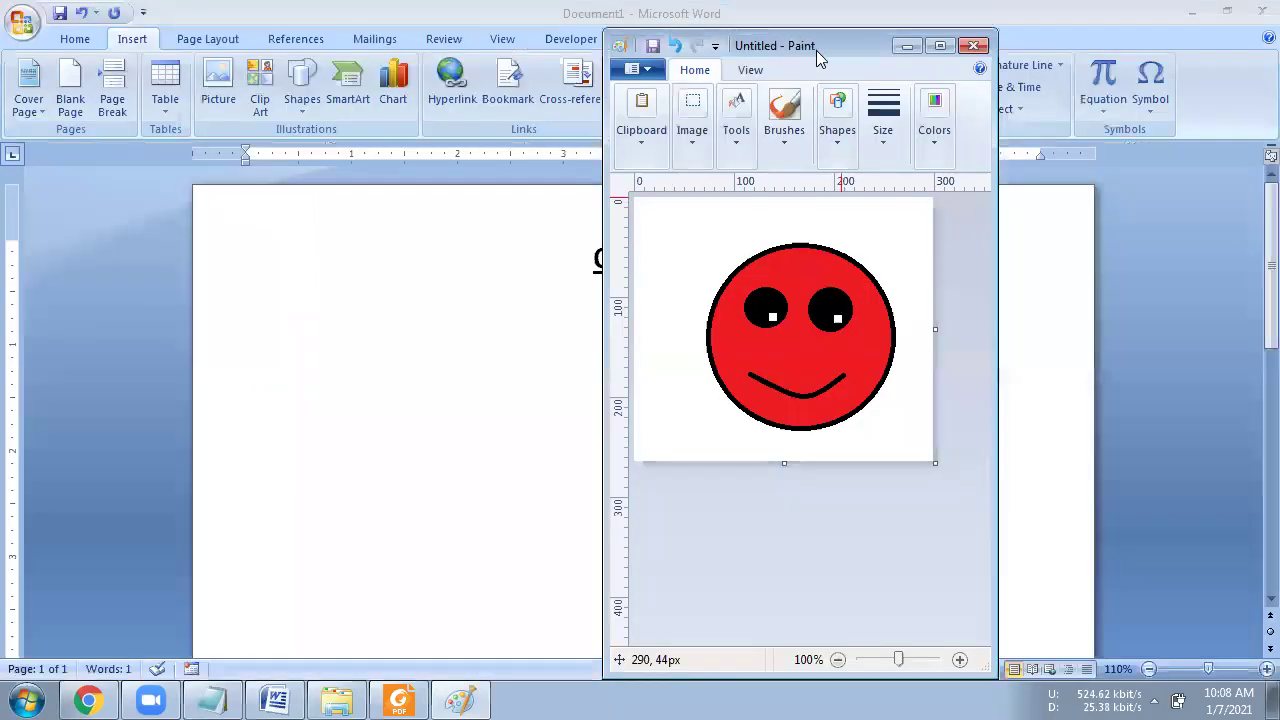
drag(816, 50, 1032, 80)
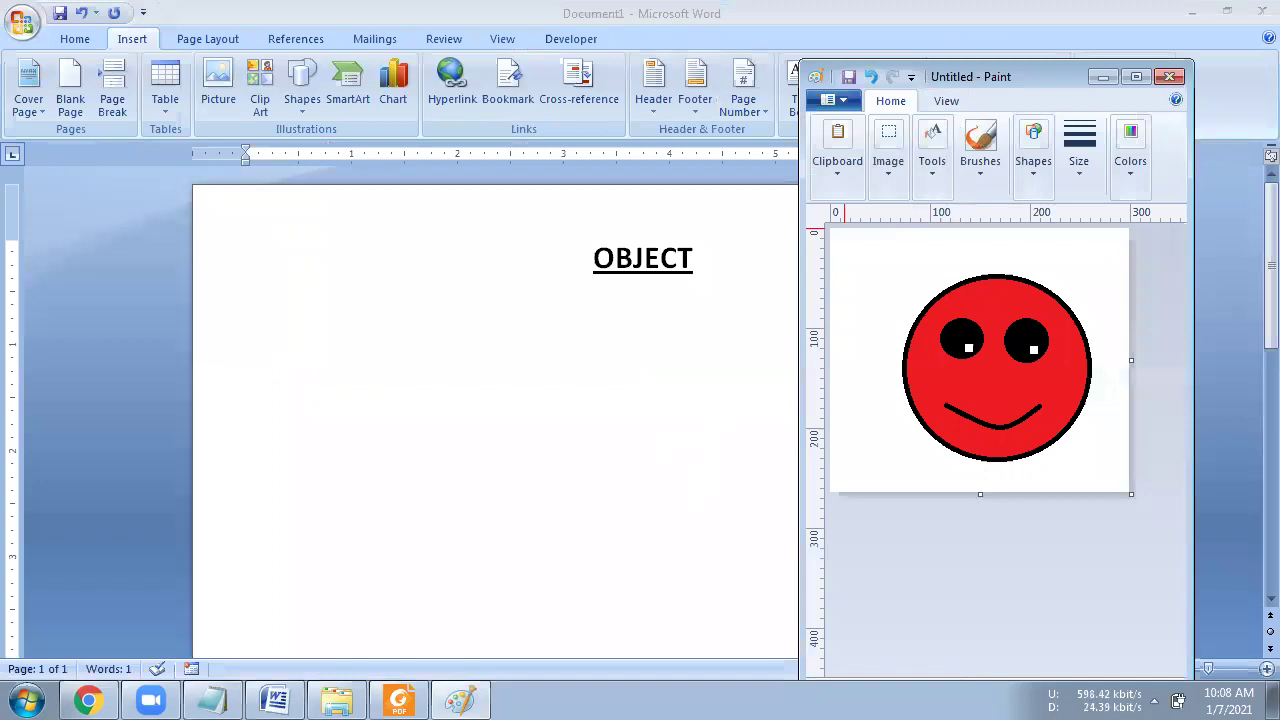
click(1168, 77)
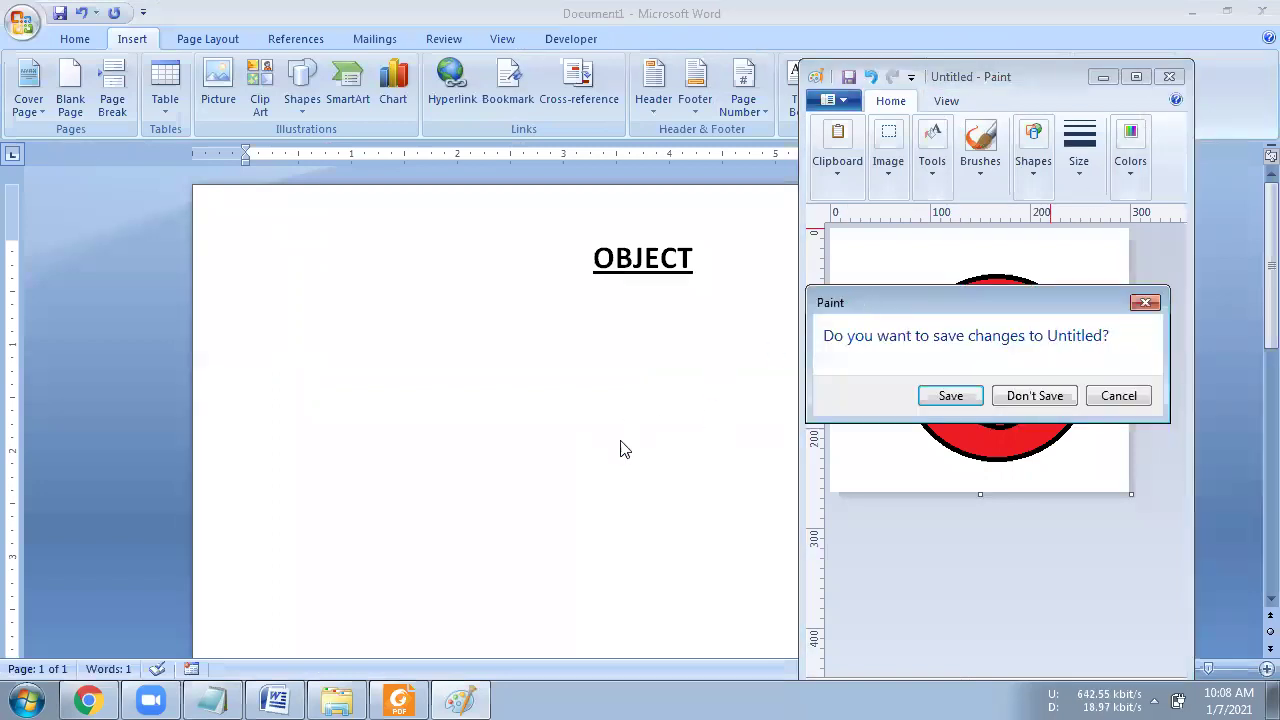
click(1027, 396)
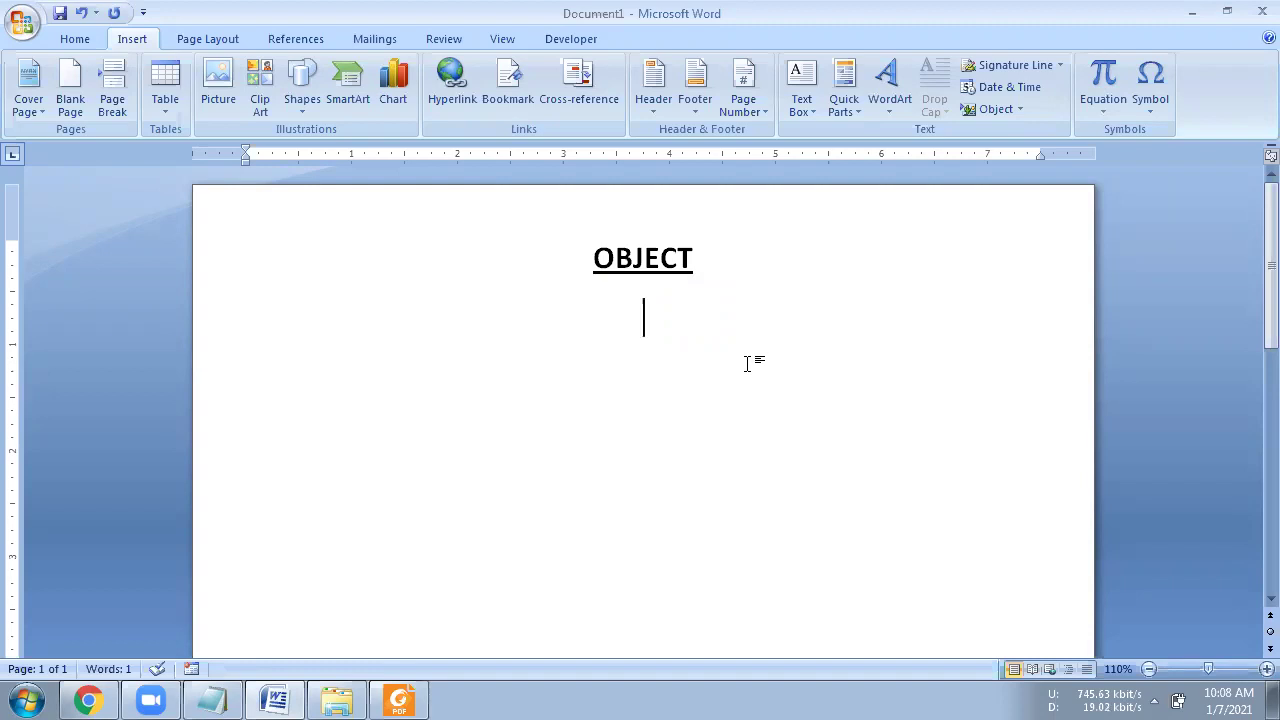
Open the Insert Object dialog on Create New and move it off the OBJECT title
click(1020, 110)
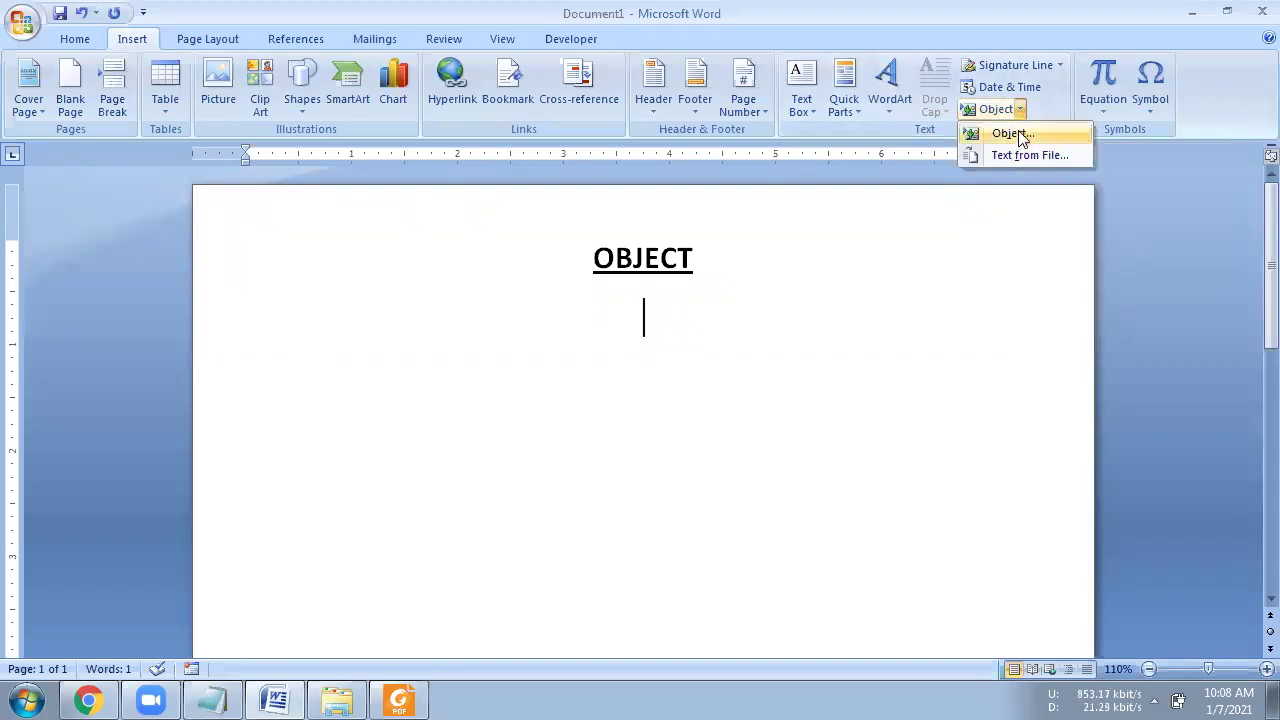
click(1020, 135)
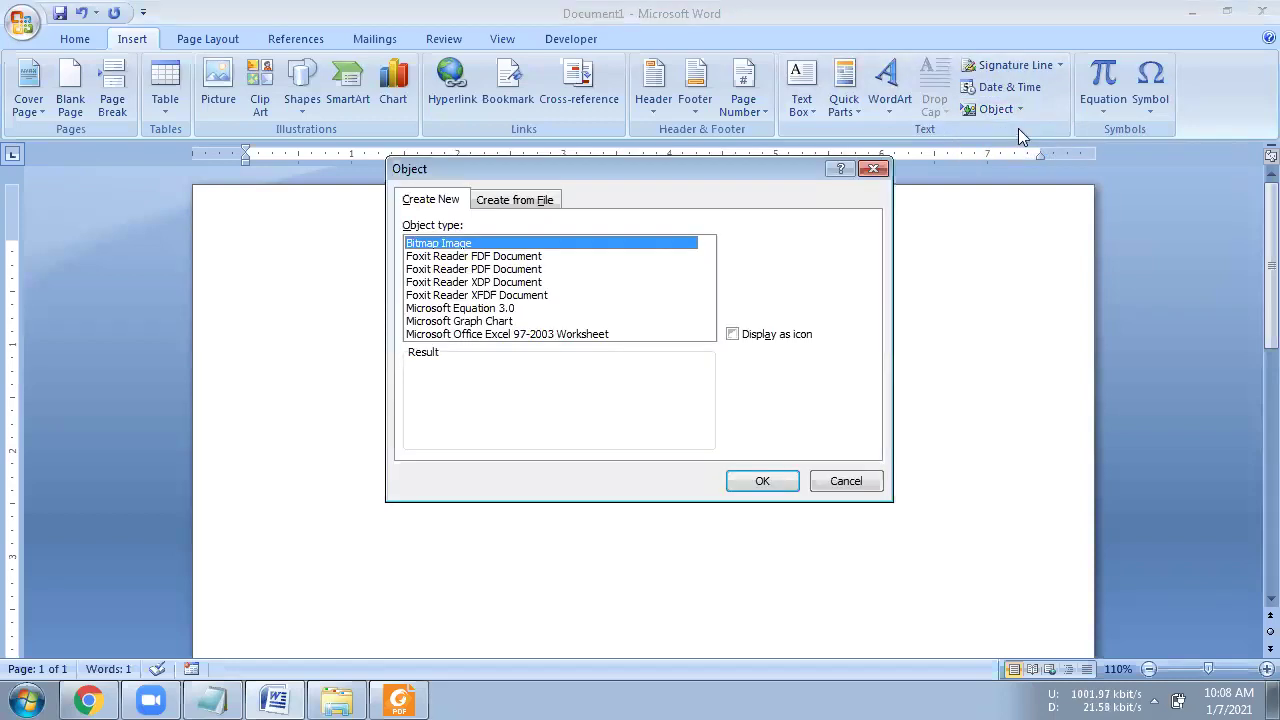
click(512, 201)
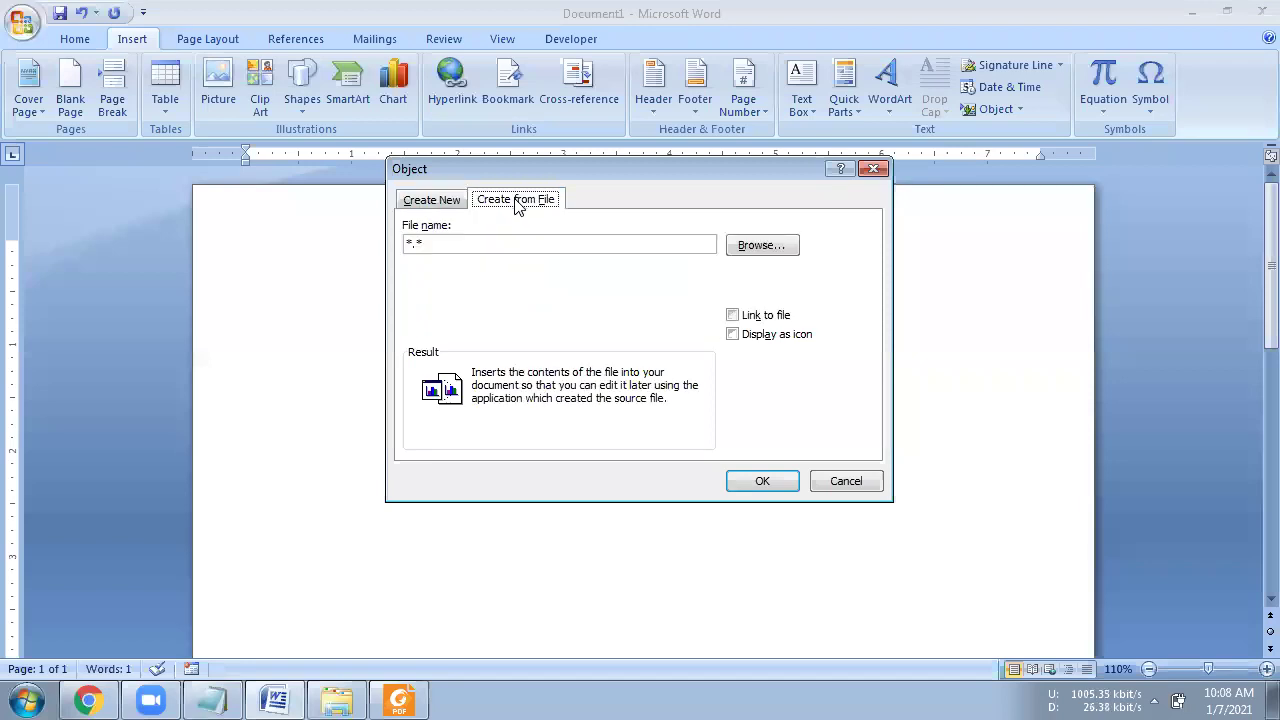
click(451, 200)
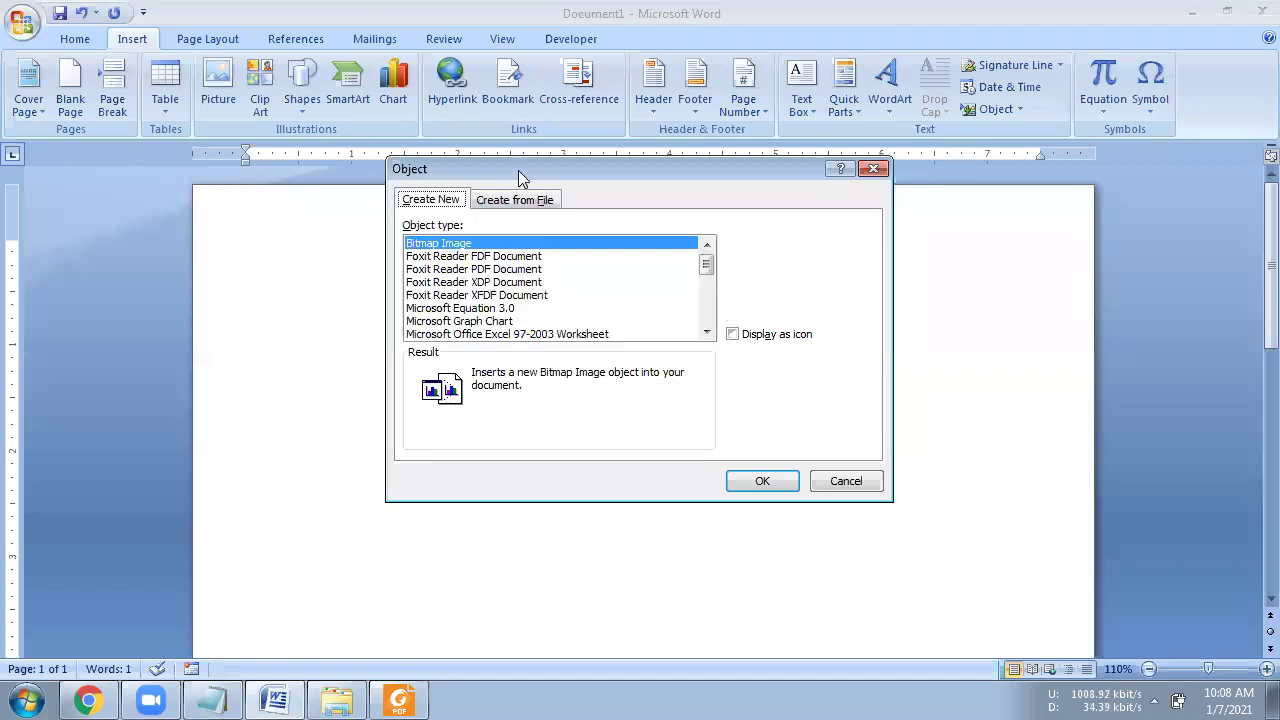
drag(518, 170, 814, 190)
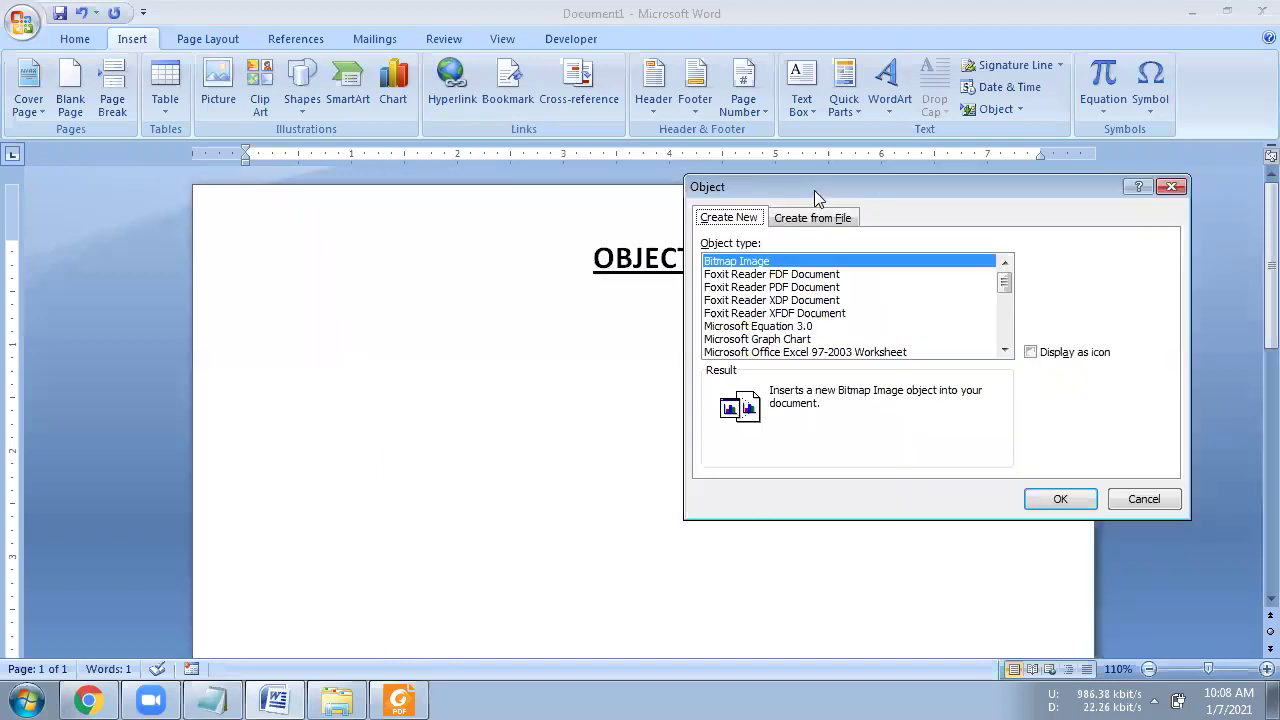
Browse the Foxit PDF, Bitmap, Excel Worksheet, Excel Chart and PowerPoint object types
click(777, 288)
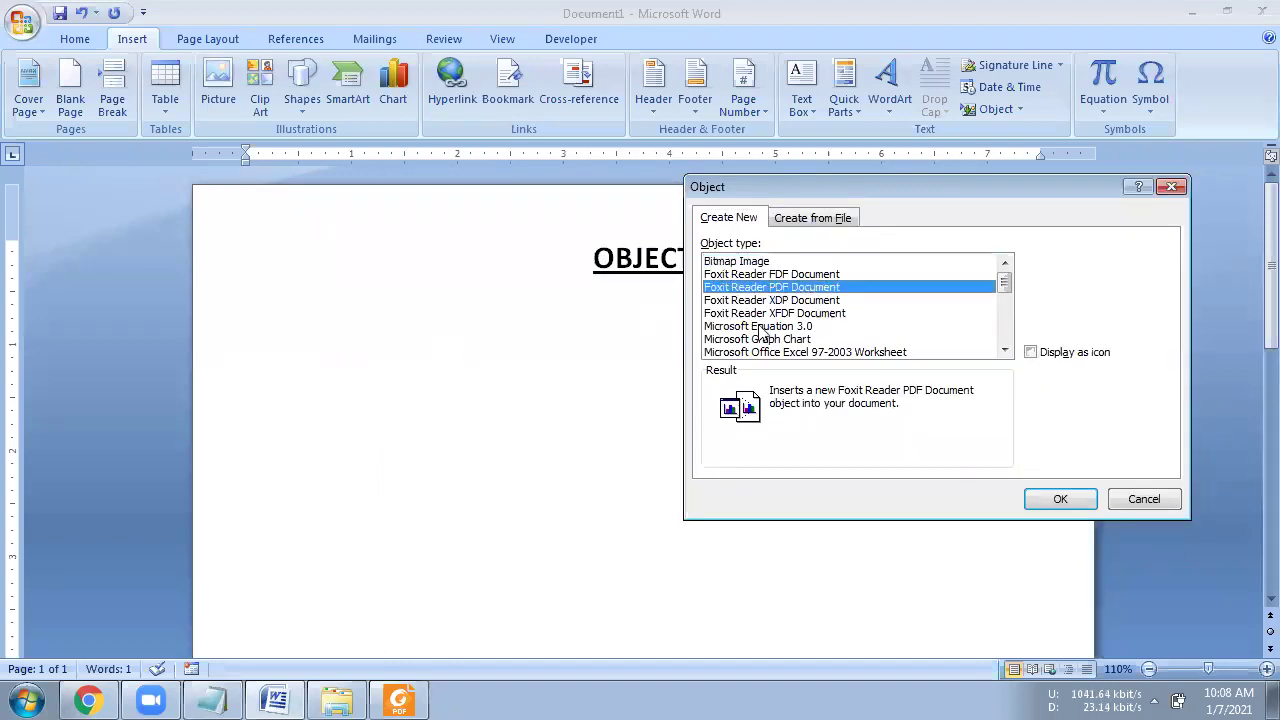
click(718, 263)
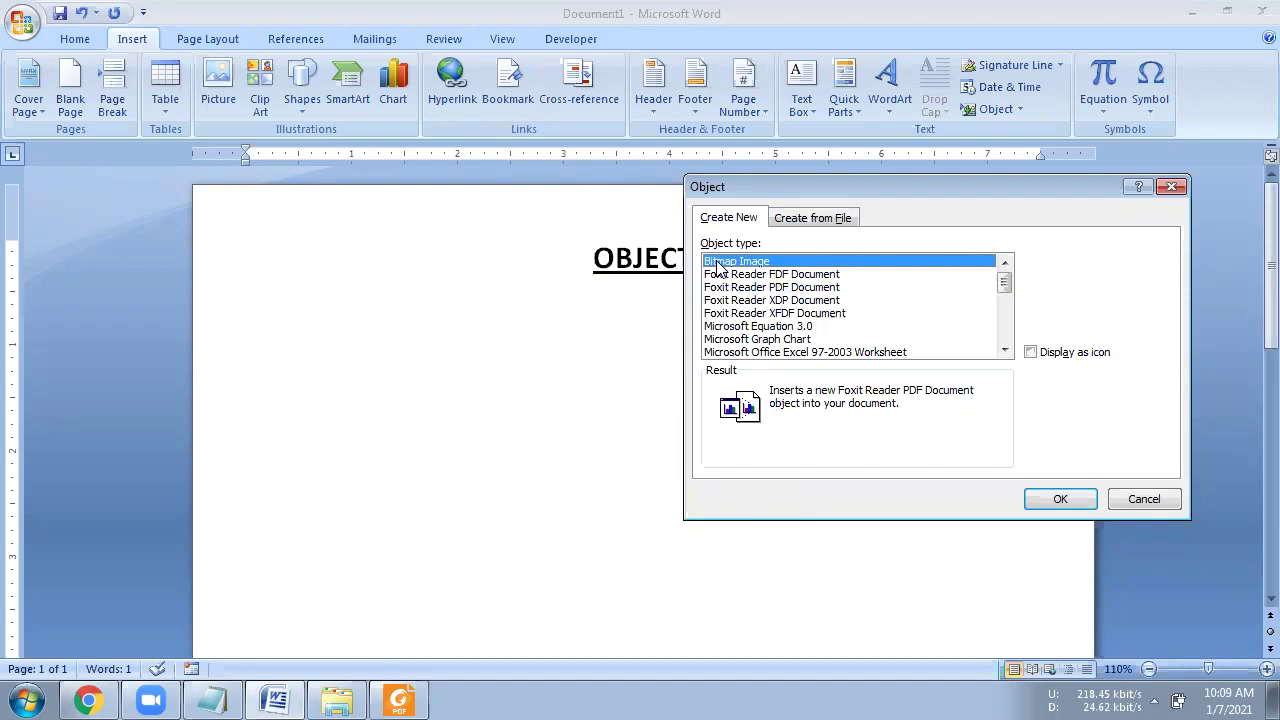
click(827, 353)
click(1004, 350)
click(1004, 350)
click(1004, 350)
click(1004, 350)
click(1004, 350)
click(900, 314)
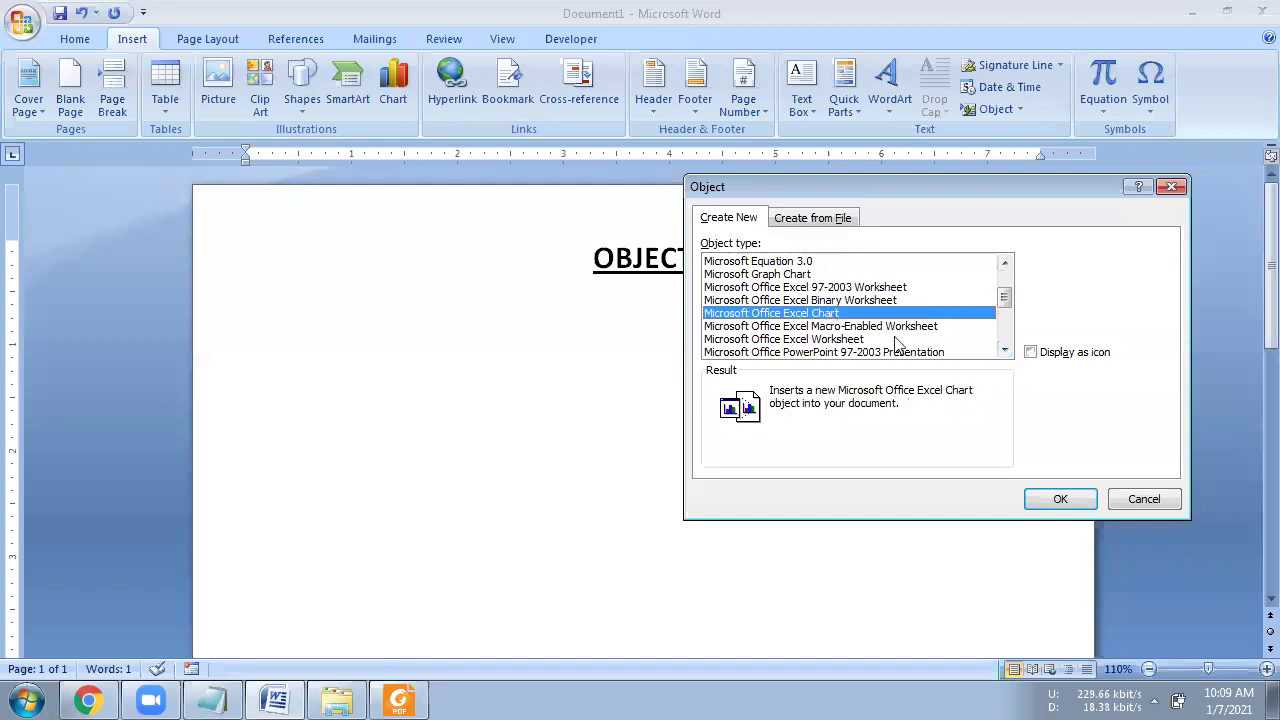
click(1004, 350)
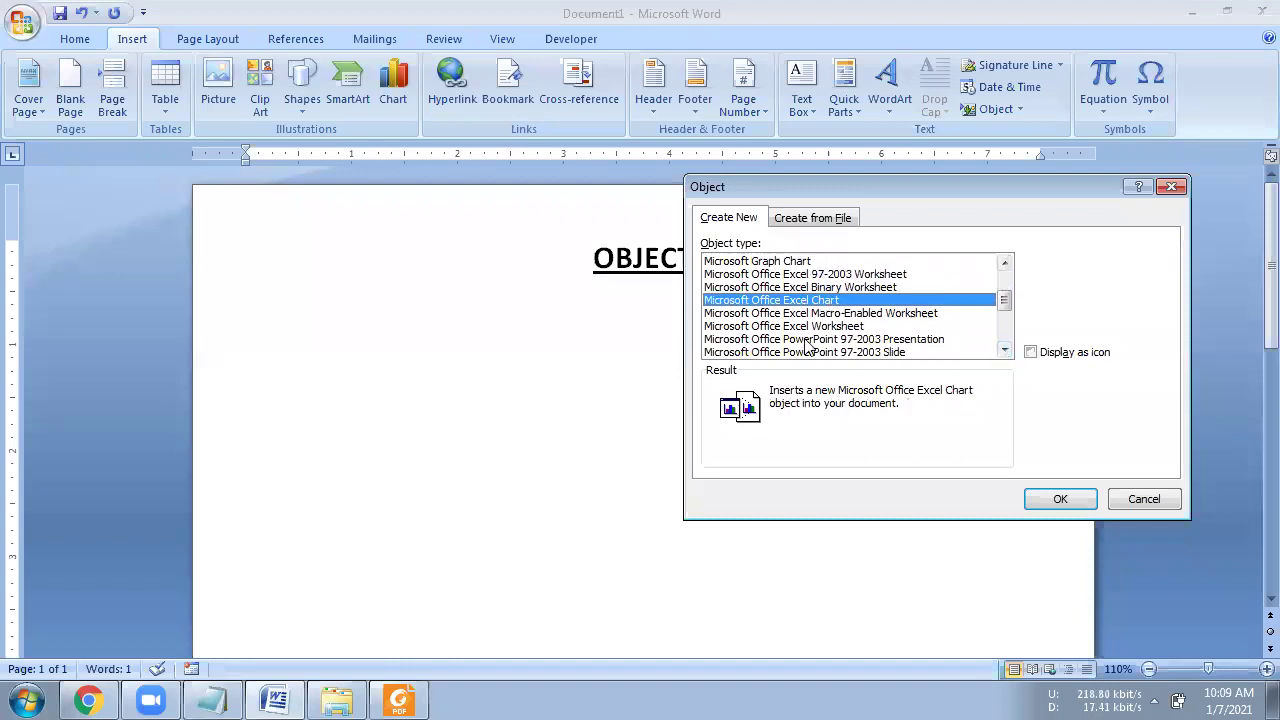
click(815, 339)
click(1006, 345)
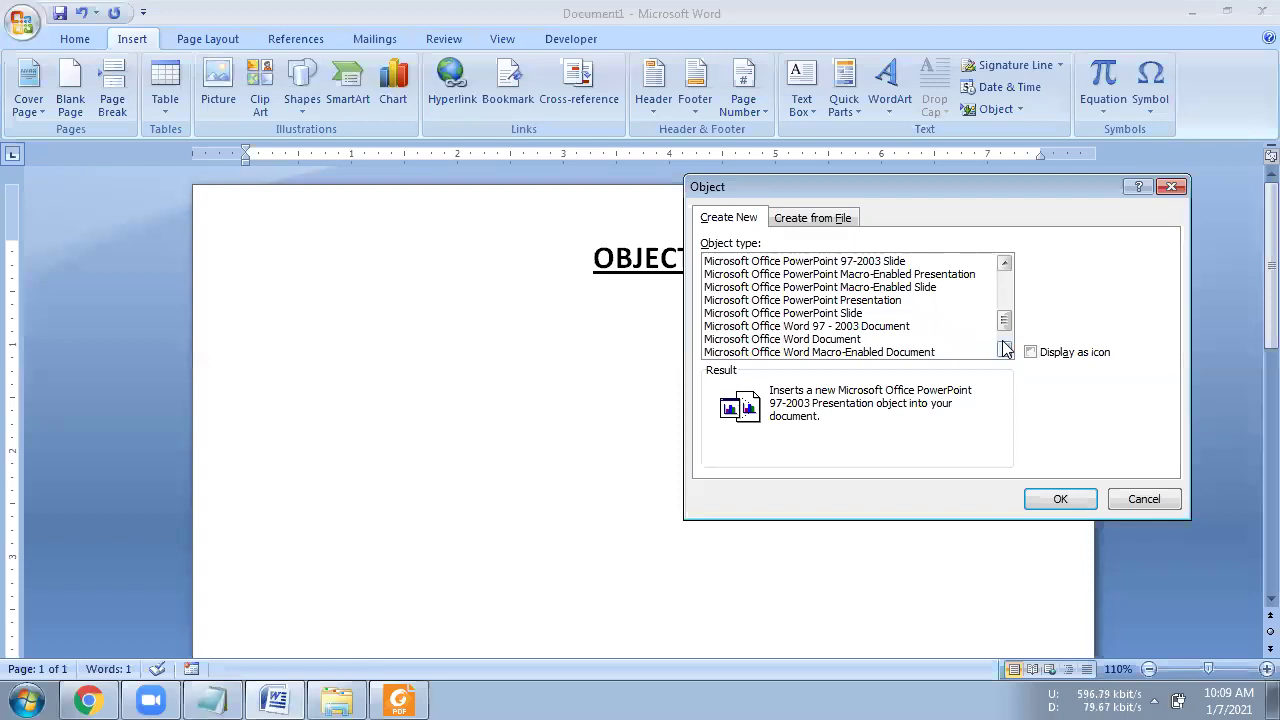
click(1004, 340)
Look over the Word and WordPad types, then embed a new Bitmap Image
click(857, 315)
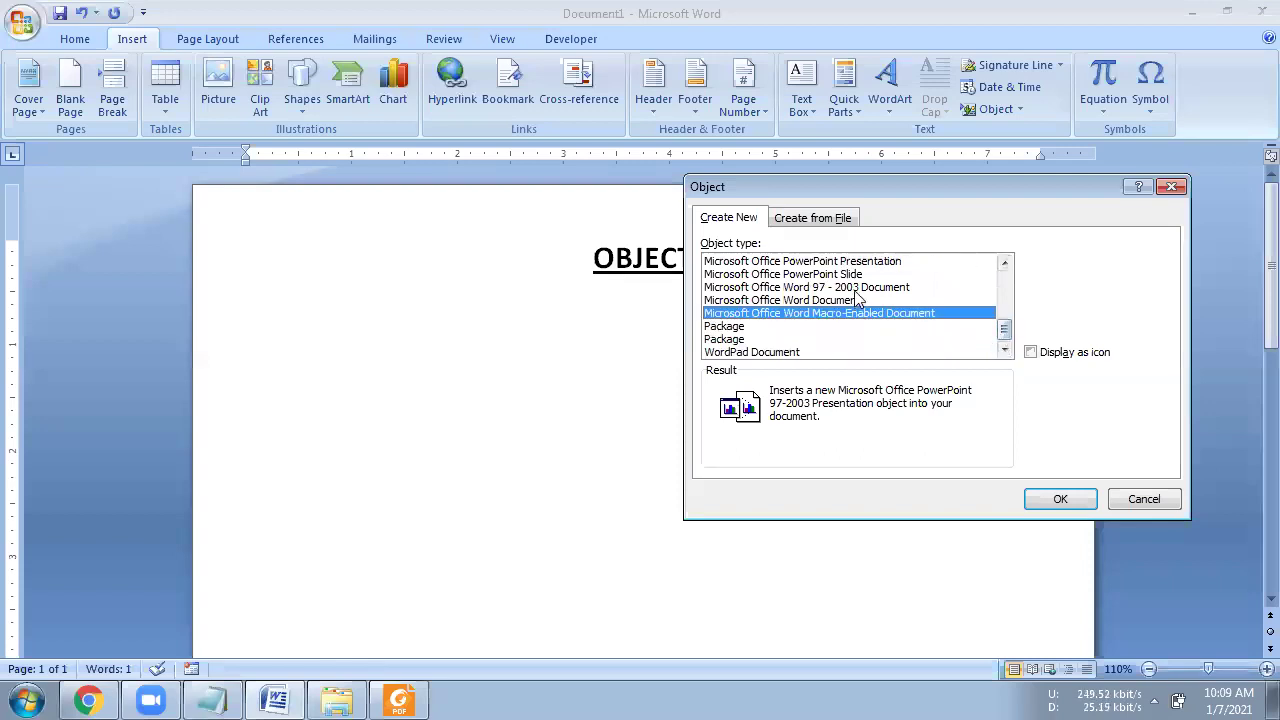
click(855, 289)
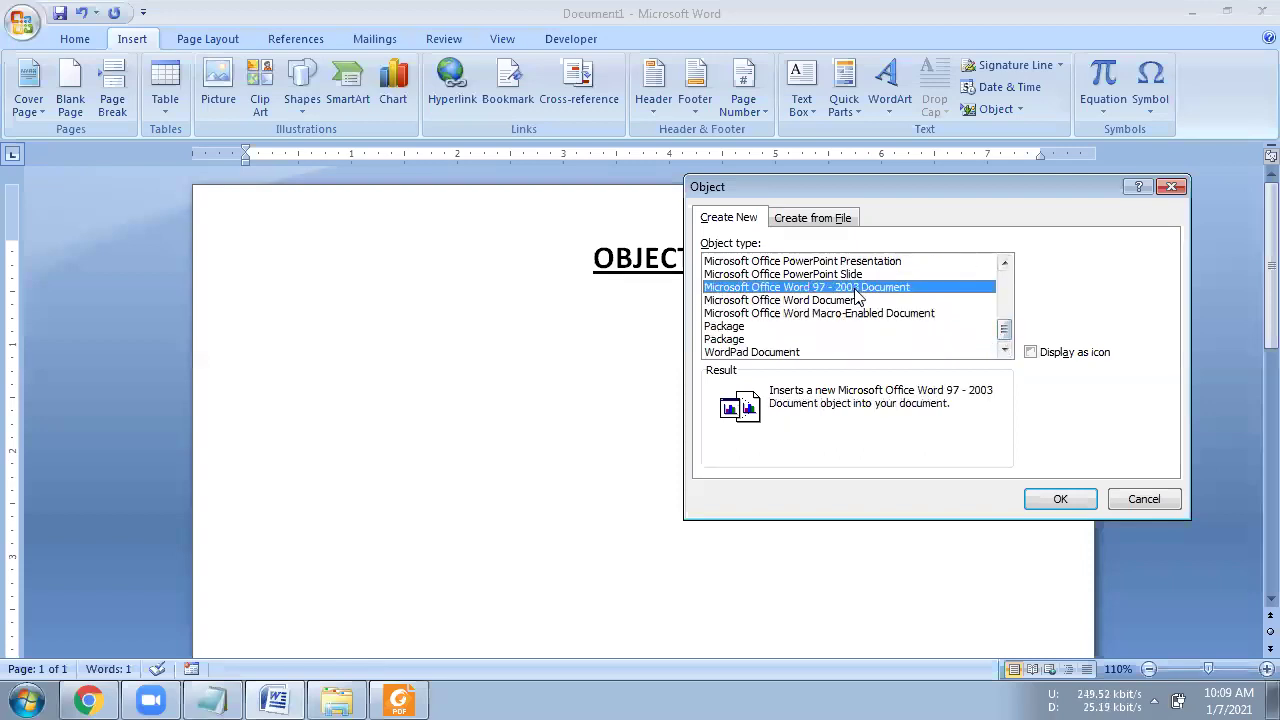
click(795, 352)
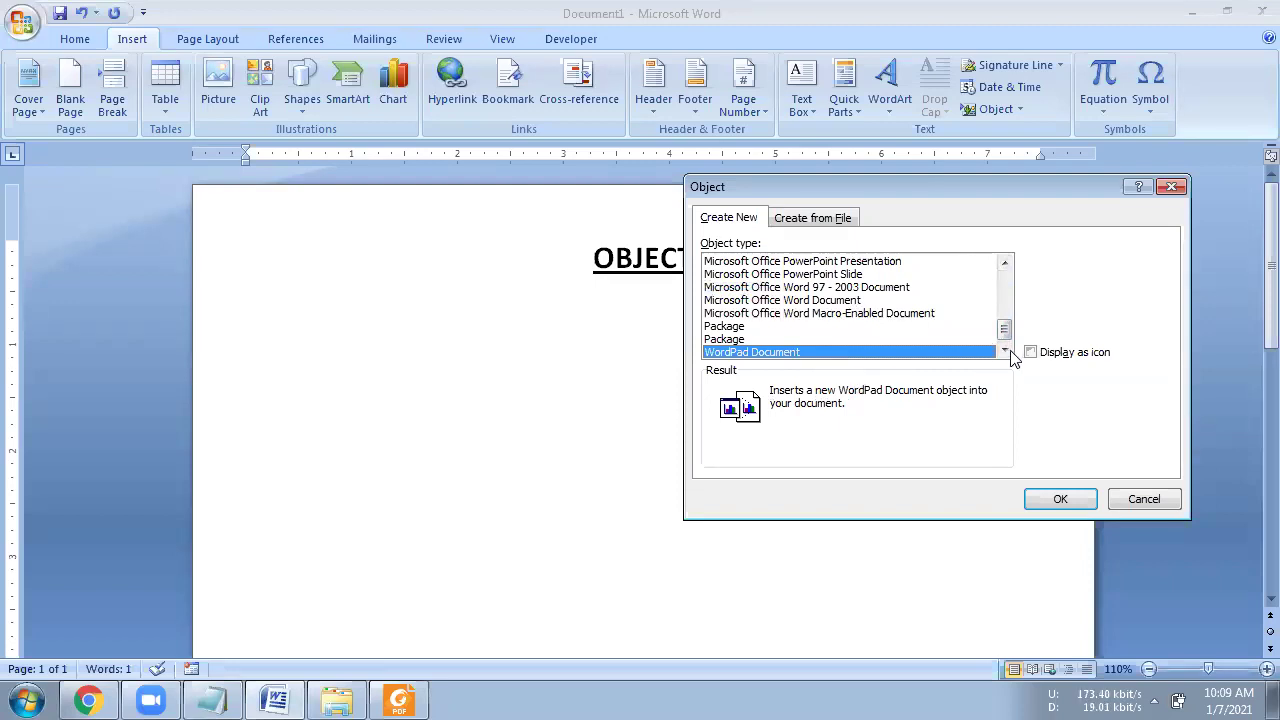
drag(1005, 337, 1008, 262)
click(762, 261)
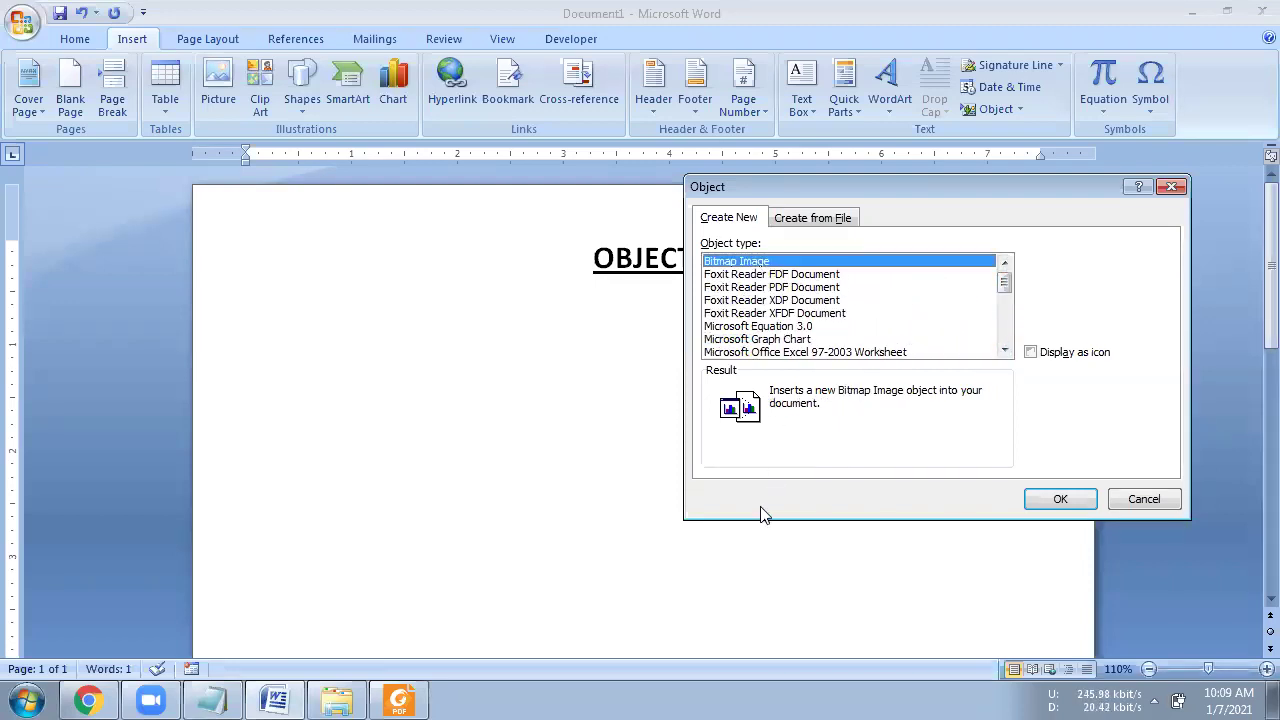
click(1058, 500)
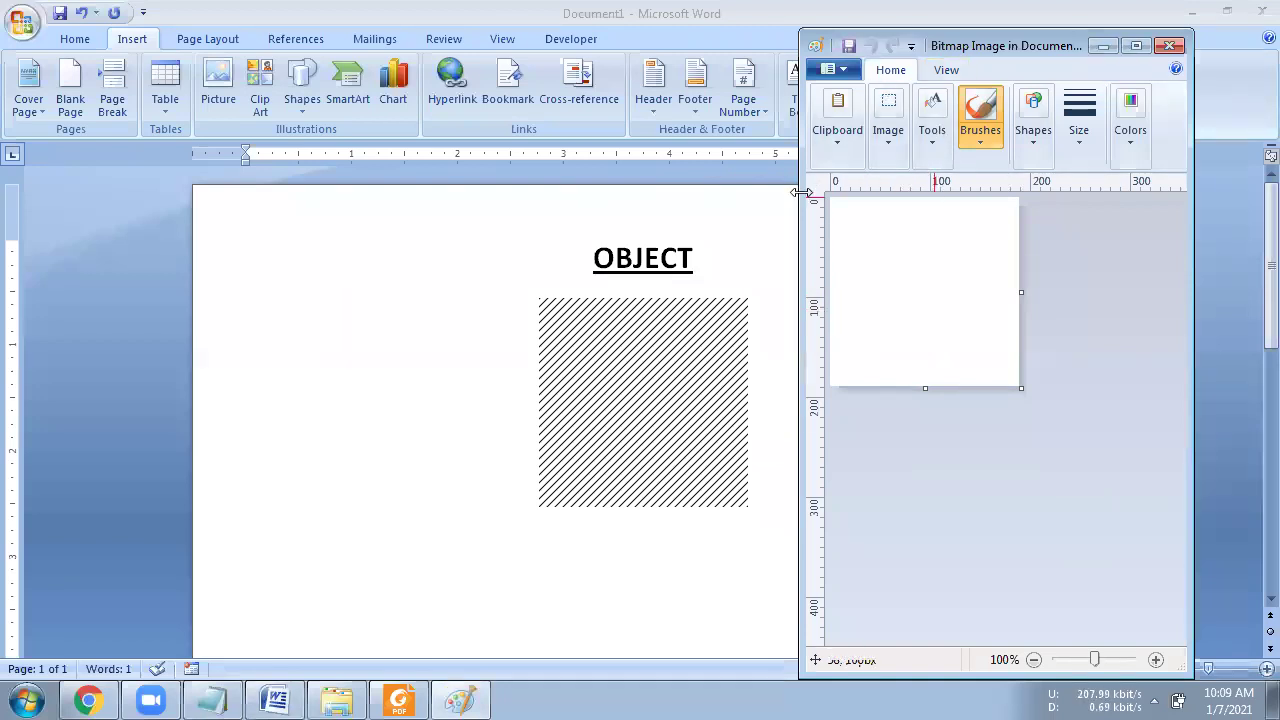
Maximize Paint and draw a large oval face filled with dark red
drag(801, 192, 514, 192)
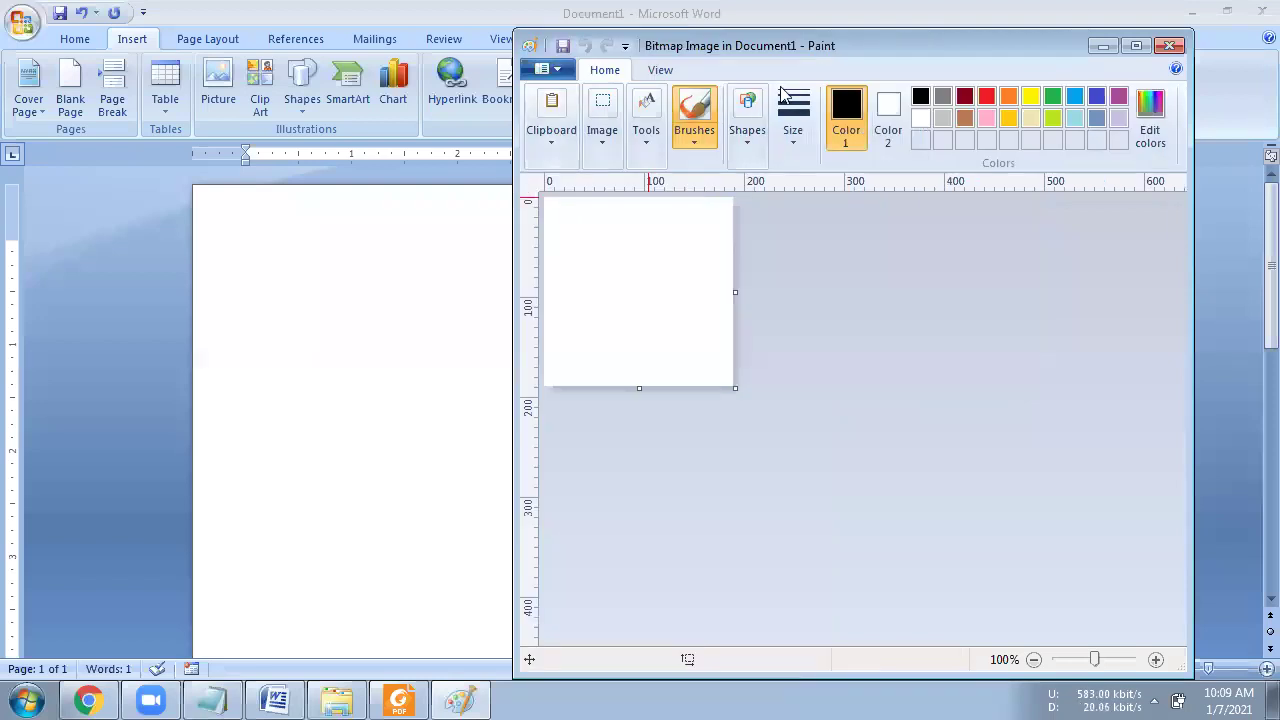
click(1136, 46)
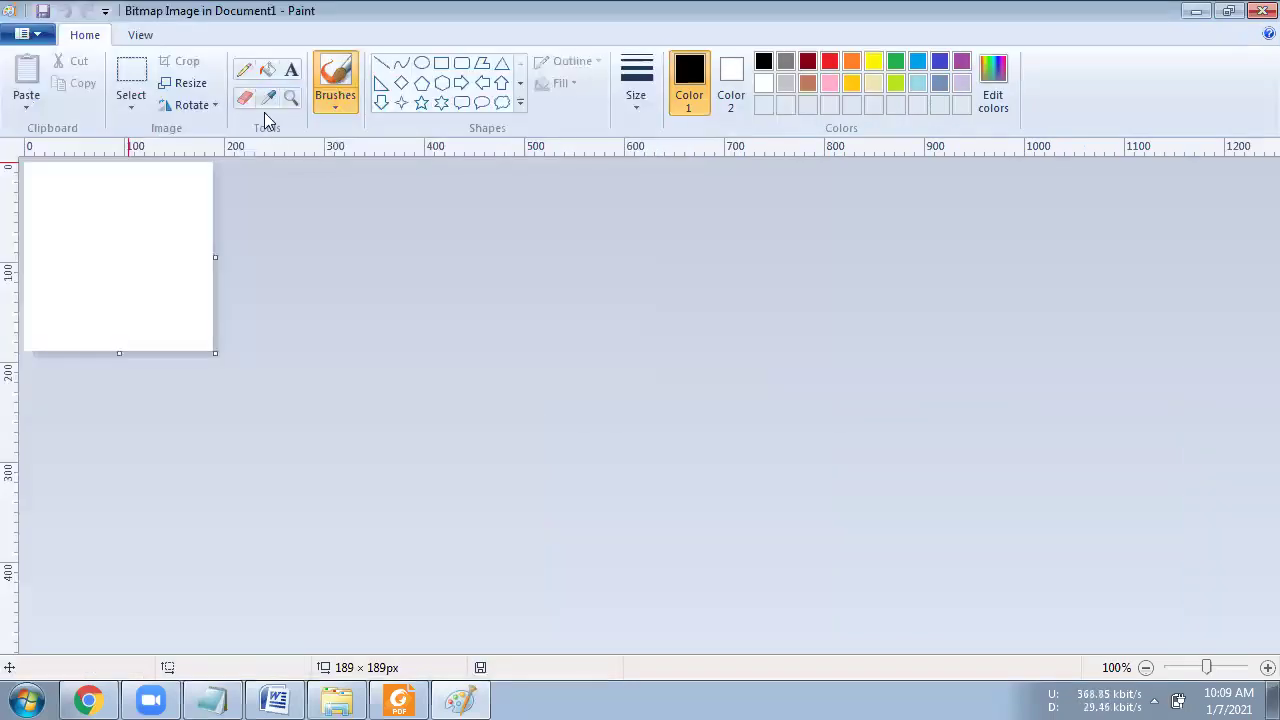
click(424, 67)
drag(63, 198, 180, 338)
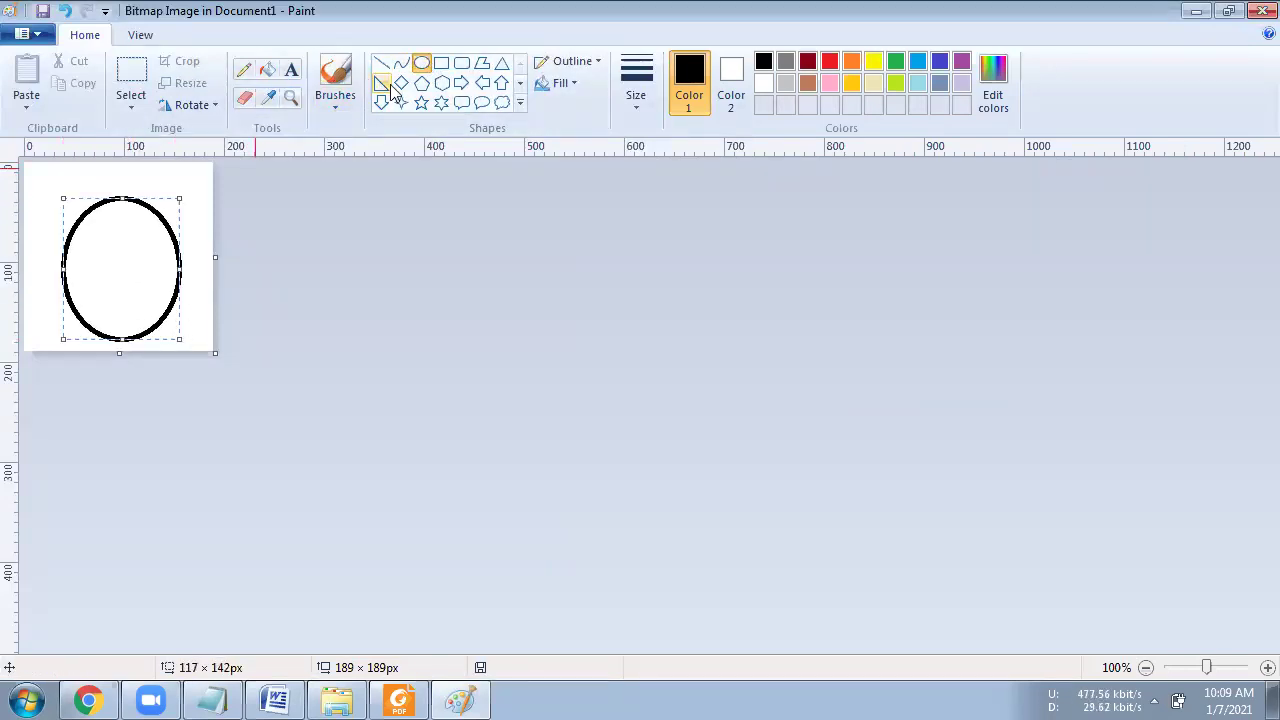
click(808, 64)
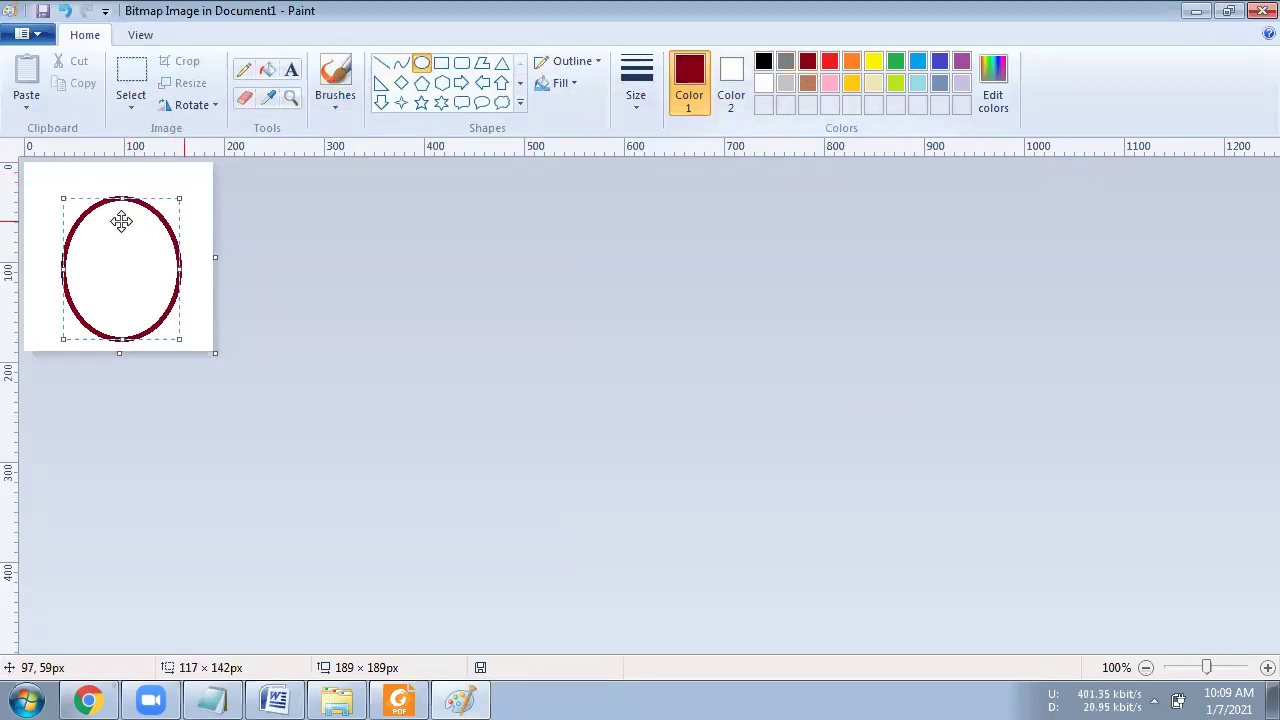
click(267, 68)
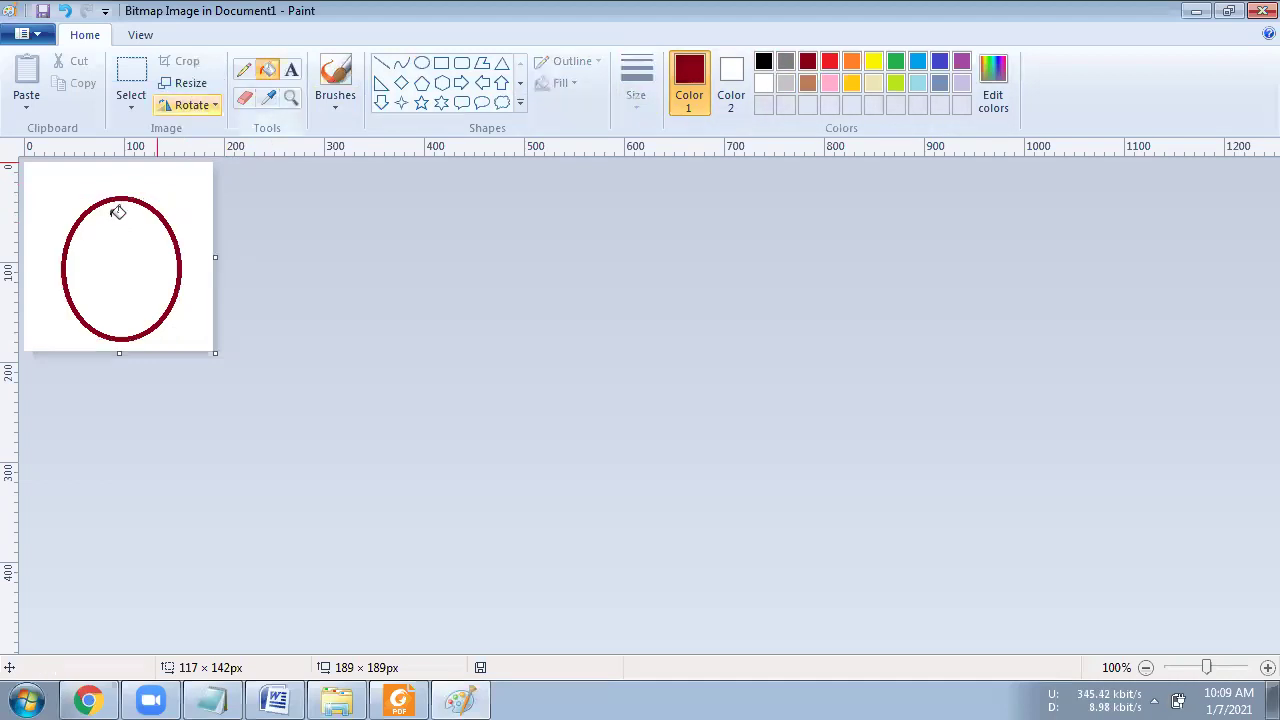
click(150, 210)
In black, draw an oval eye and a curved mouth on the face
click(763, 62)
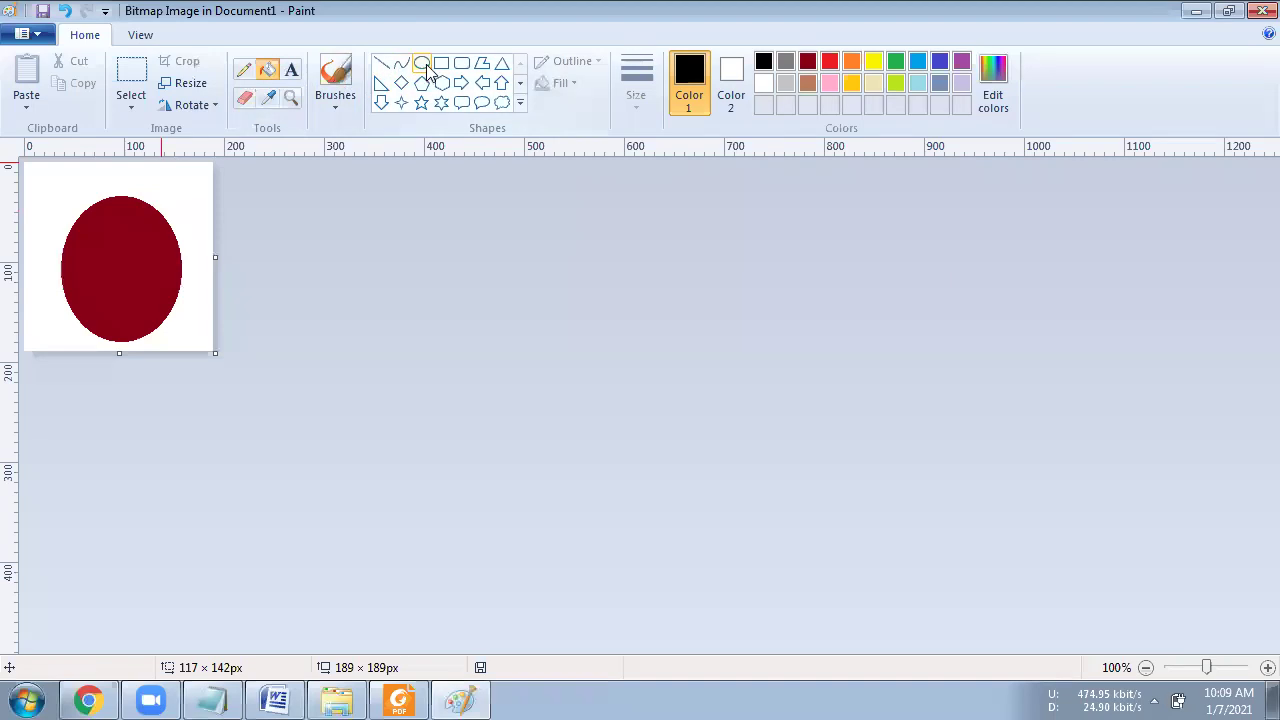
click(421, 63)
mouse_move(88, 221)
mouse_down()
mouse_move(115, 254)
mouse_move(157, 255)
mouse_up()
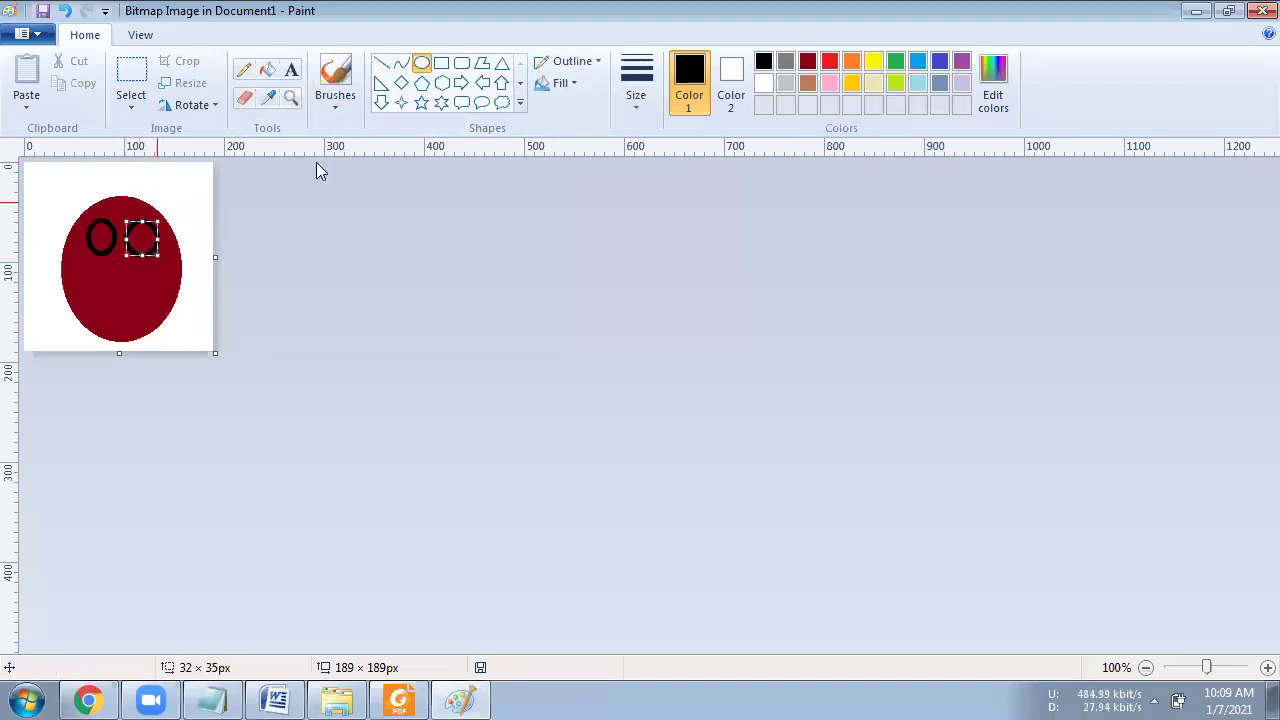
click(401, 63)
mouse_move(93, 289)
mouse_down()
mouse_move(152, 289)
mouse_move(124, 271)
mouse_up()
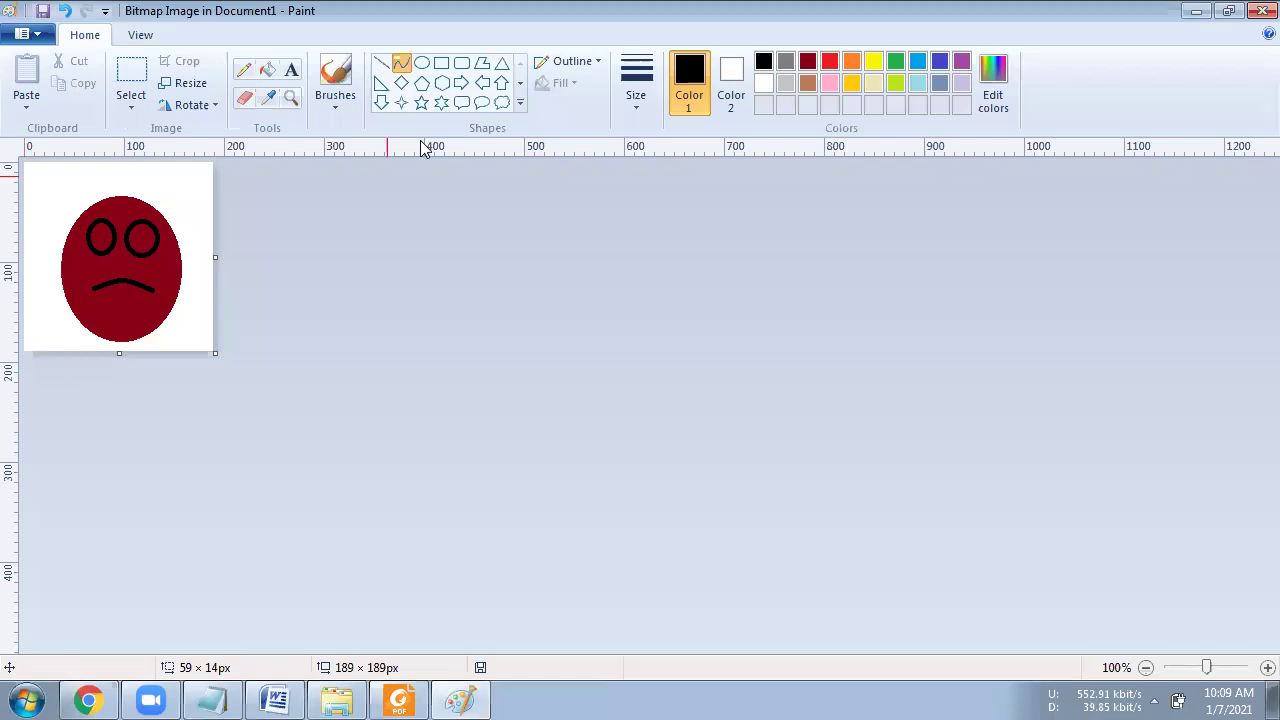
Draw two slanted black line eyebrows above the eye with the Line tool
click(381, 64)
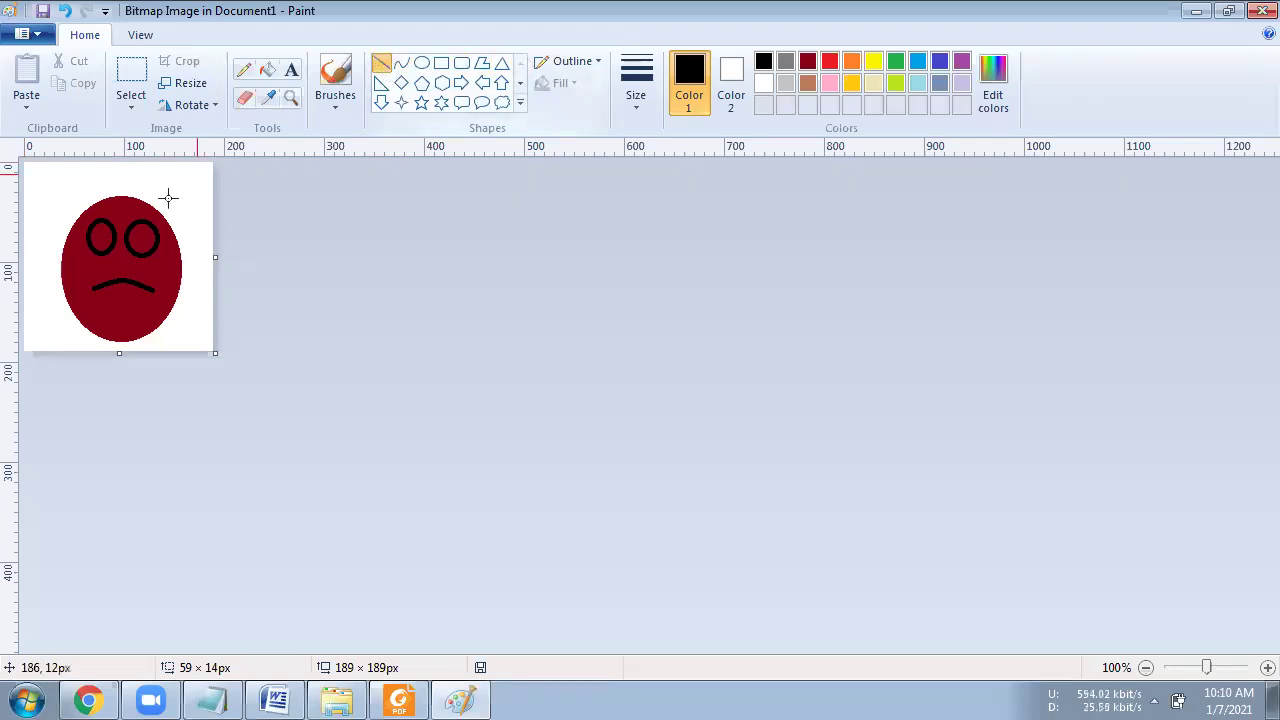
drag(118, 221, 146, 211)
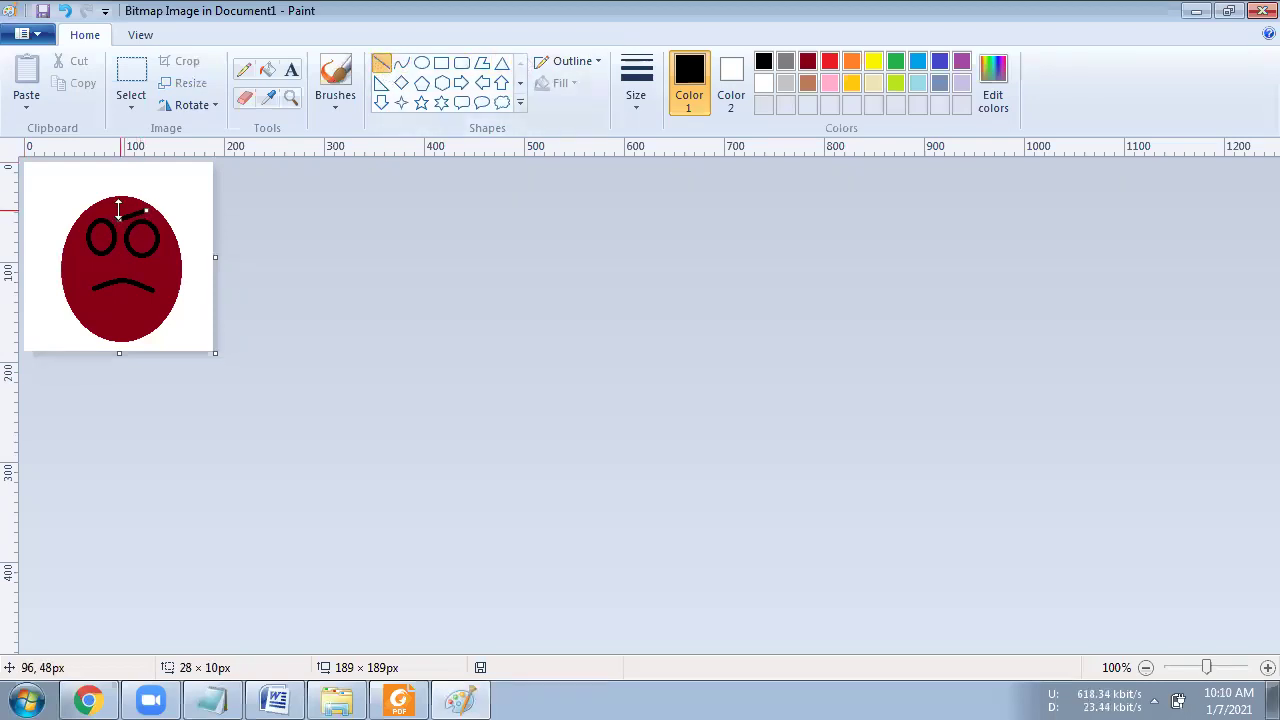
click(132, 244)
drag(110, 214, 98, 208)
click(188, 332)
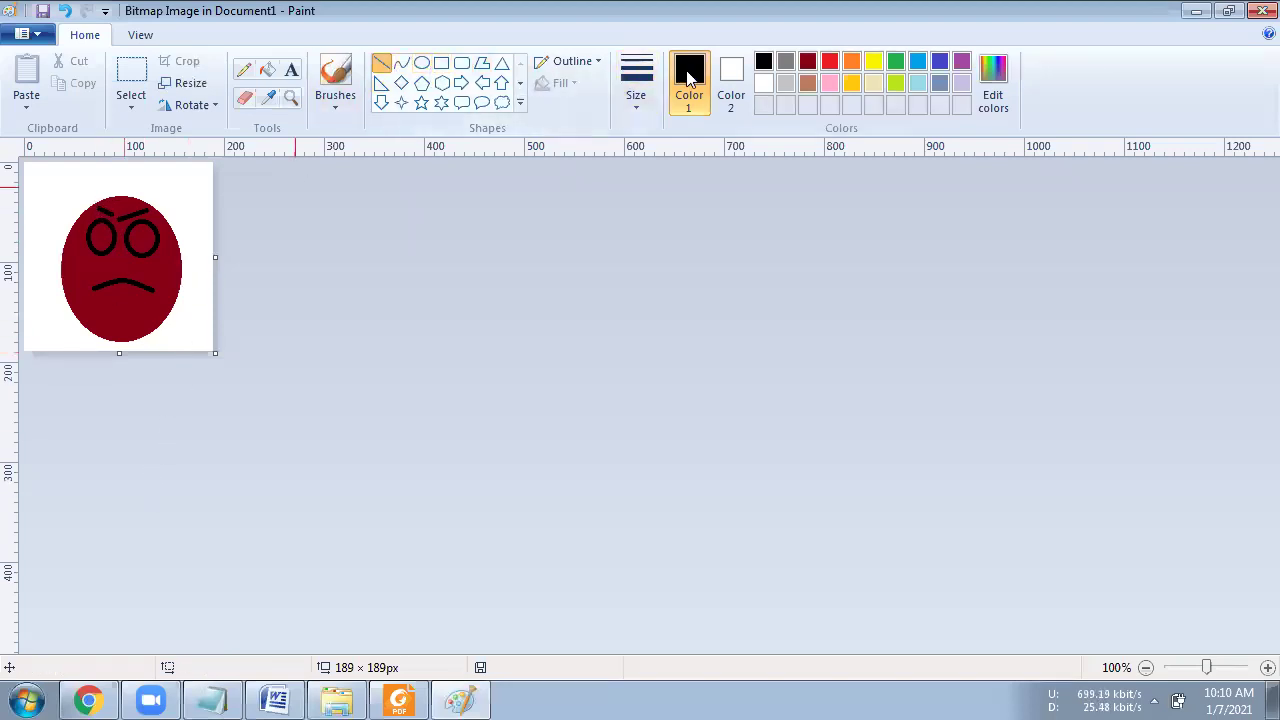
Return to Word, select the face picture and view its Format options
click(1253, 20)
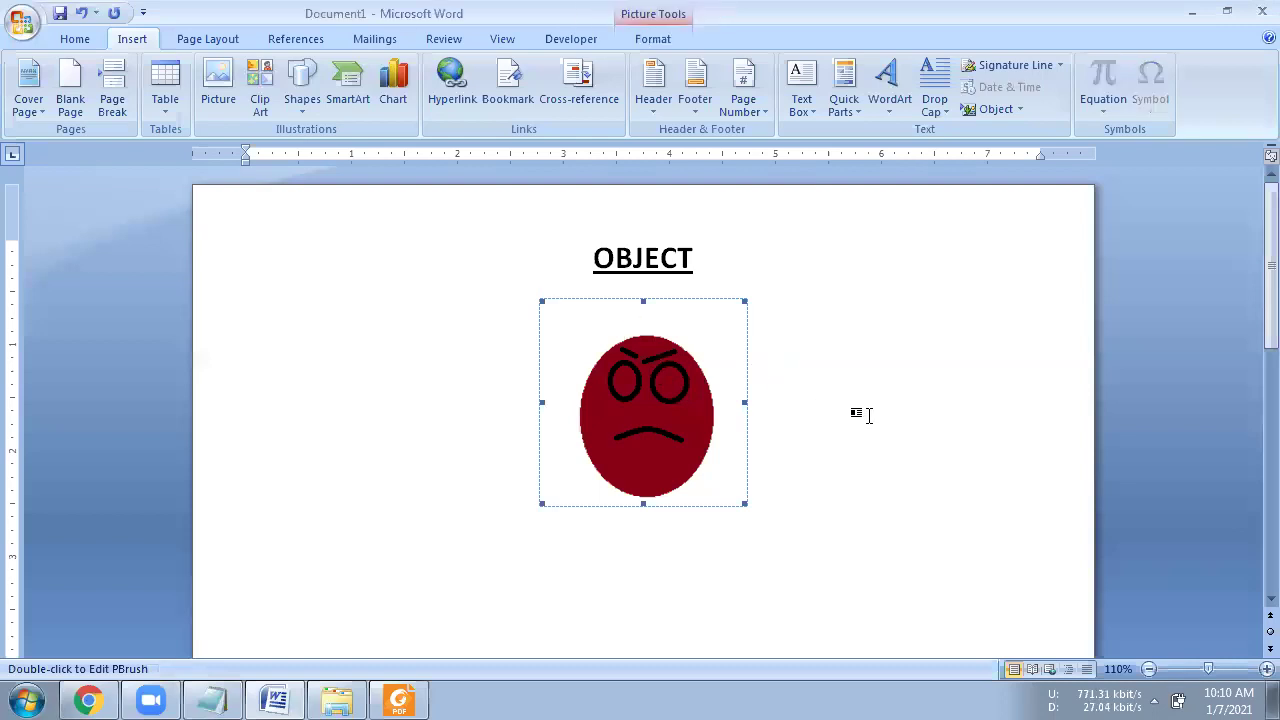
click(906, 403)
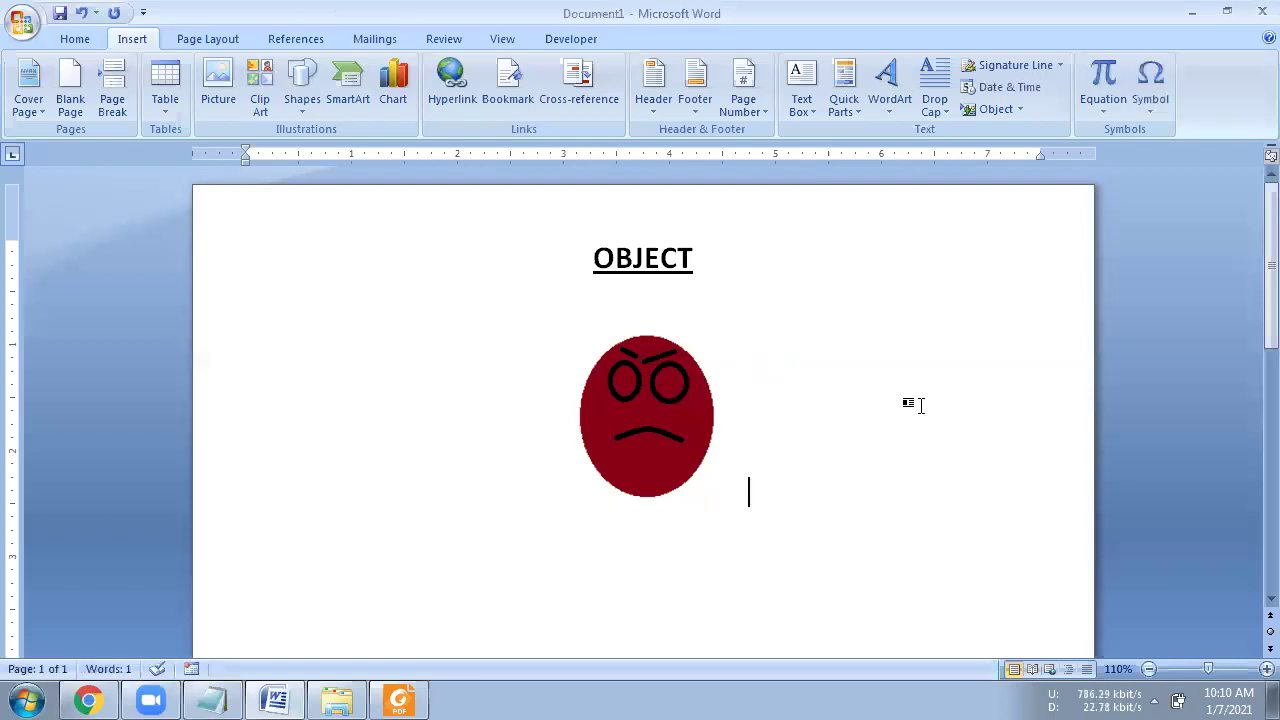
click(630, 410)
click(826, 395)
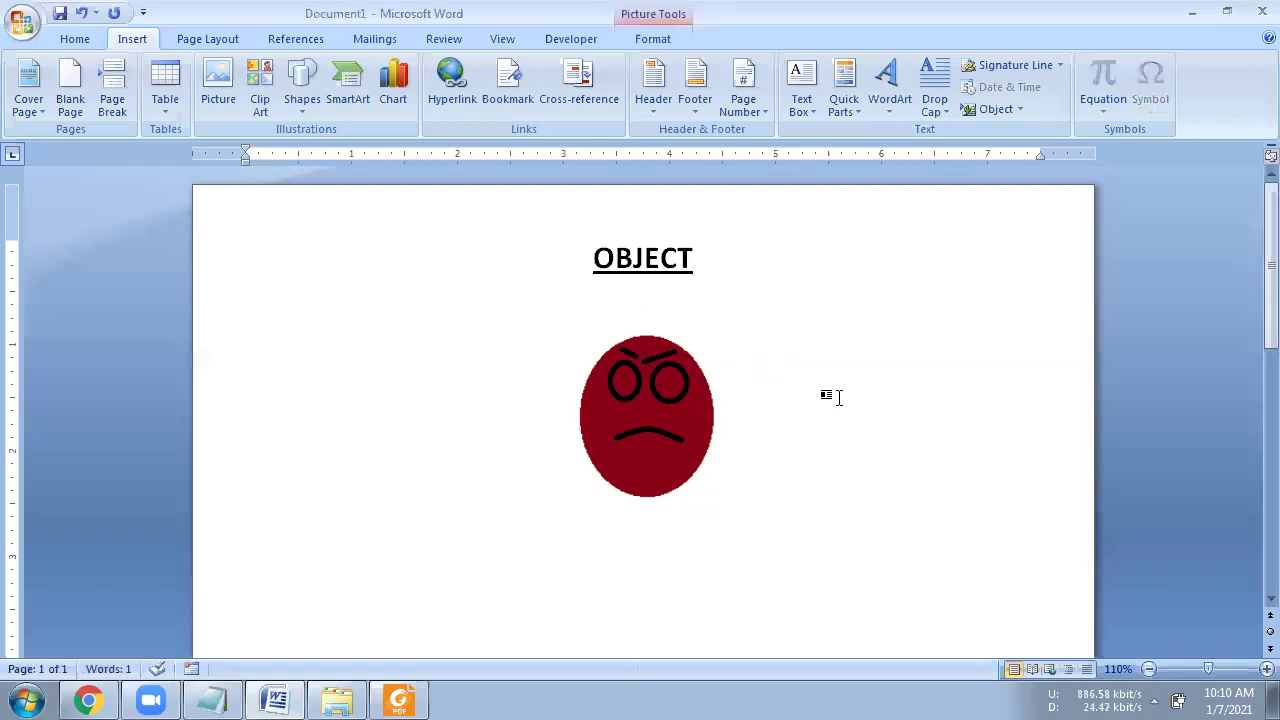
click(658, 405)
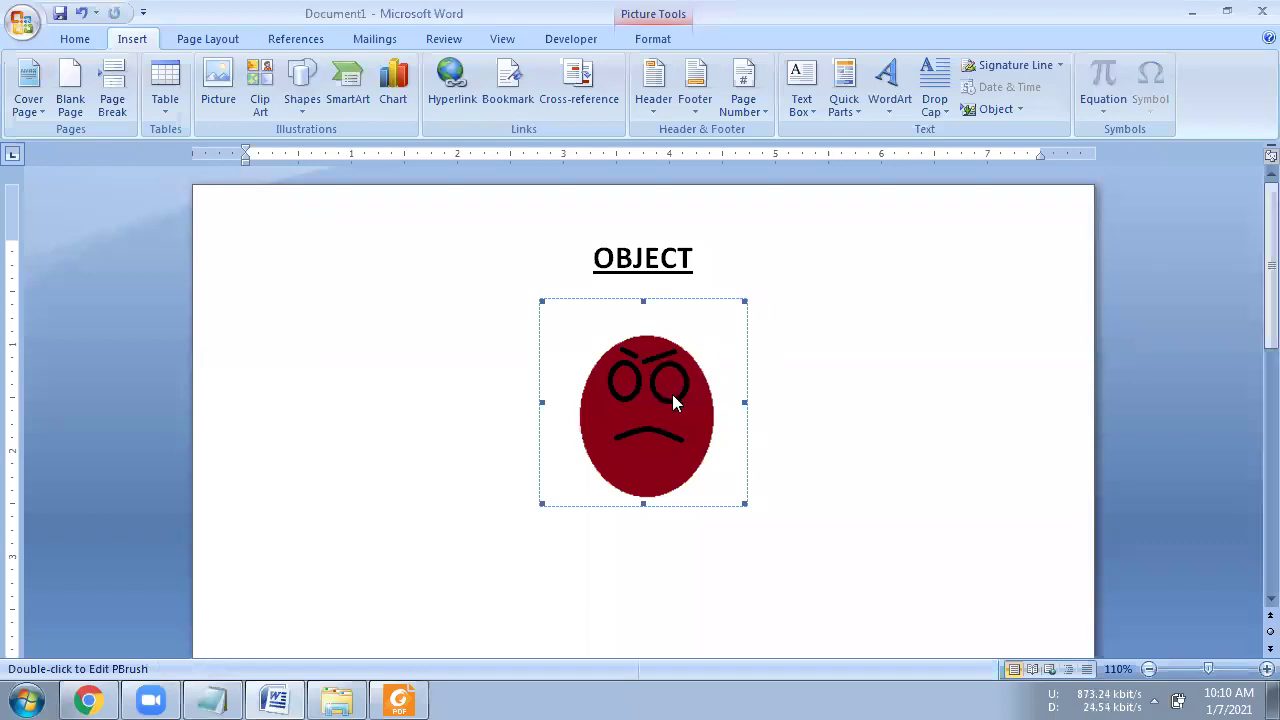
click(652, 40)
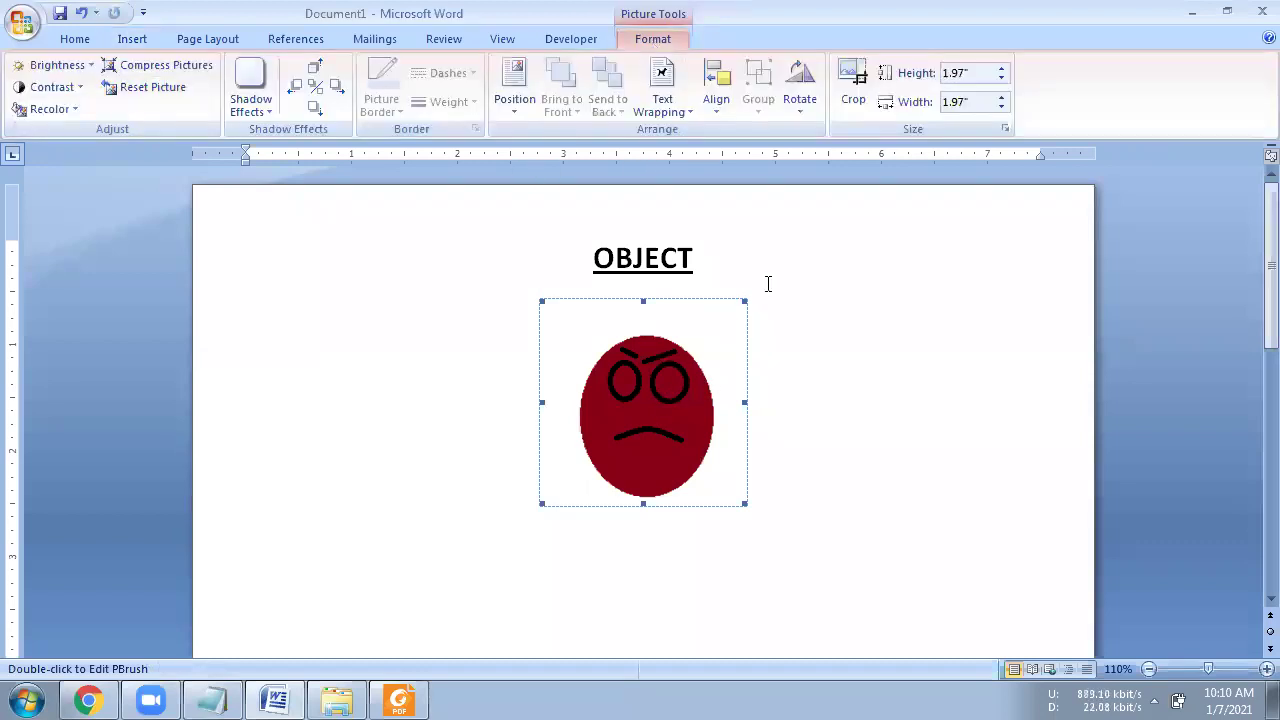
click(798, 373)
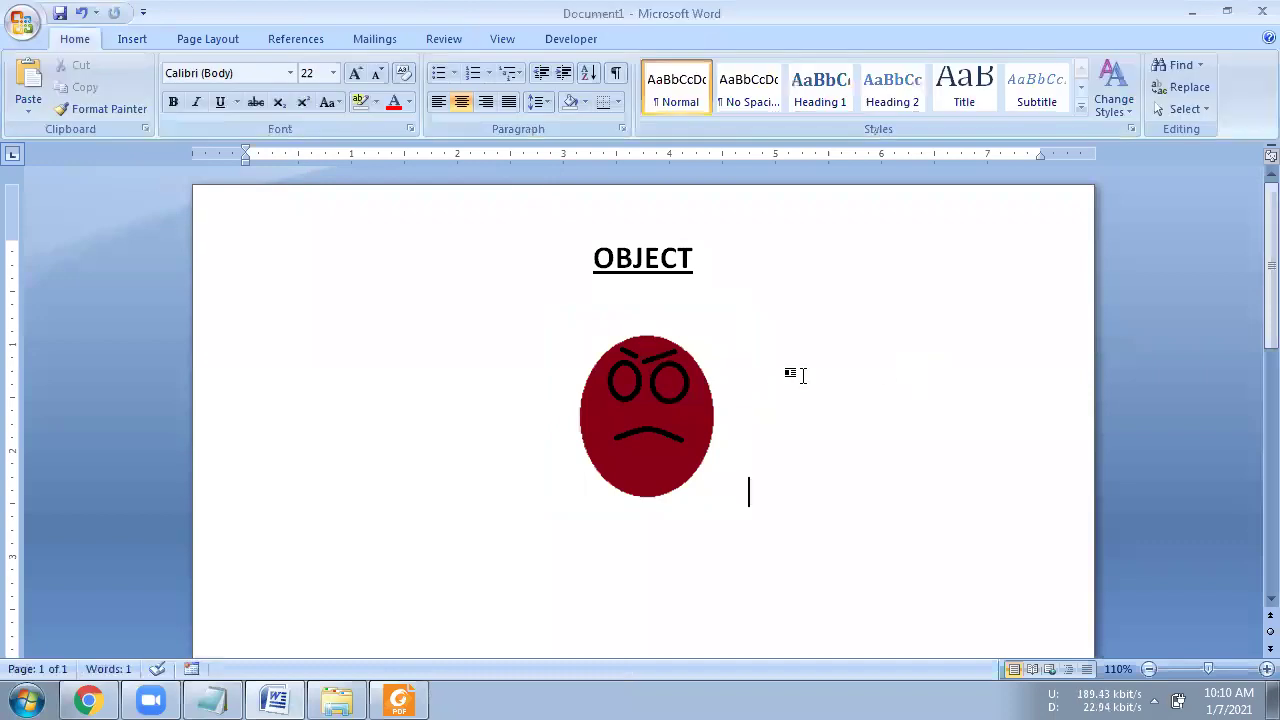
Reopen the face bitmap in Paint twice, closing it each time back to Word
double_click(660, 390)
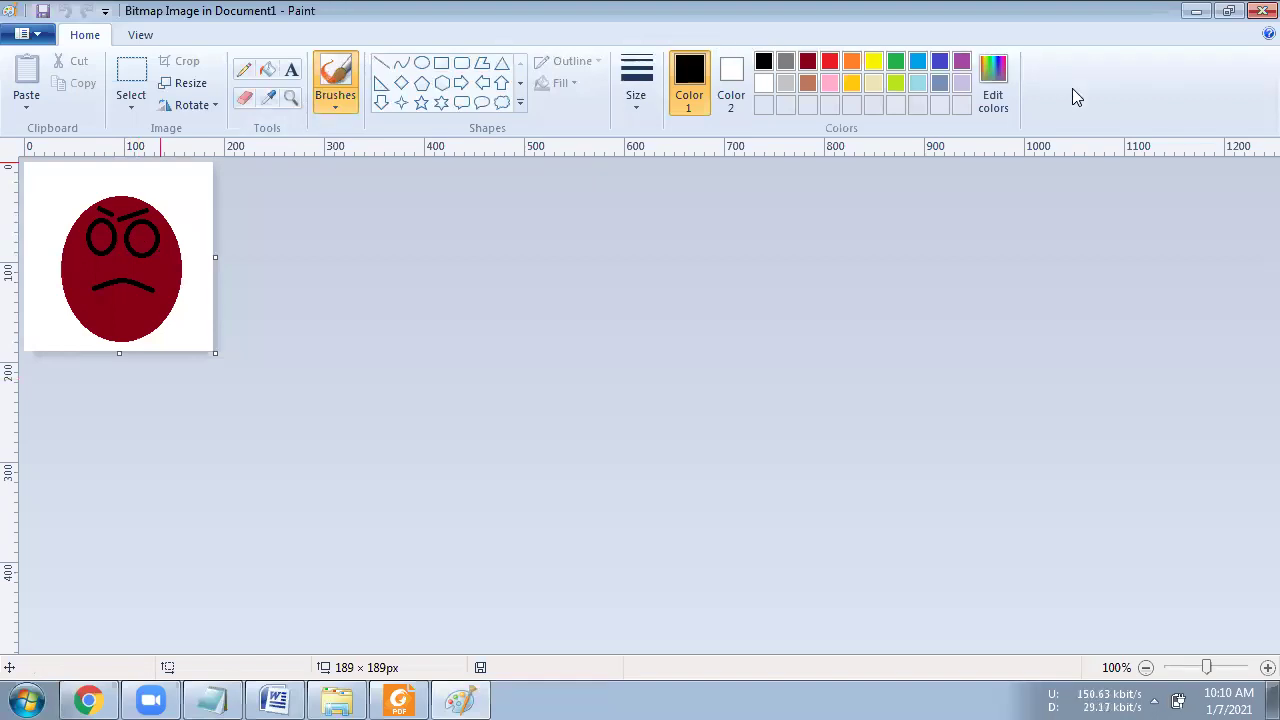
click(1262, 10)
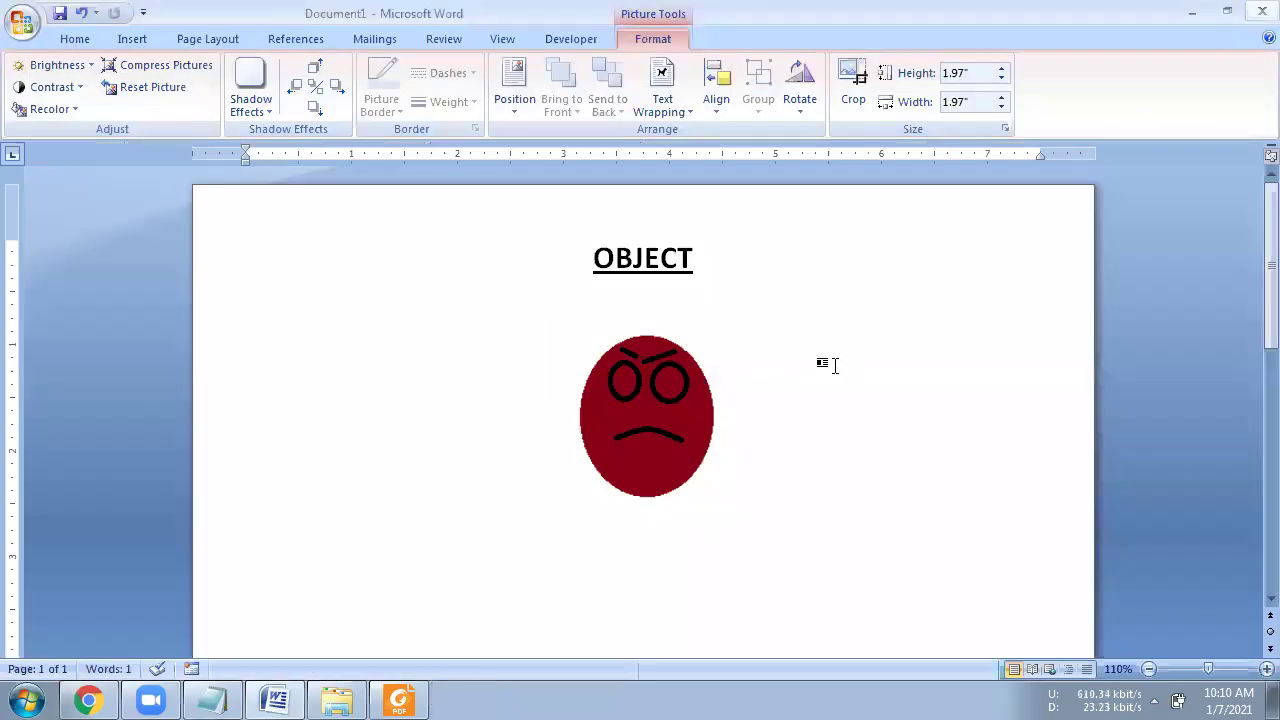
double_click(670, 402)
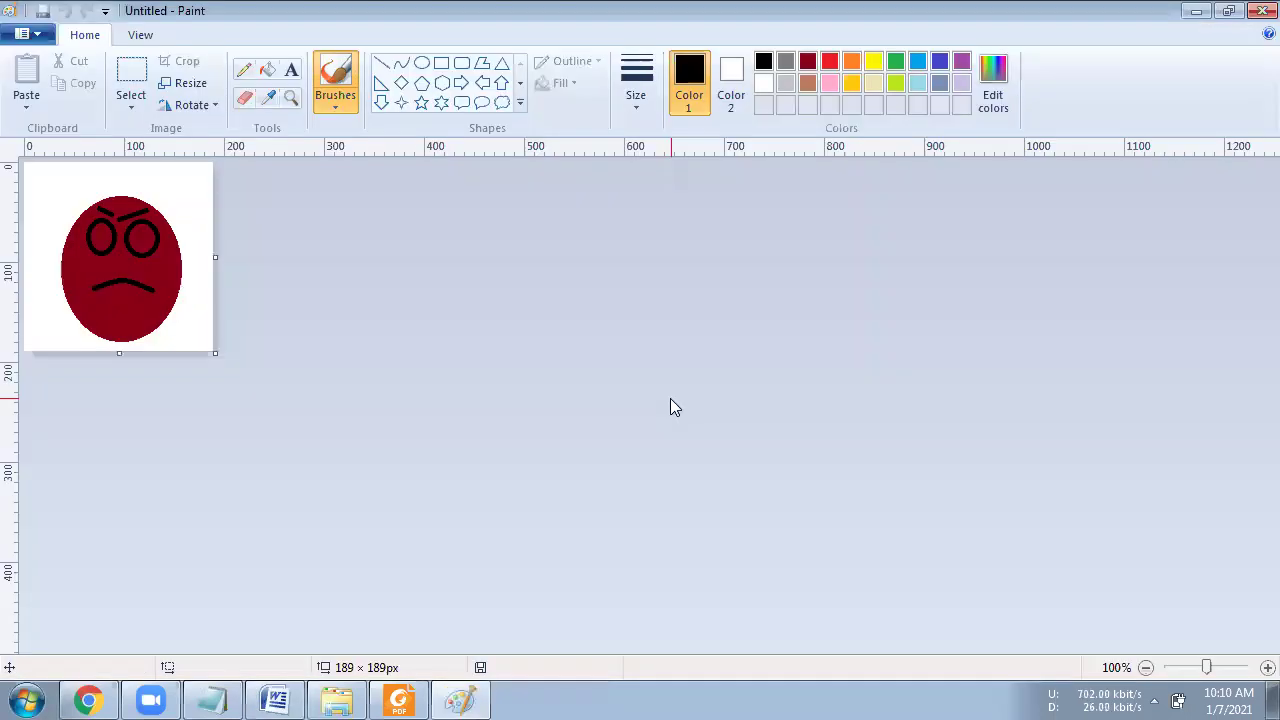
click(1252, 6)
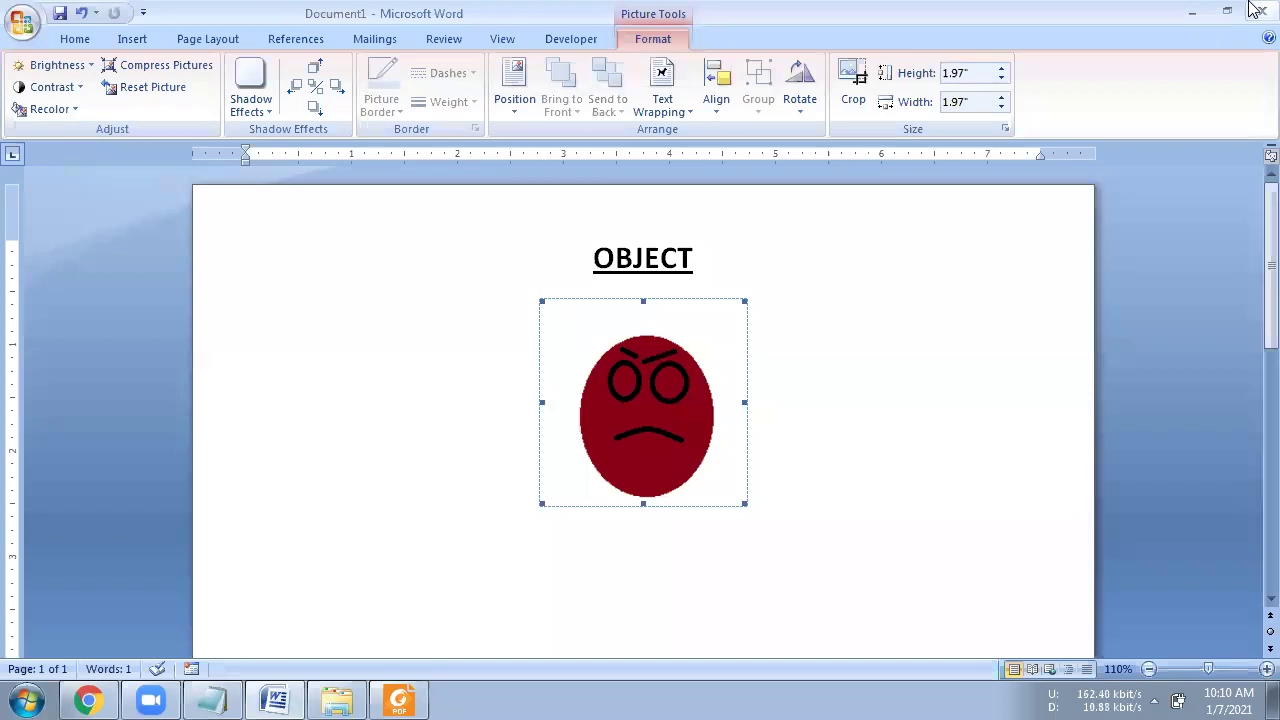
Open the Insert Object dialog, cancel it, and place the cursor below the face
click(140, 39)
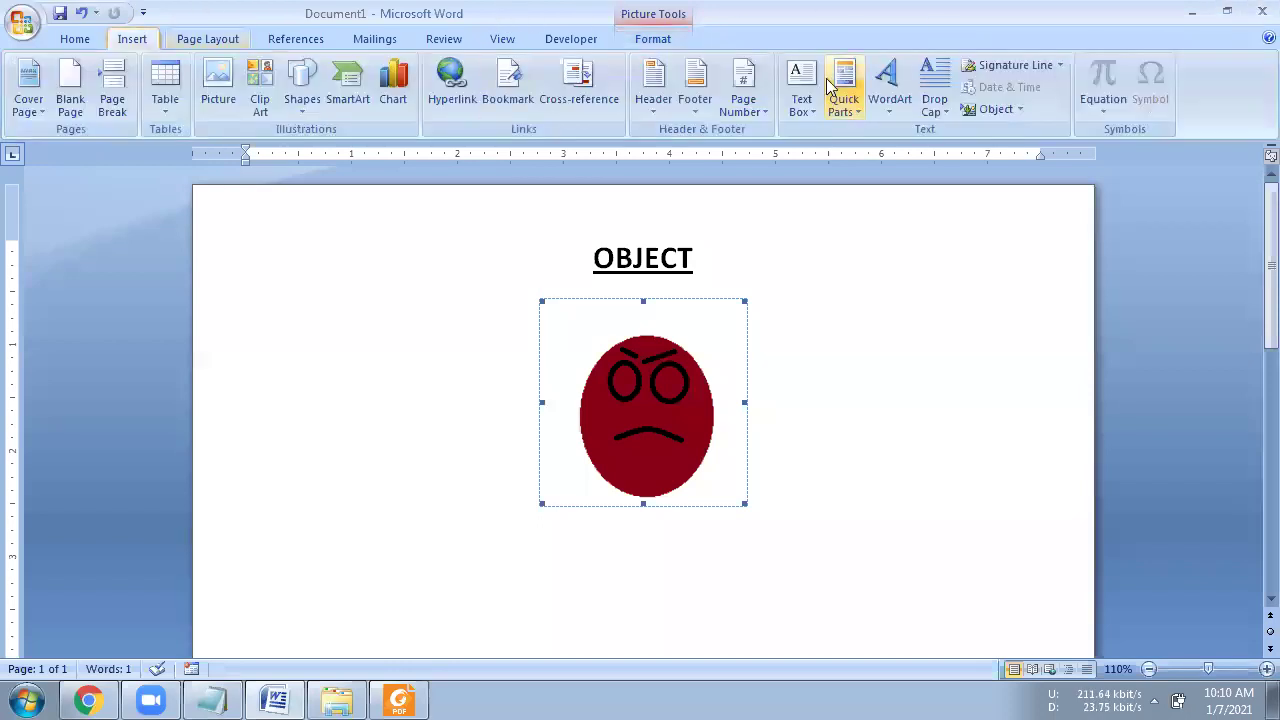
click(1019, 110)
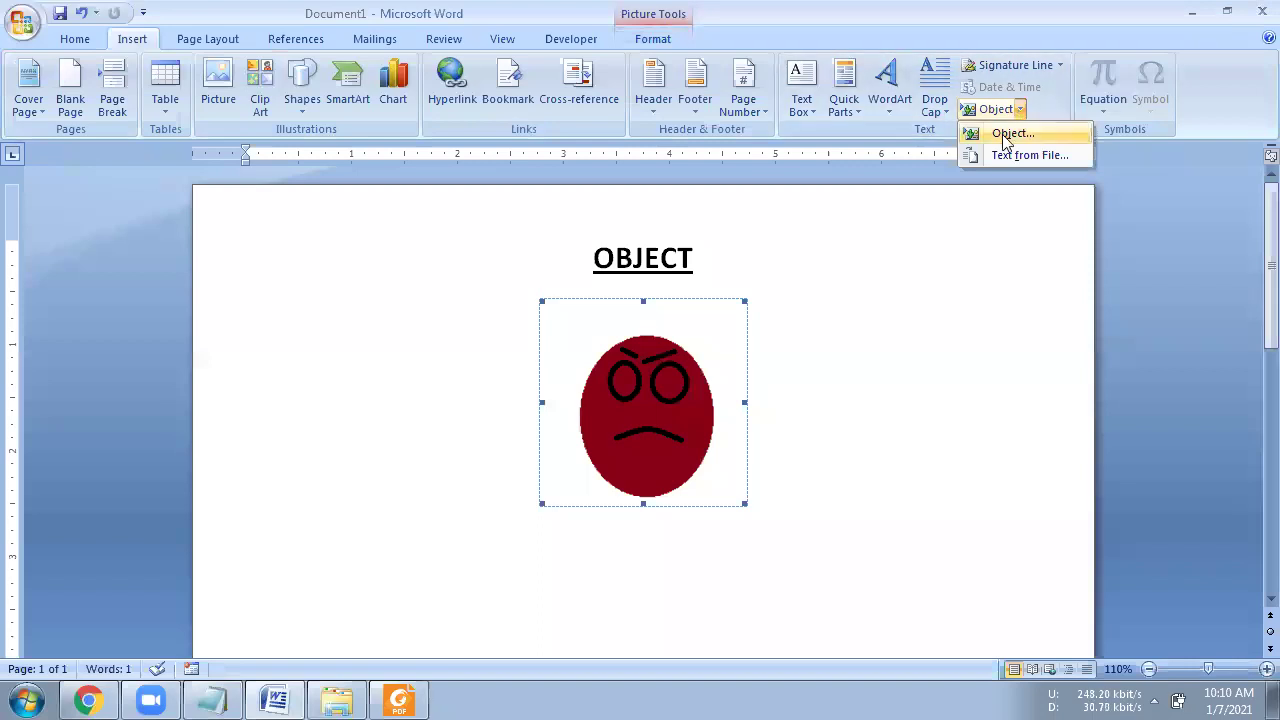
click(1005, 137)
click(1140, 498)
click(966, 450)
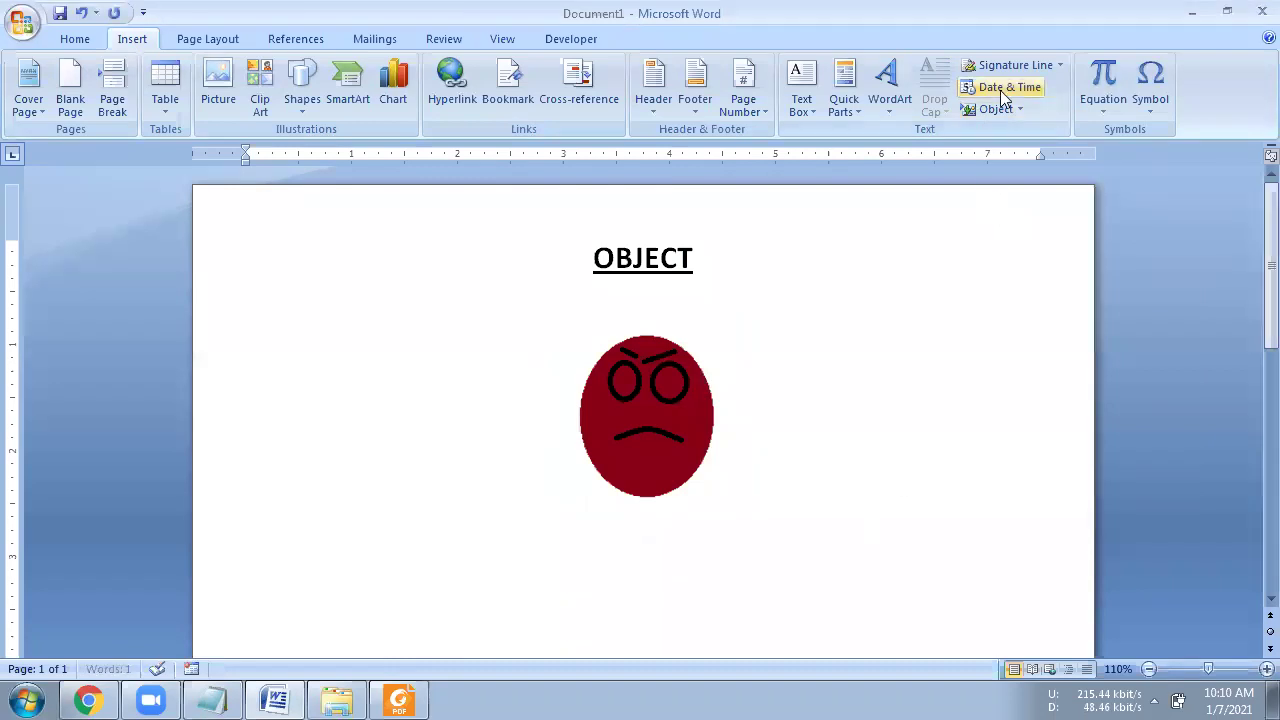
Embed a new Microsoft Office Excel 97-2003 Worksheet object
click(1019, 106)
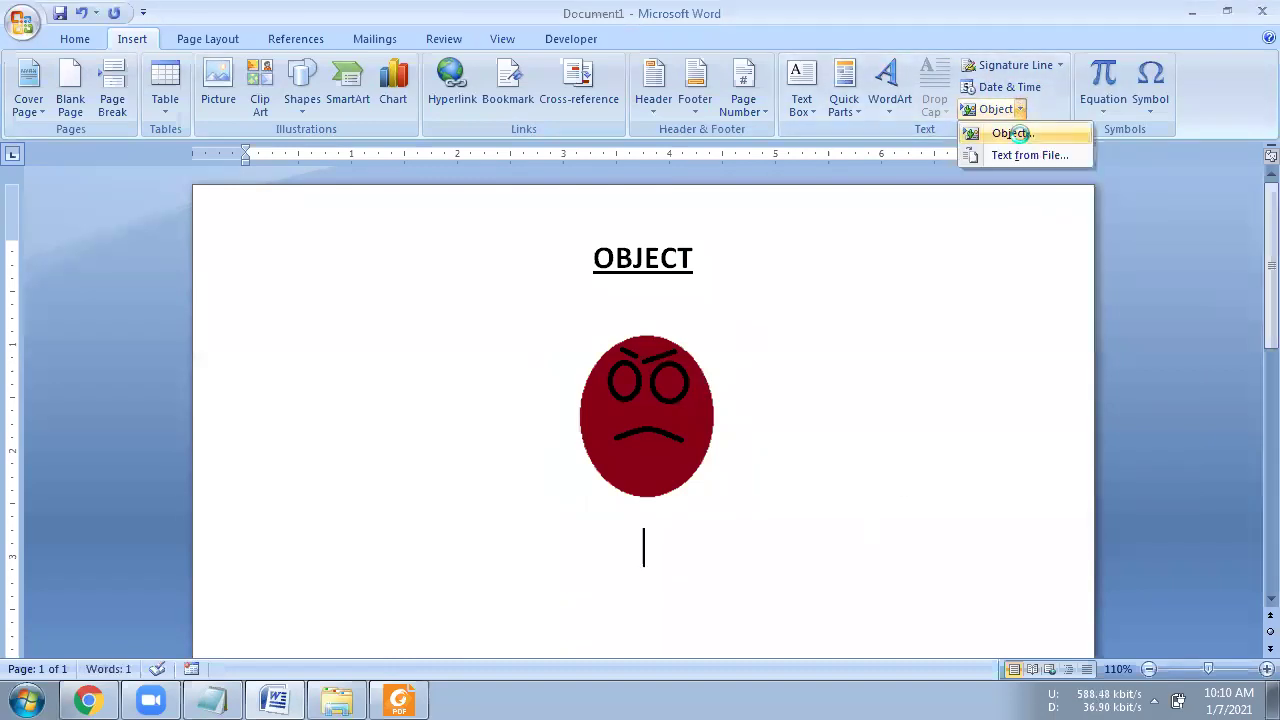
click(1012, 133)
scroll(940, 300, down, 1)
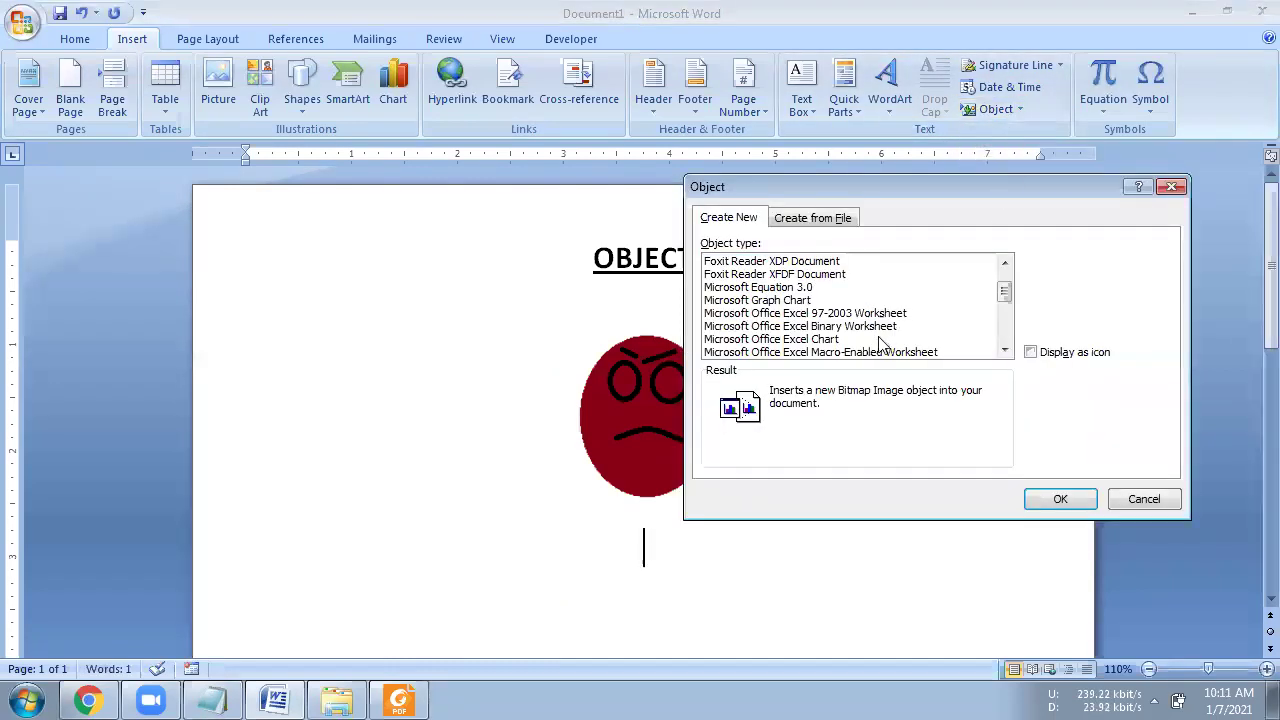
click(862, 314)
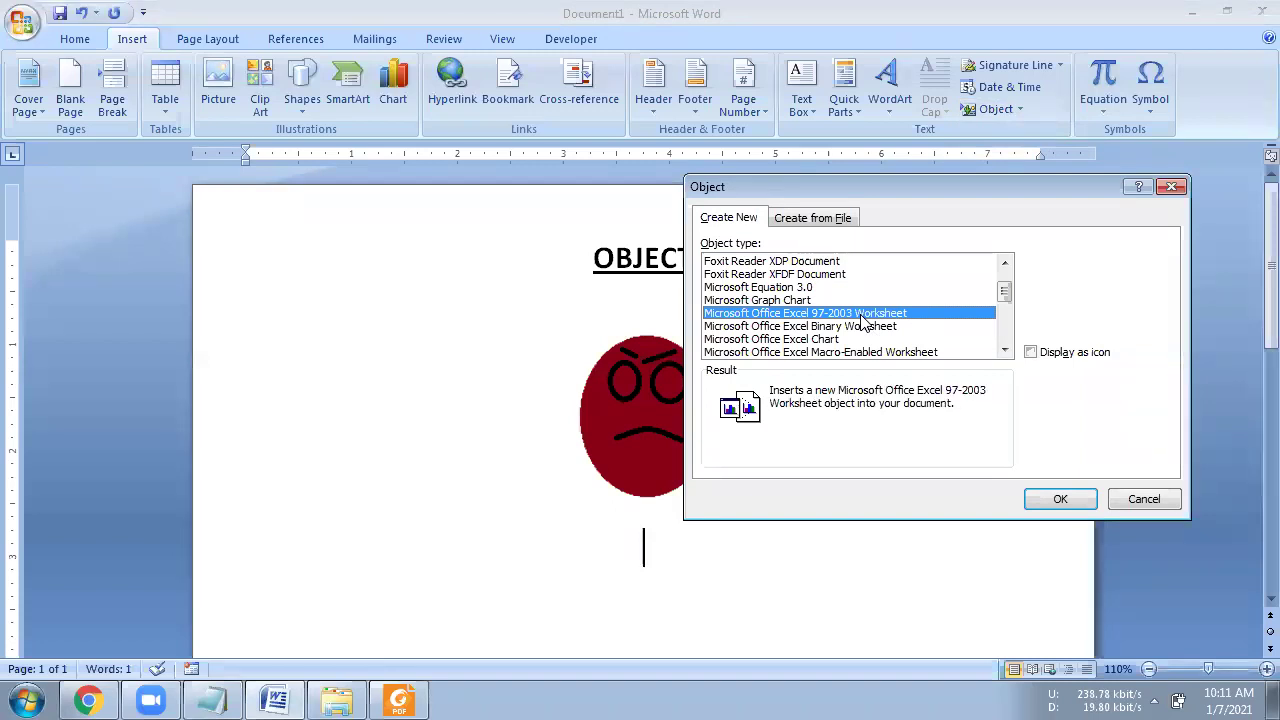
click(1034, 492)
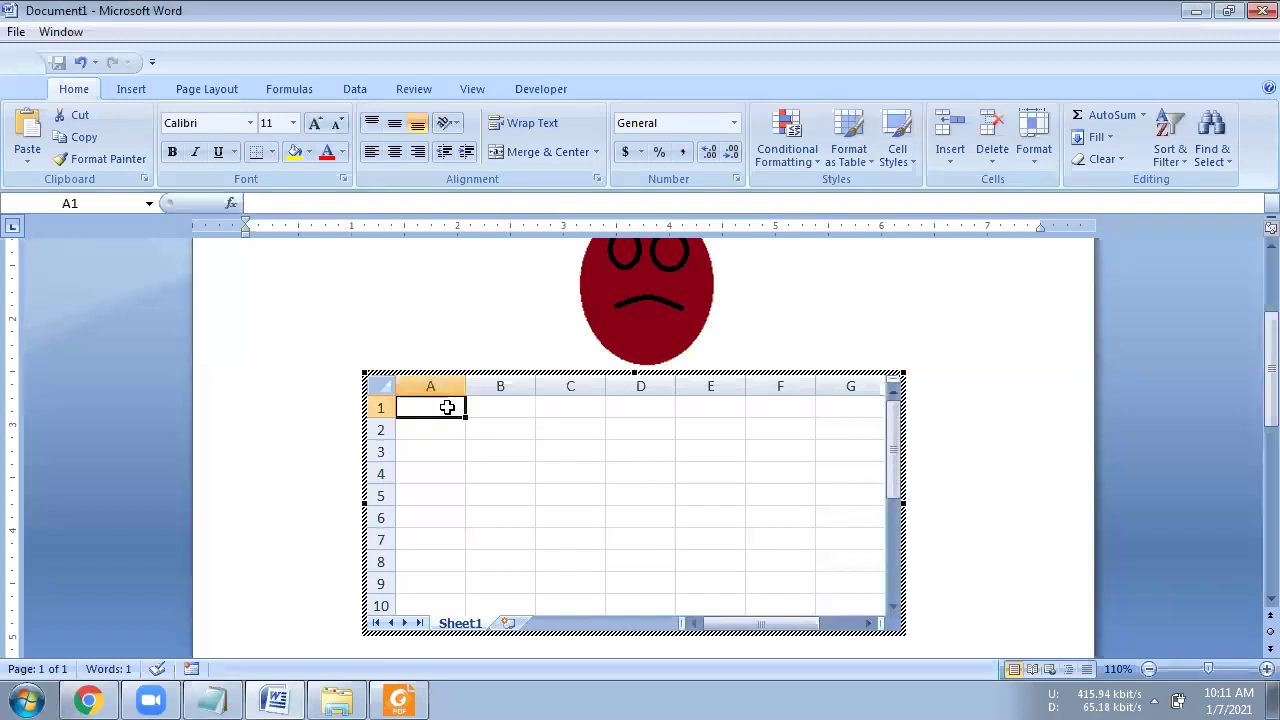
Enter 1 and 2 in A1:A2, fill down to 9, and return to the document
text(1)
key(Return)
text(2)
key(Return)
drag(447, 406, 456, 592)
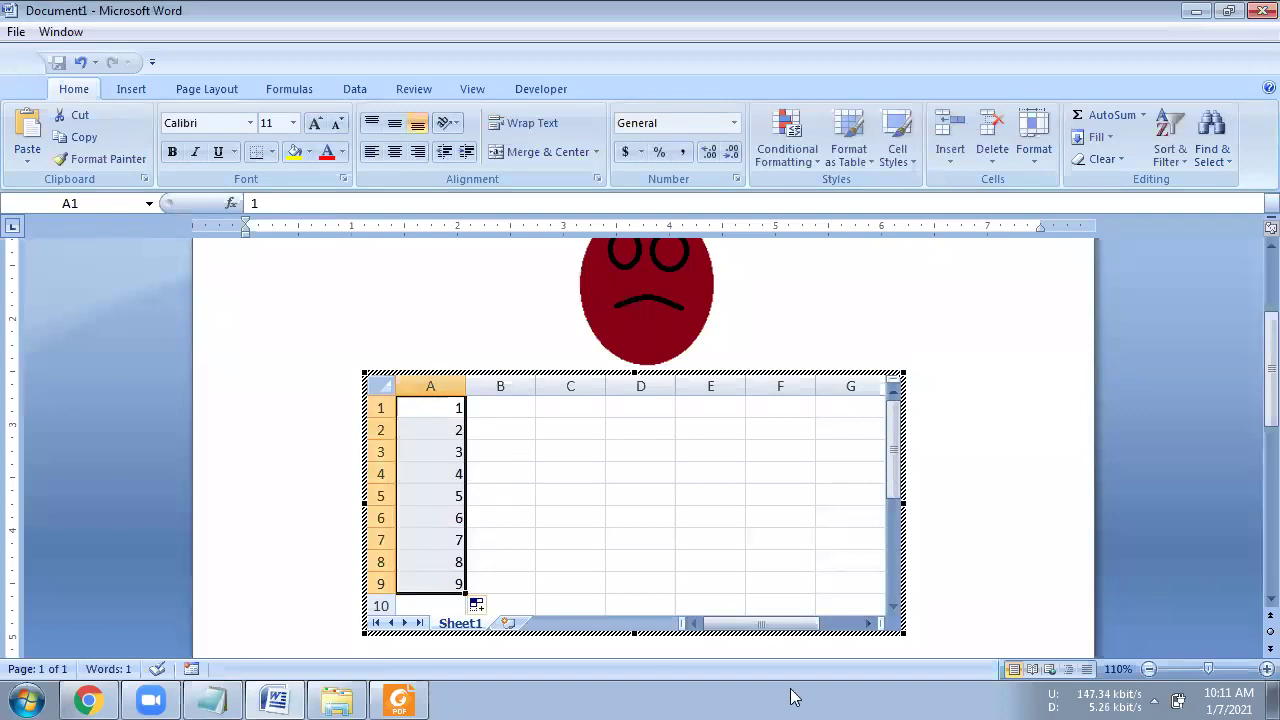
click(1016, 342)
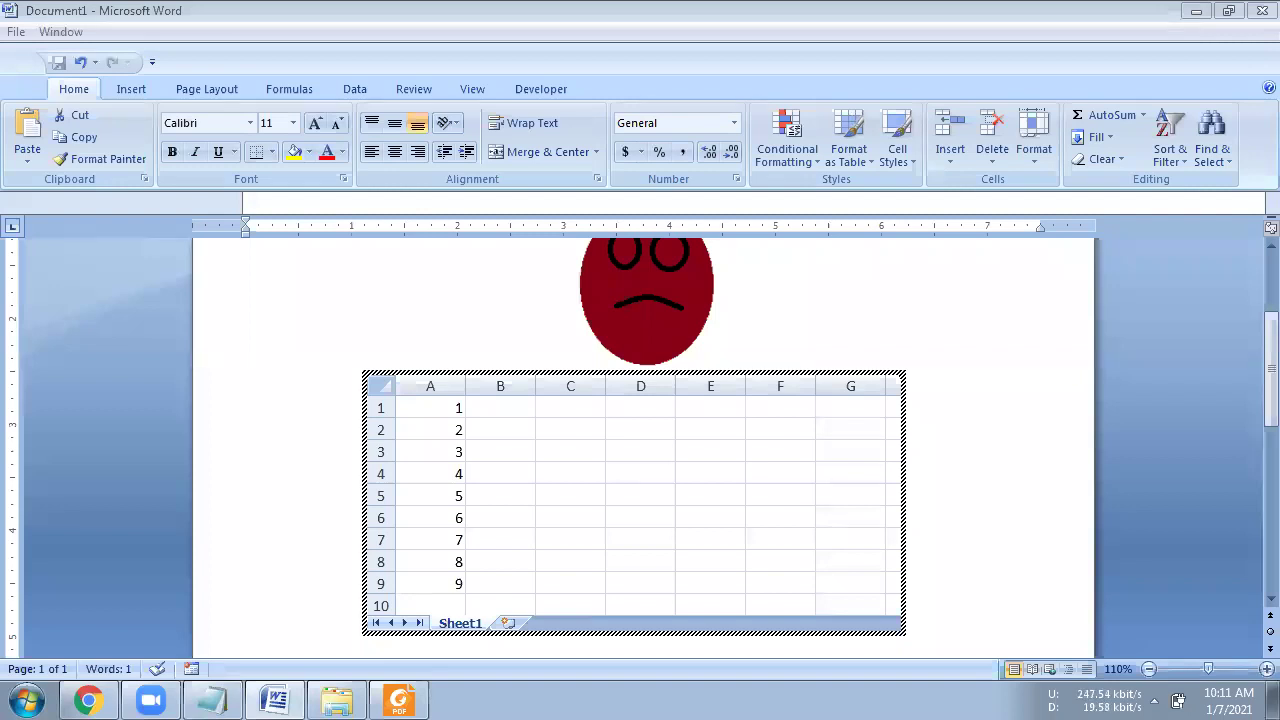
click(589, 470)
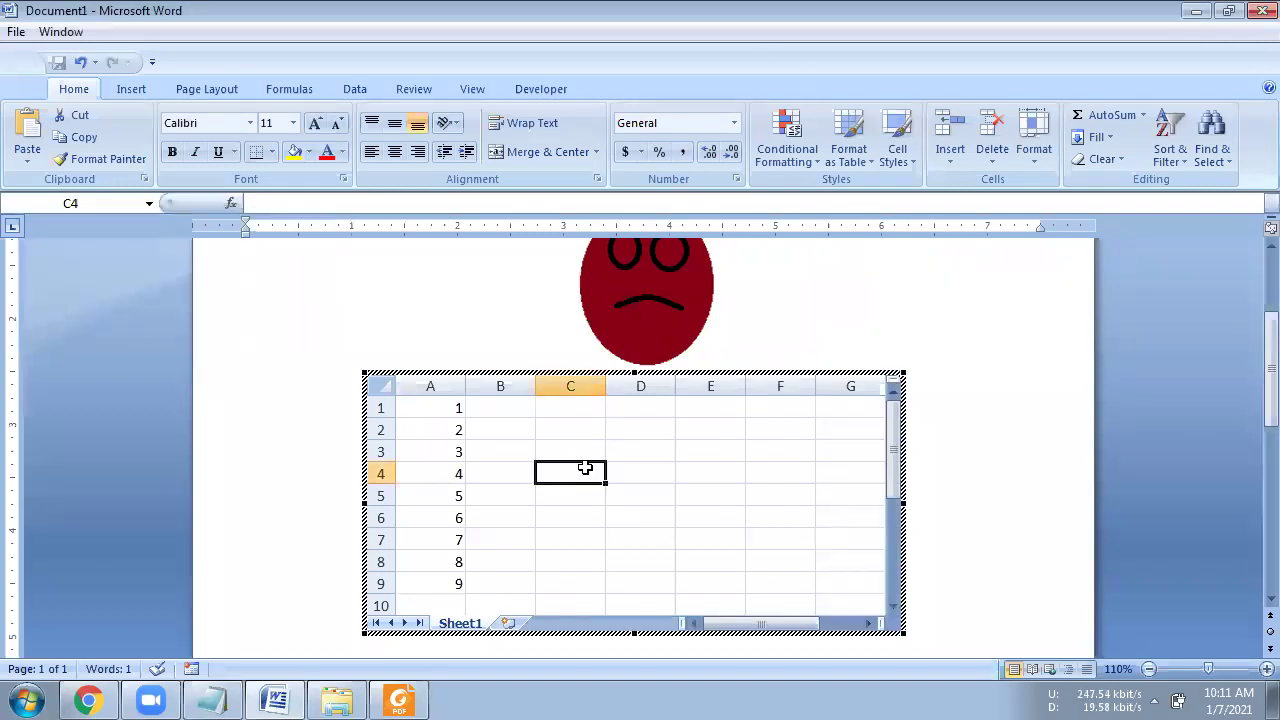
click(966, 399)
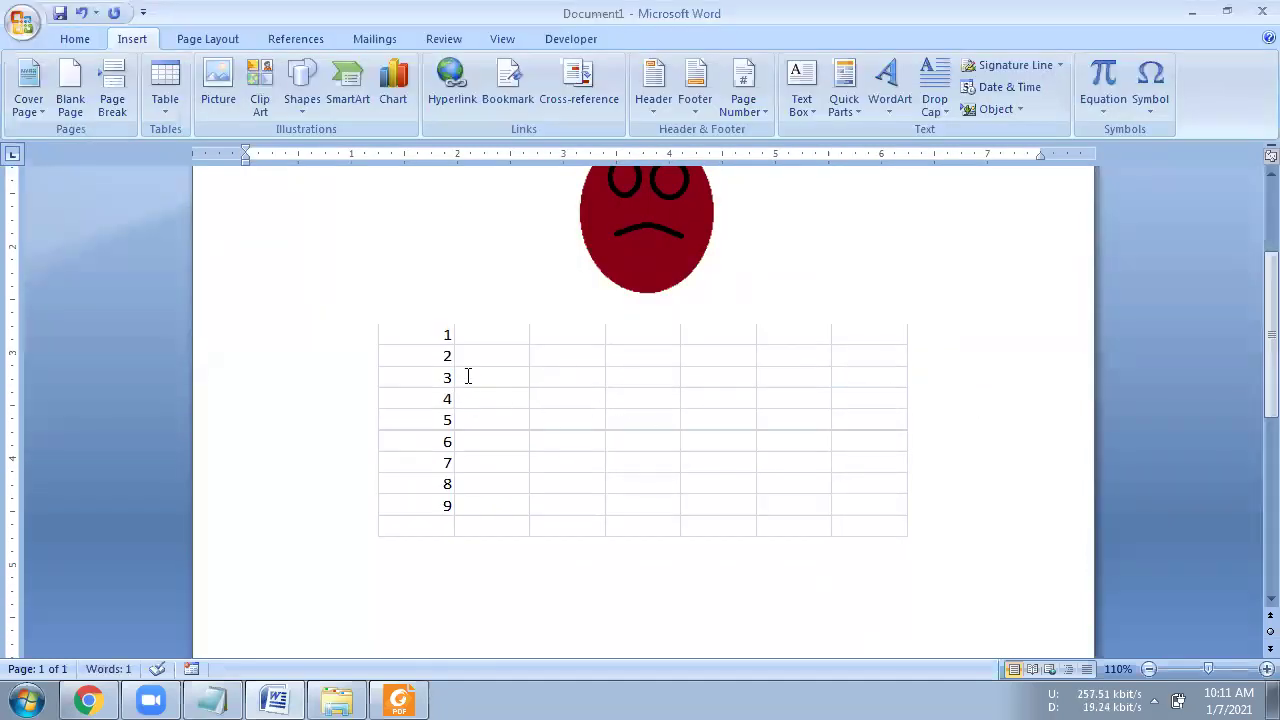
Select the worksheet object and open the Insert Object dropdown
click(579, 388)
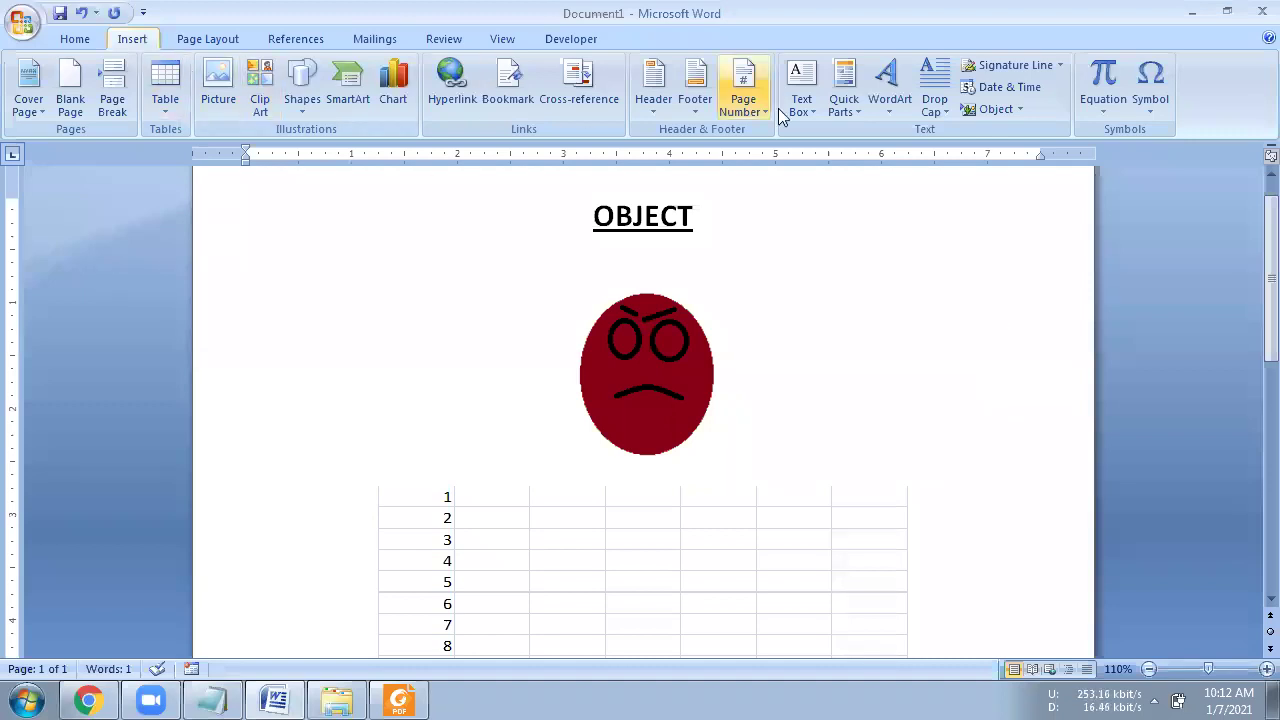
click(1019, 110)
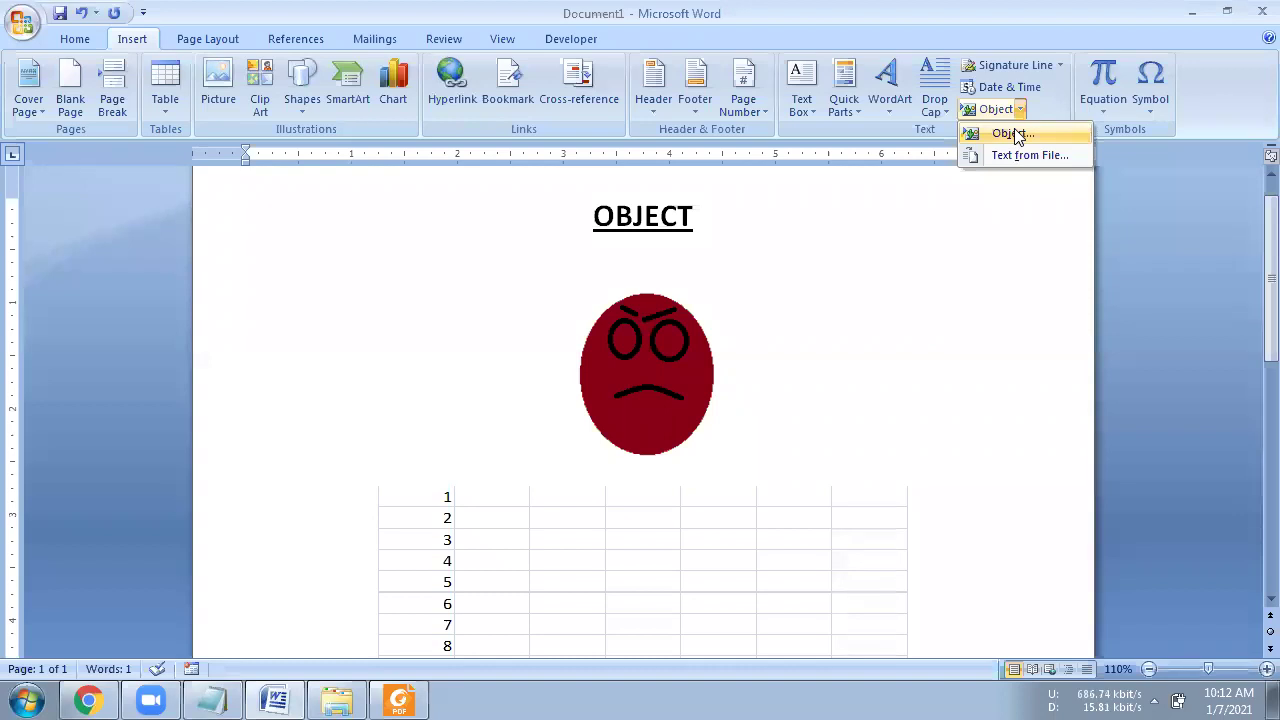
click(1016, 135)
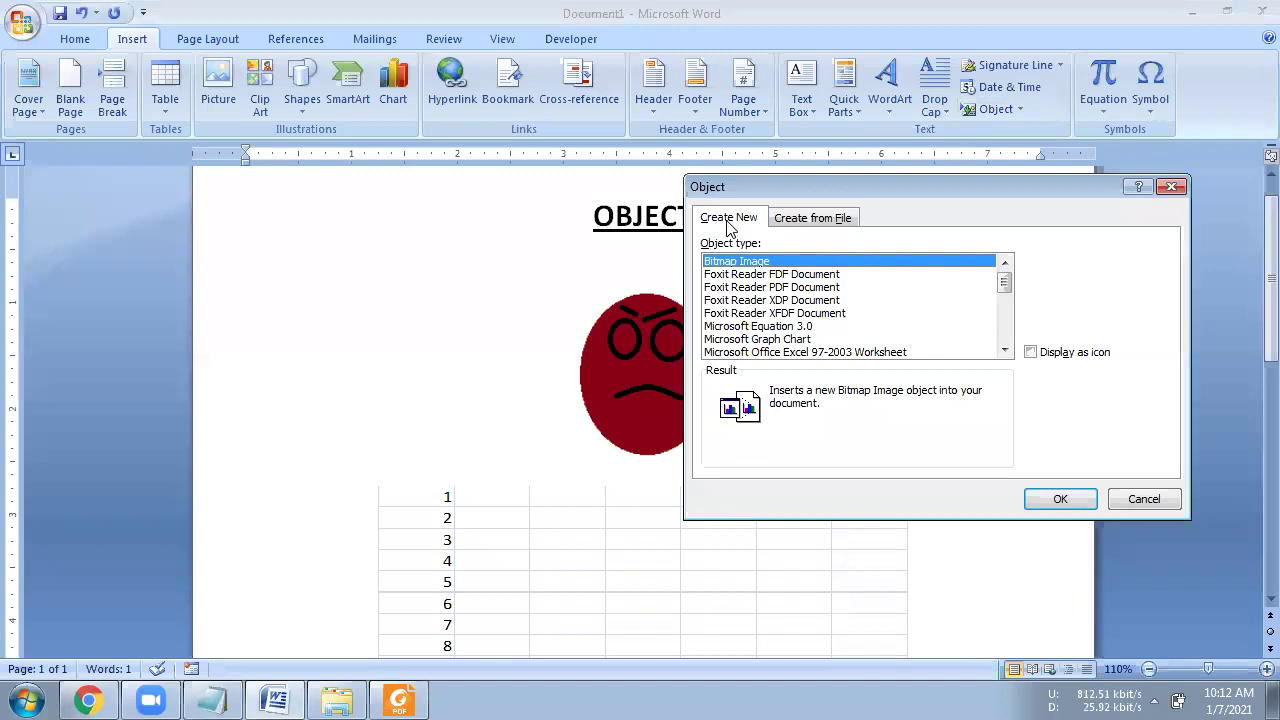
click(1172, 188)
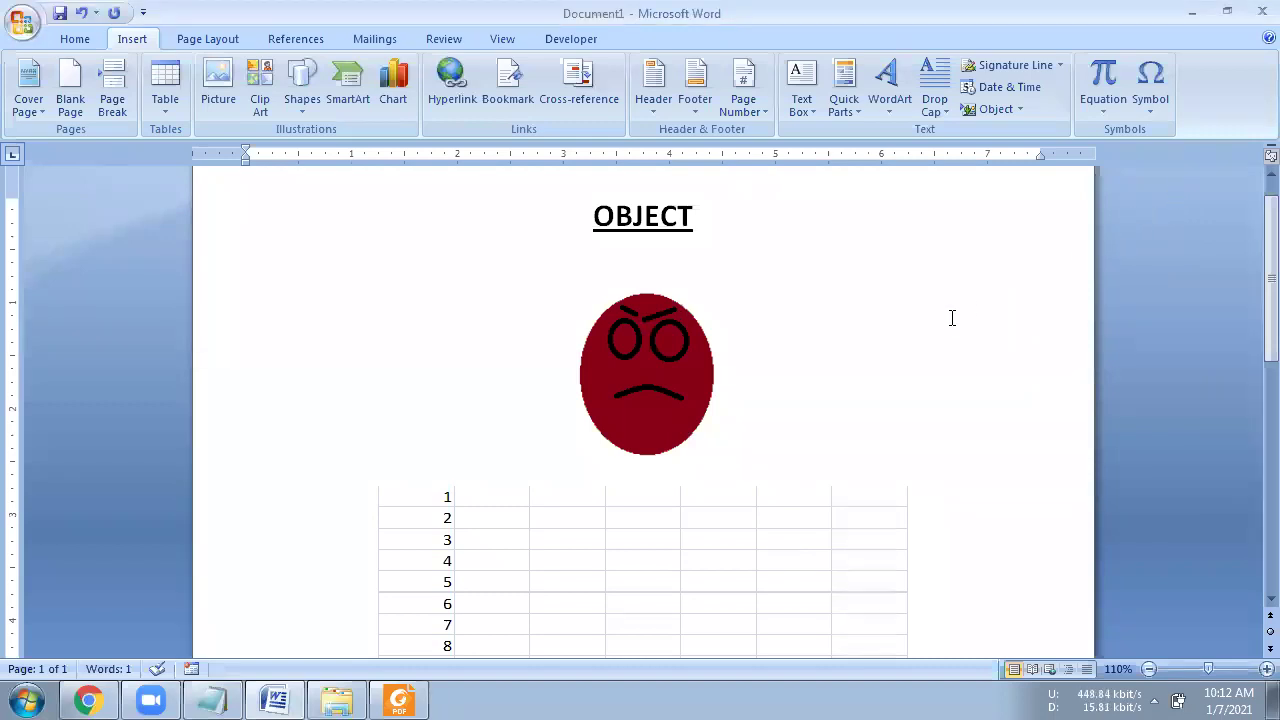
click(1012, 112)
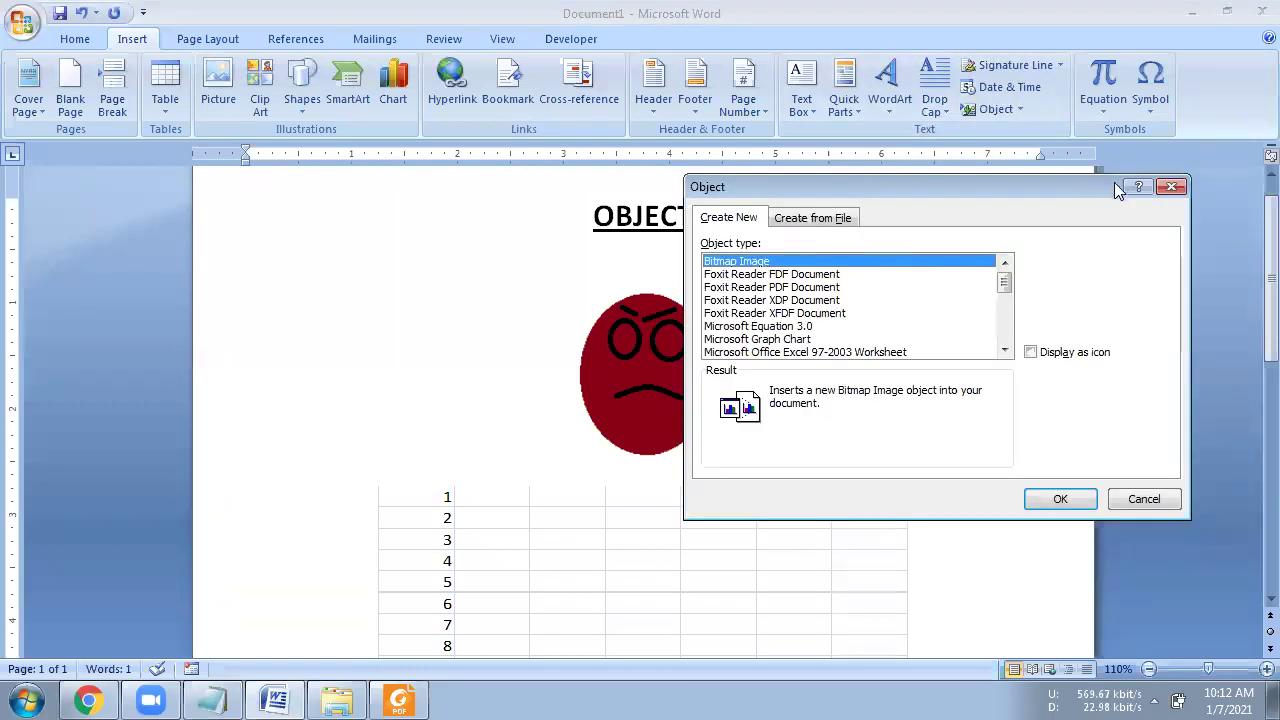
click(1170, 187)
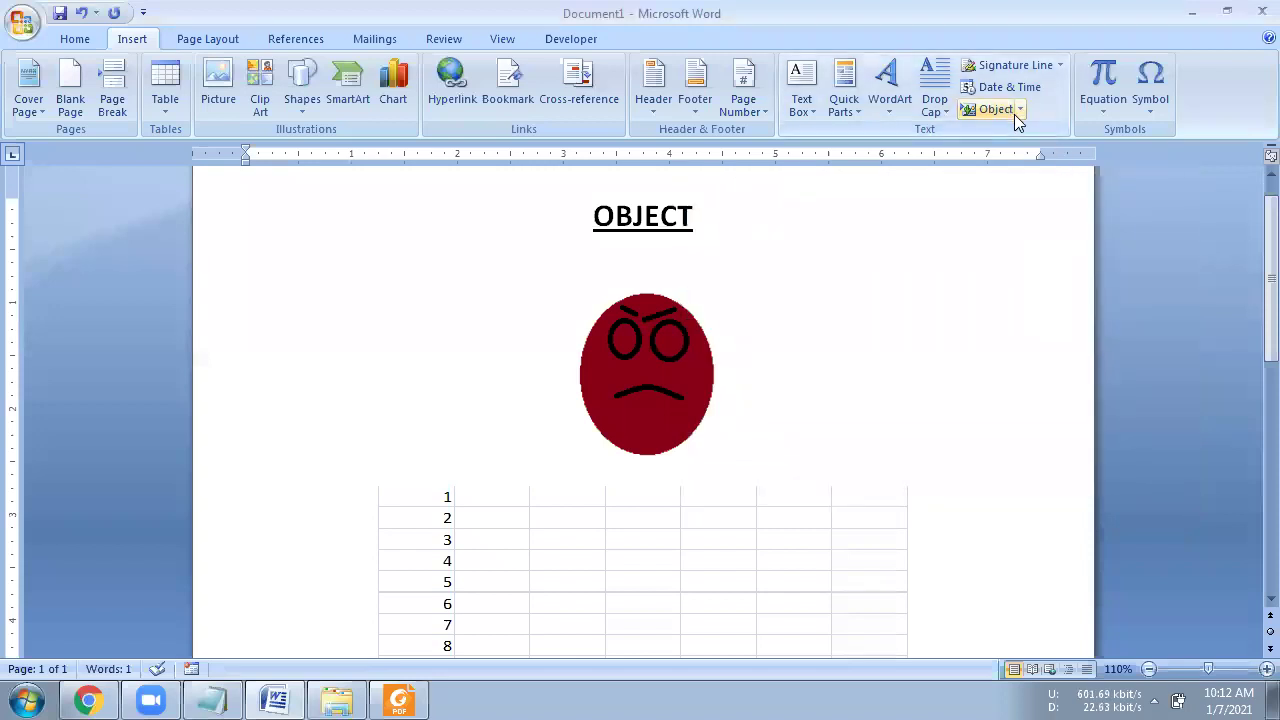
click(1021, 110)
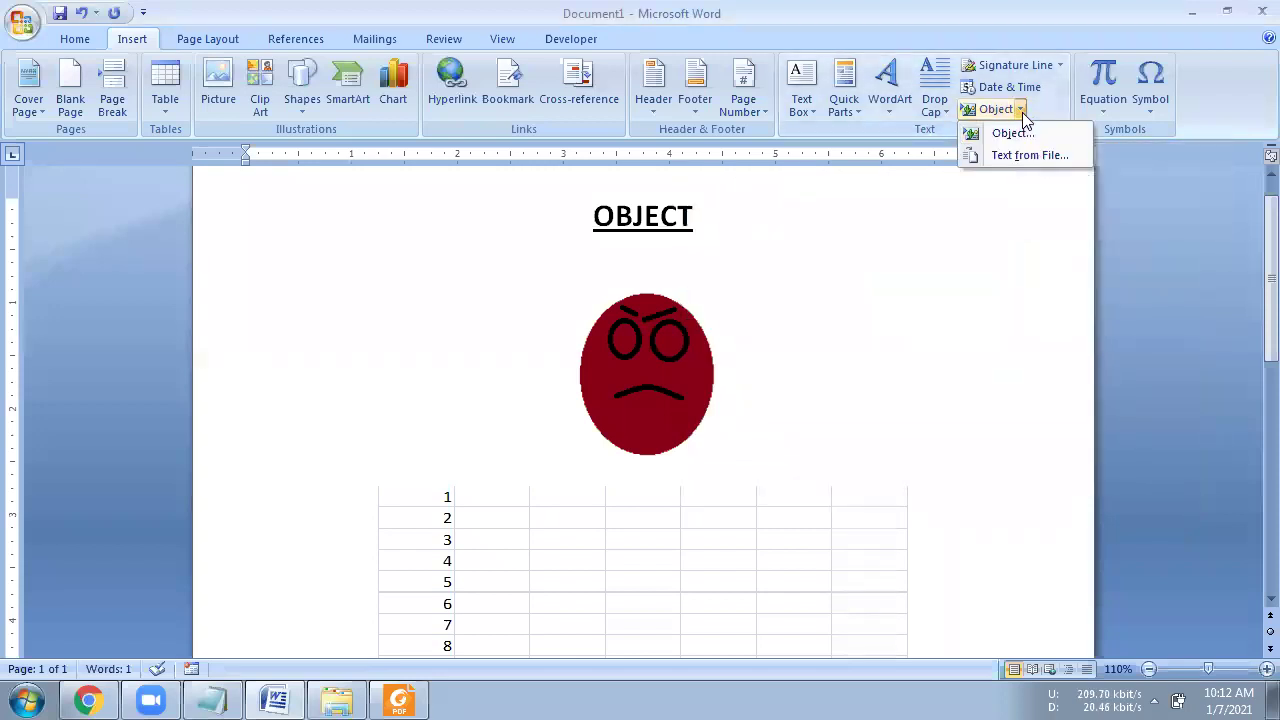
click(1014, 223)
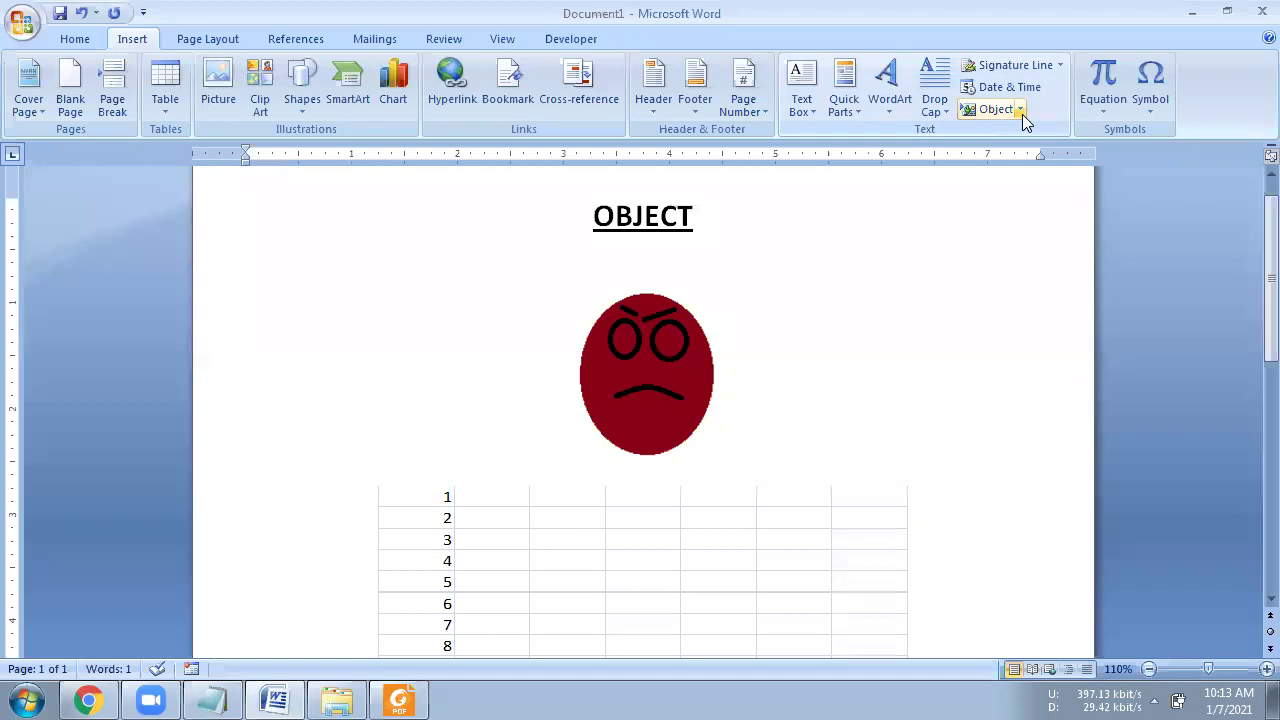